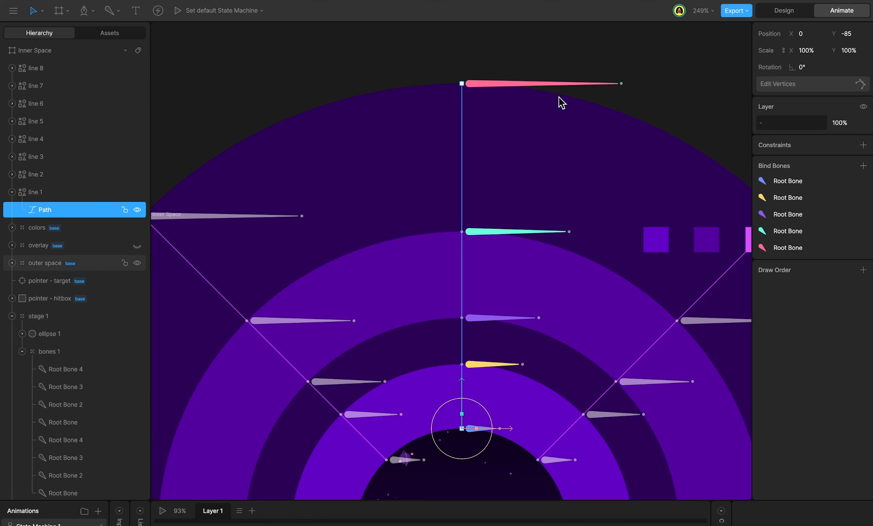
- Edit the vertices of the line 1 path and weight its second vertex from the centre 100% to the yellow bone
click(815, 85)
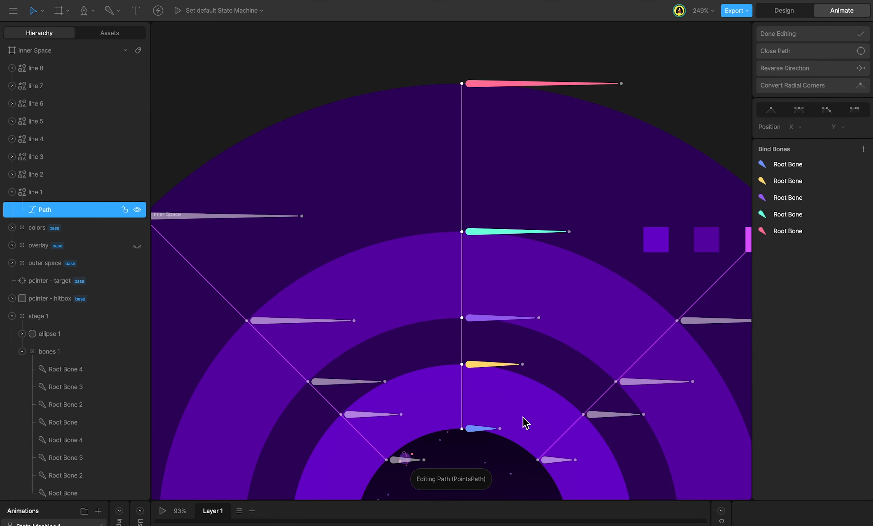
click(461, 429)
click(461, 364)
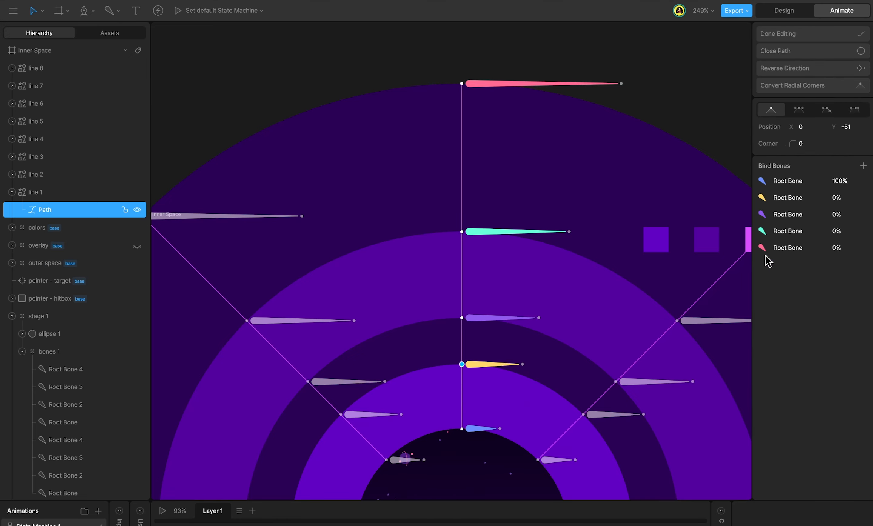
click(844, 198)
text(100)
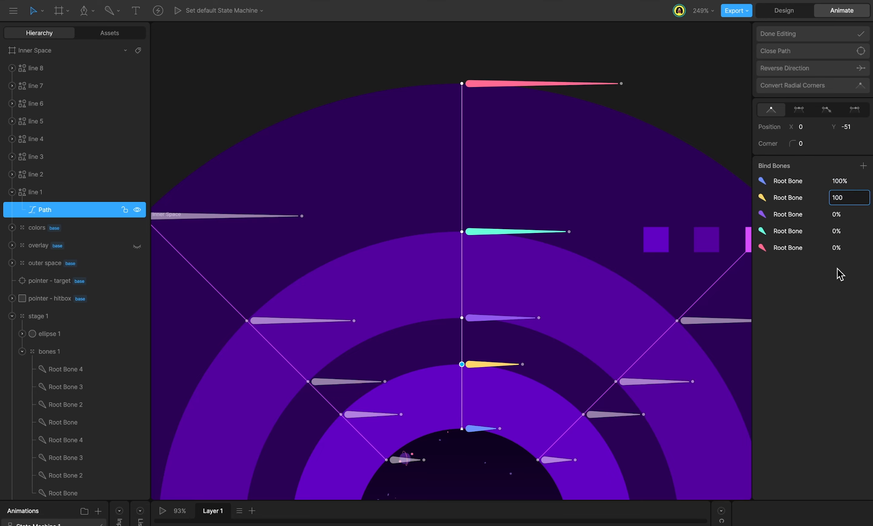
key(Return)
- Weight line 1's third, fourth and outermost vertices 100% to the purple, green and pink bones respectively, and finish vertex editing
drag(524, 304, 420, 340)
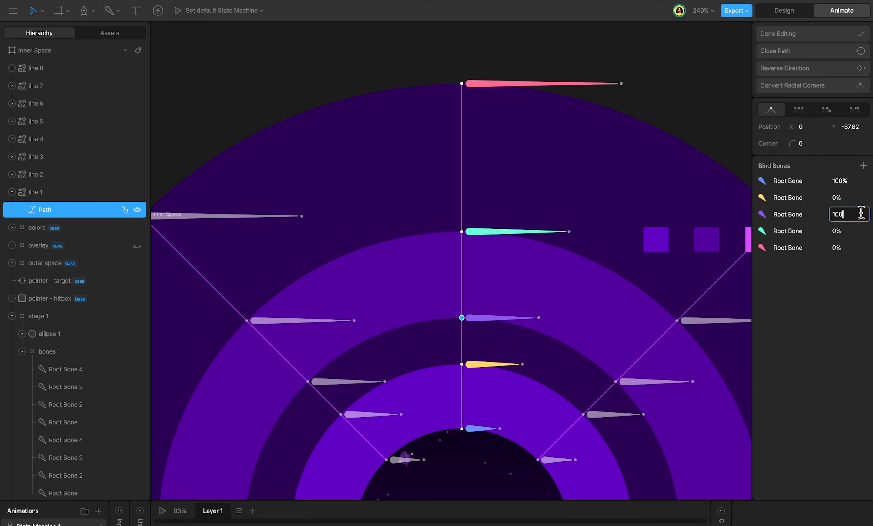
drag(507, 227, 416, 255)
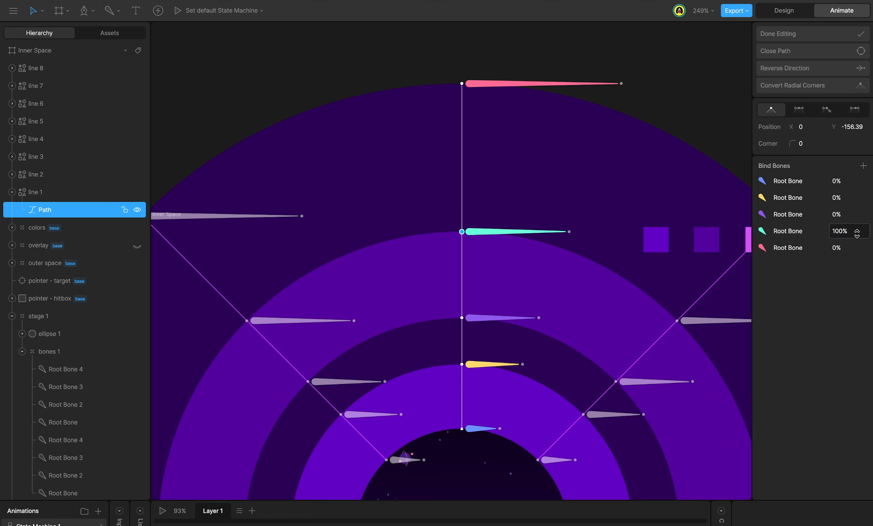
click(462, 84)
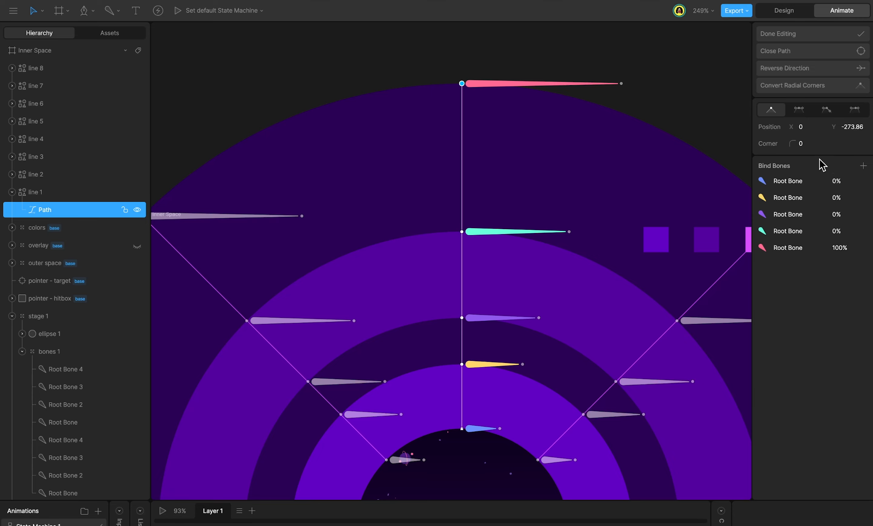
click(810, 38)
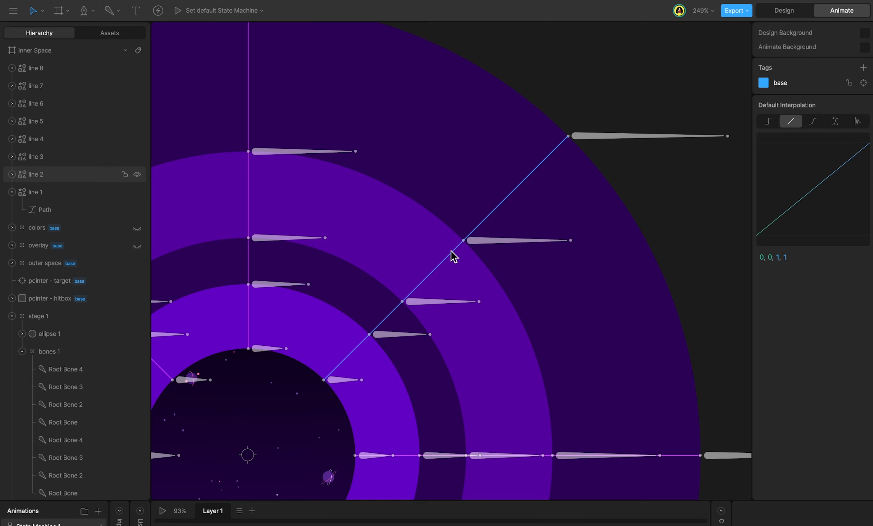
- Bind the line 2 path to the five root bones placed along it
click(454, 256)
double_click(451, 250)
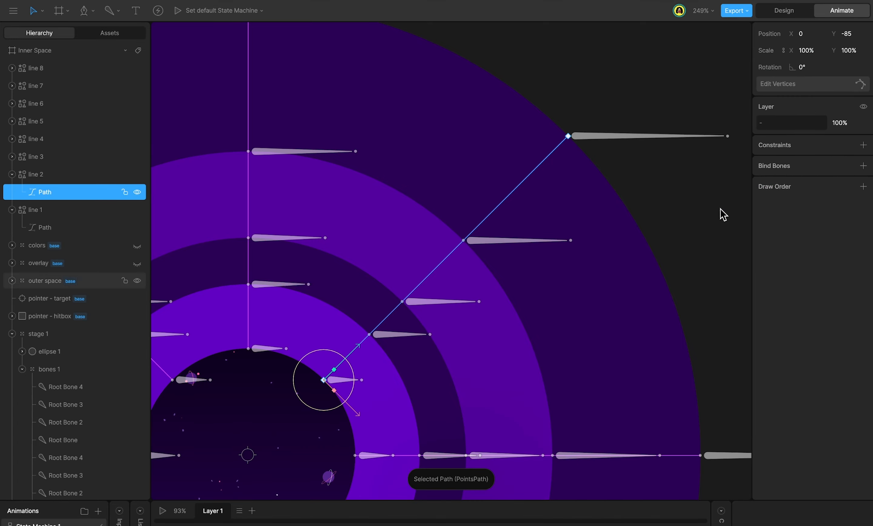
click(865, 165)
click(399, 335)
click(442, 302)
click(487, 242)
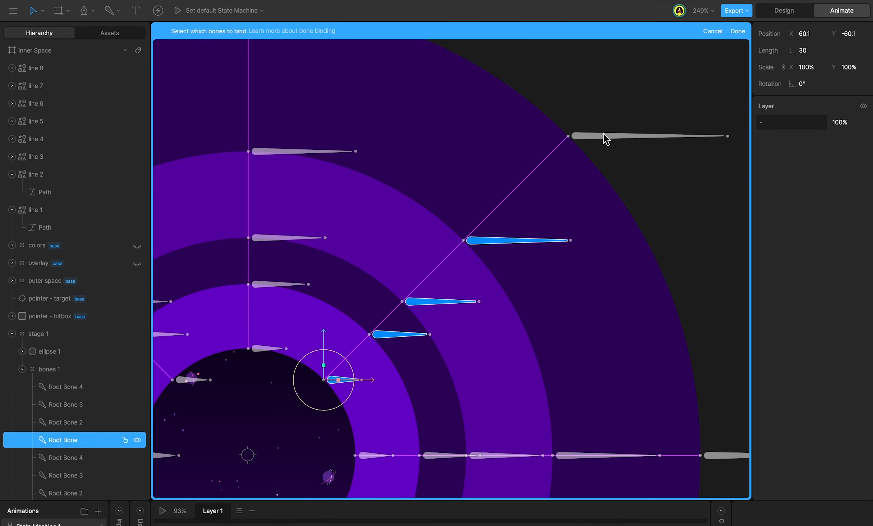
click(599, 137)
key(Return)
- Weight line 2's second vertex from the centre 100% to the yellow bone and its third vertex 100% to the purple bone
key(Return)
drag(337, 326, 386, 348)
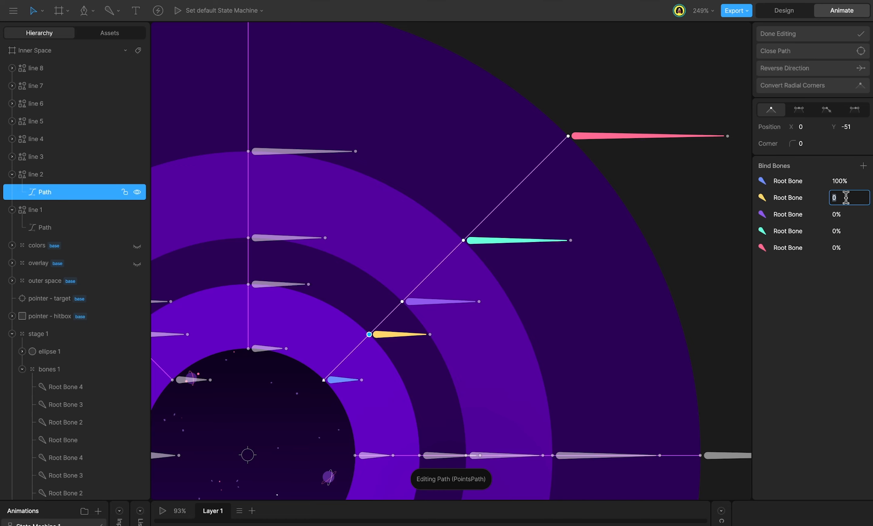
text(100)
key(Return)
drag(368, 288, 466, 313)
click(865, 213)
text(100)
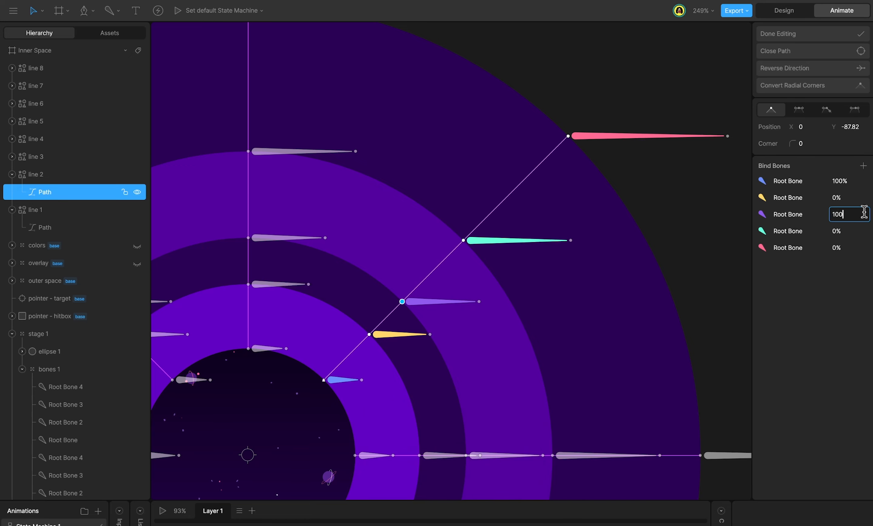
key(Return)
- Weight line 2's fourth vertex 100% to the green bone and its outermost vertex to the pink bone
drag(440, 217, 552, 244)
click(861, 231)
text(100)
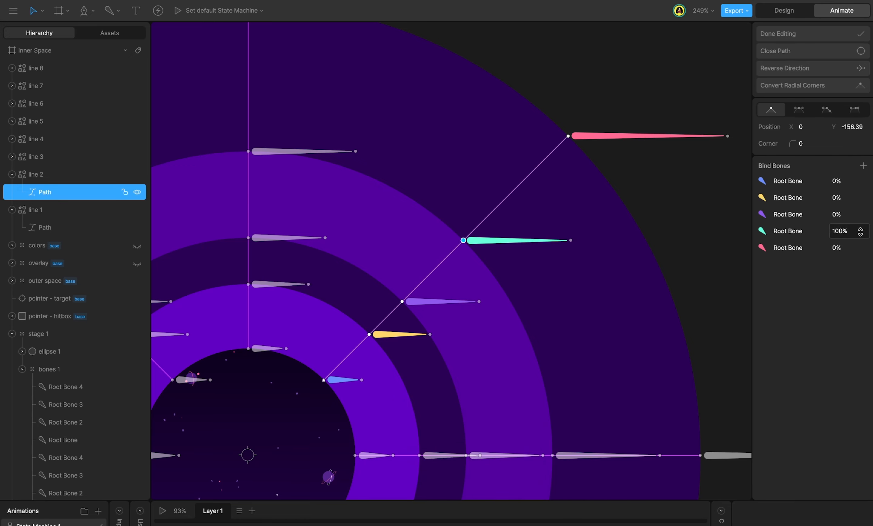
drag(659, 116, 545, 142)
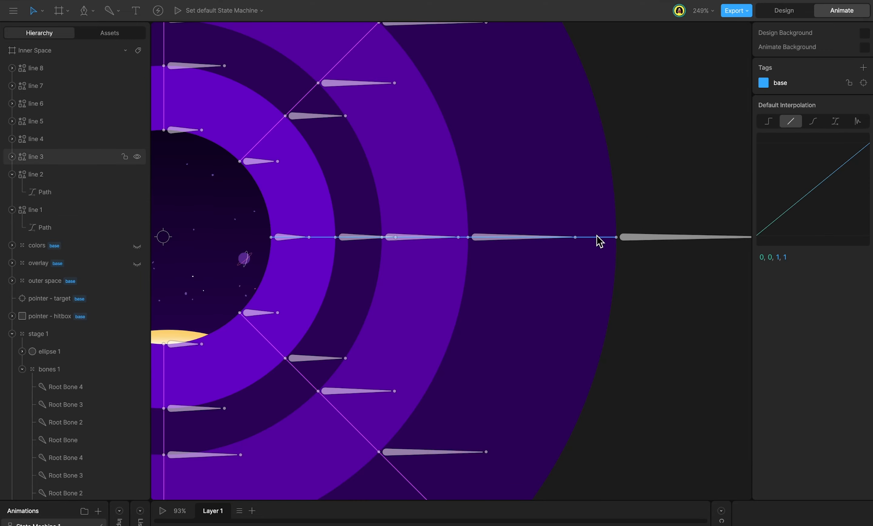
- Bind the line 3 path to the five bones placed along the horizontal line
click(355, 237)
click(454, 238)
click(486, 238)
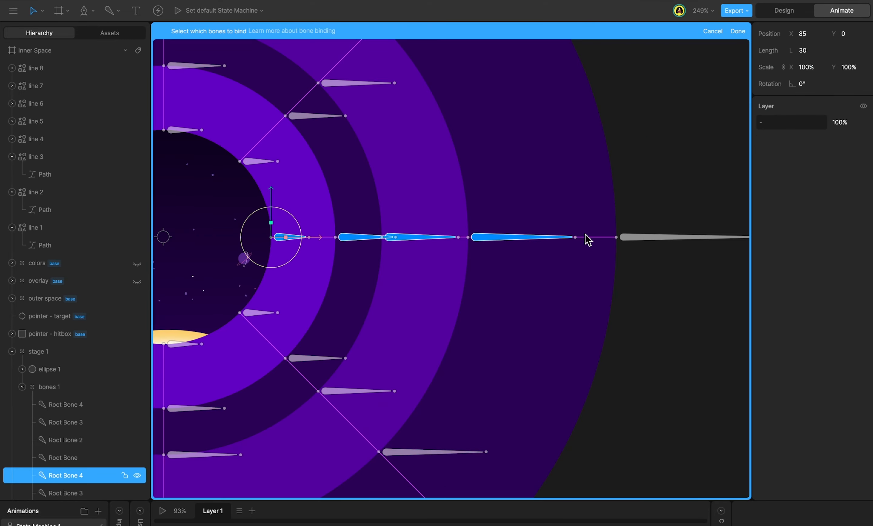
click(639, 237)
key(Return)
- Weight line 3's second vertex from the centre 100% to the yellow bone and its third vertex 100% to the purple bone
drag(362, 209, 320, 261)
click(865, 197)
text(100)
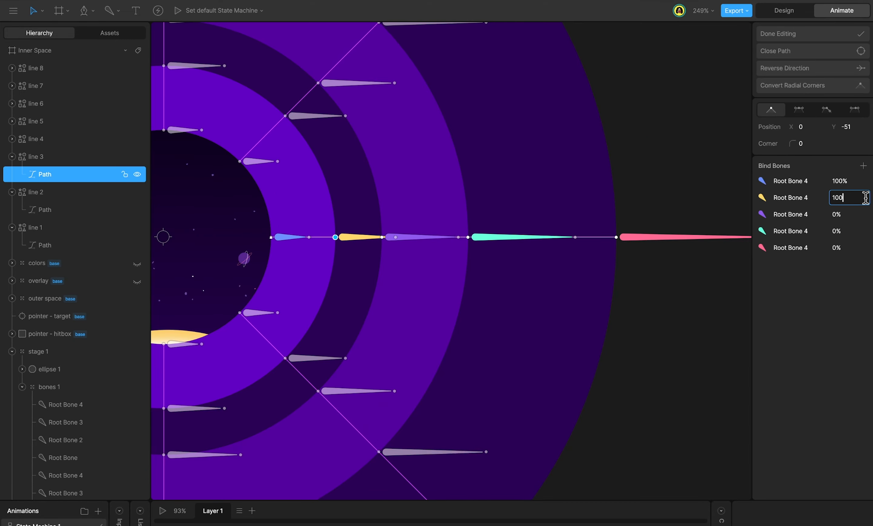
key(Return)
drag(405, 210, 361, 267)
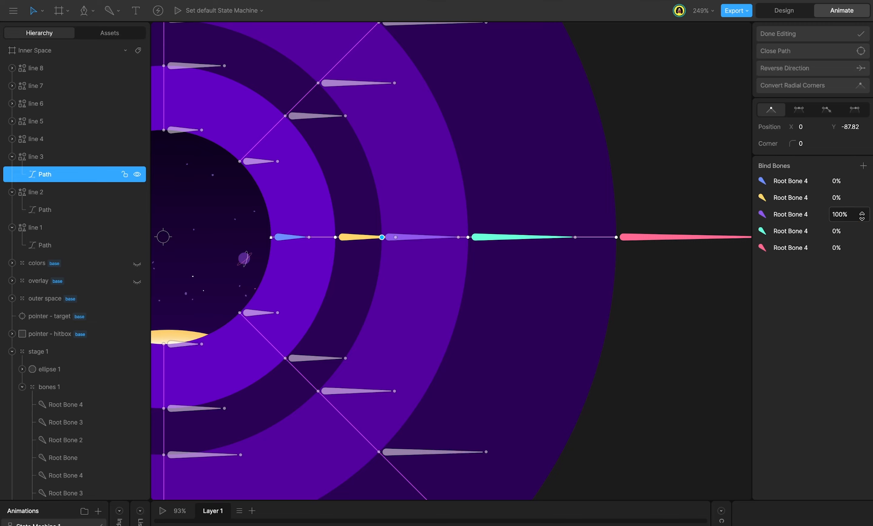
- Weight line 3's fourth vertex 100% to the green bone and its outermost vertex to the pink bone
drag(501, 208, 443, 269)
click(849, 231)
text(100)
key(Return)
drag(664, 208, 592, 279)
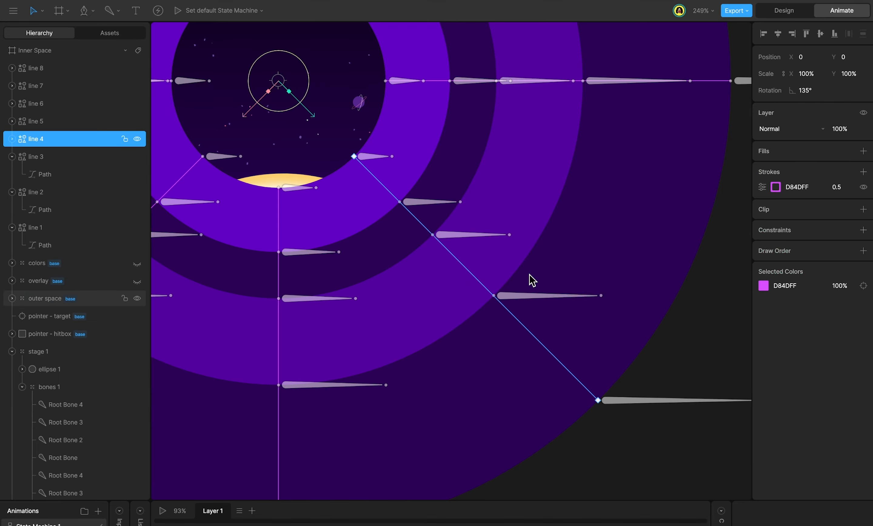
- Bind the line 4 path to the five bones placed along its diagonal
key(Return)
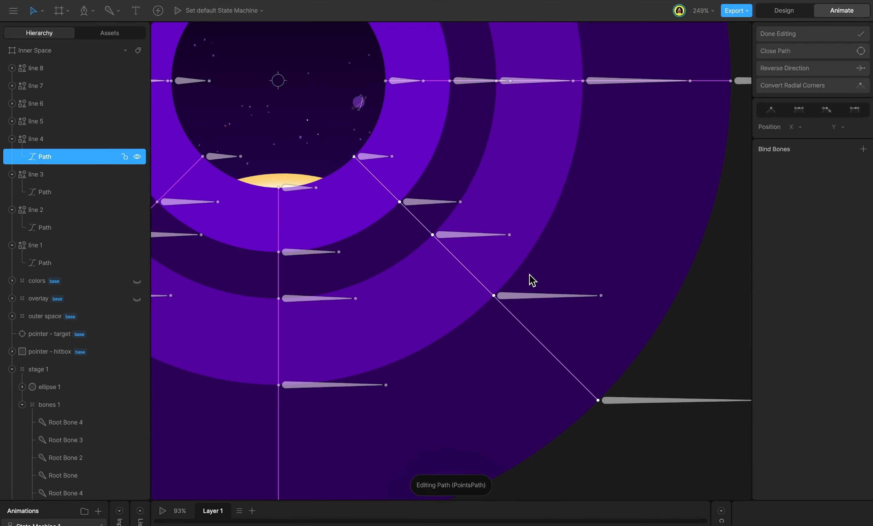
click(863, 149)
click(367, 157)
click(427, 207)
click(470, 235)
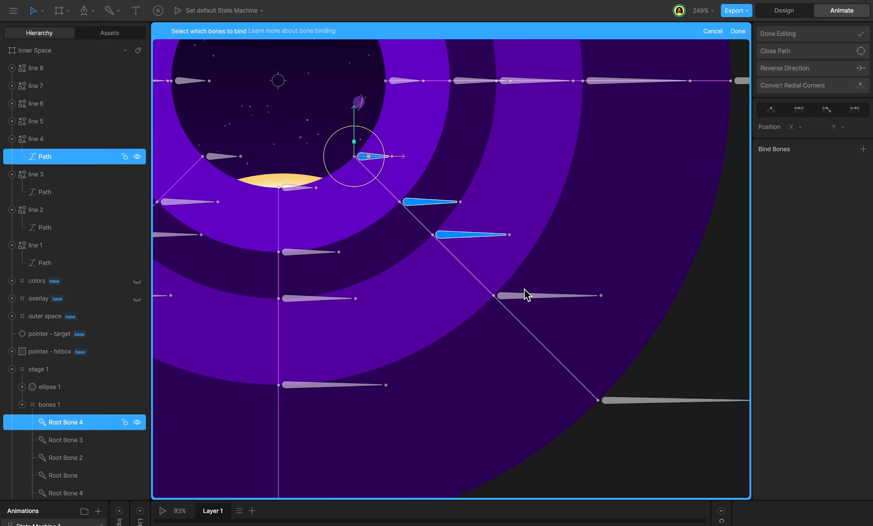
click(529, 296)
click(637, 404)
key(Return)
- Weight line 4's second vertex from the centre to the yellow bone and its third vertex 100% to the purple bone
drag(413, 190, 376, 218)
click(851, 198)
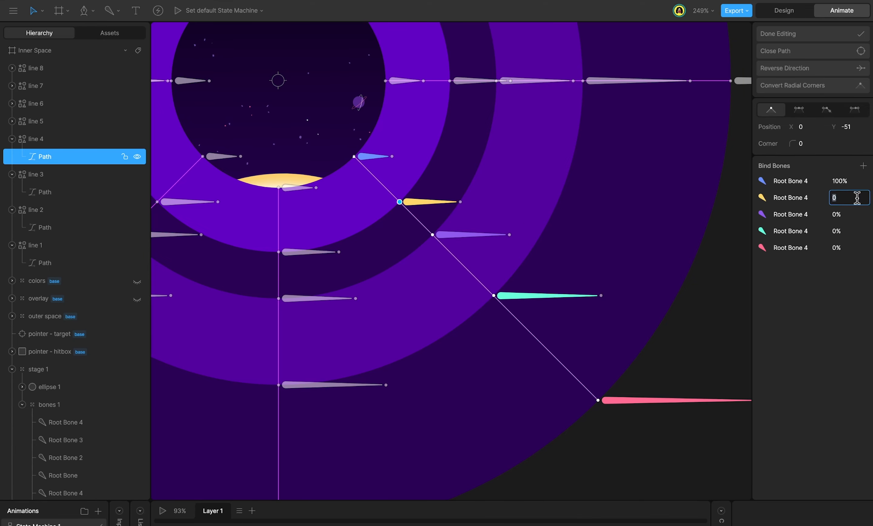
click(432, 234)
click(866, 214)
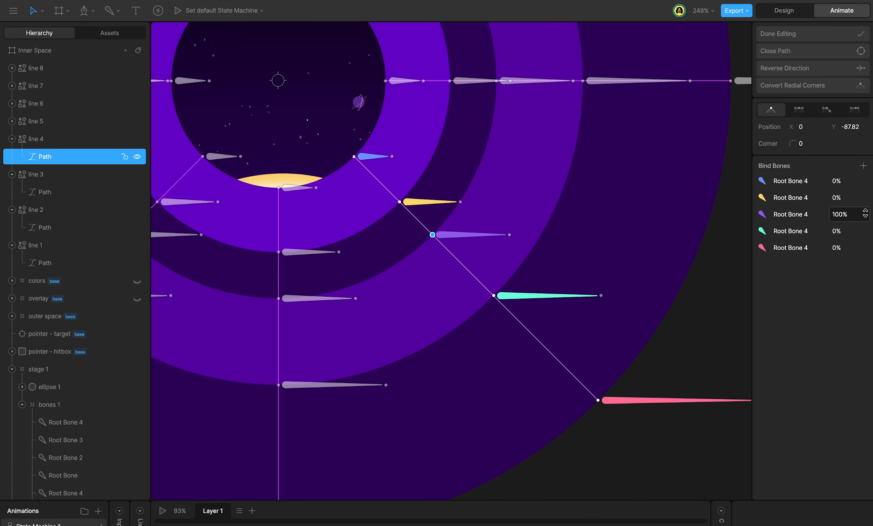
- Weight line 4's fourth vertex 100% to the green bone and its outermost vertex 100% to the pink bone
drag(537, 278, 431, 325)
click(851, 231)
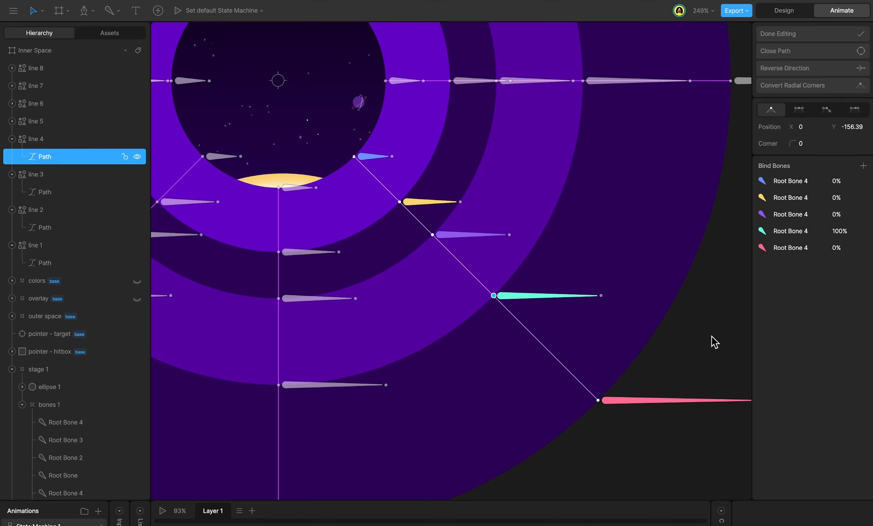
drag(711, 336, 559, 416)
click(851, 248)
text(100)
key(Return)
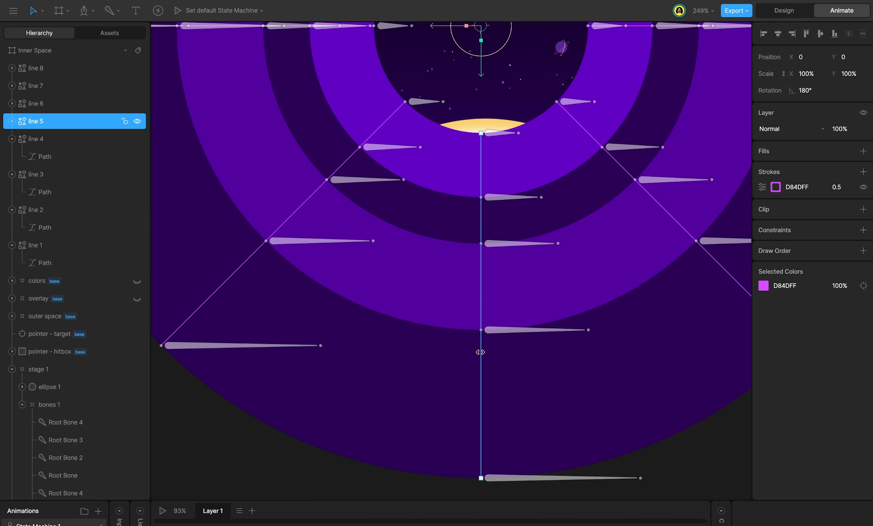
- Bind the line 5 path to the five bones placed along the vertical line
double_click(480, 352)
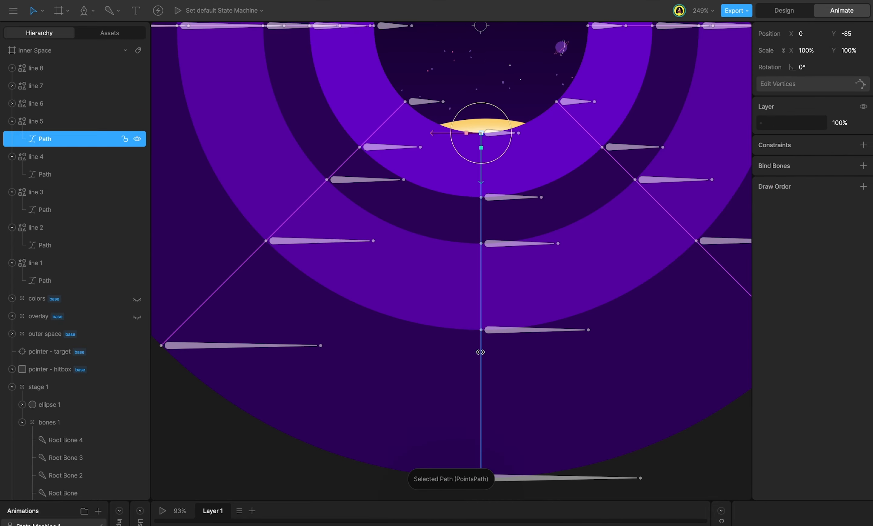
click(497, 134)
click(495, 197)
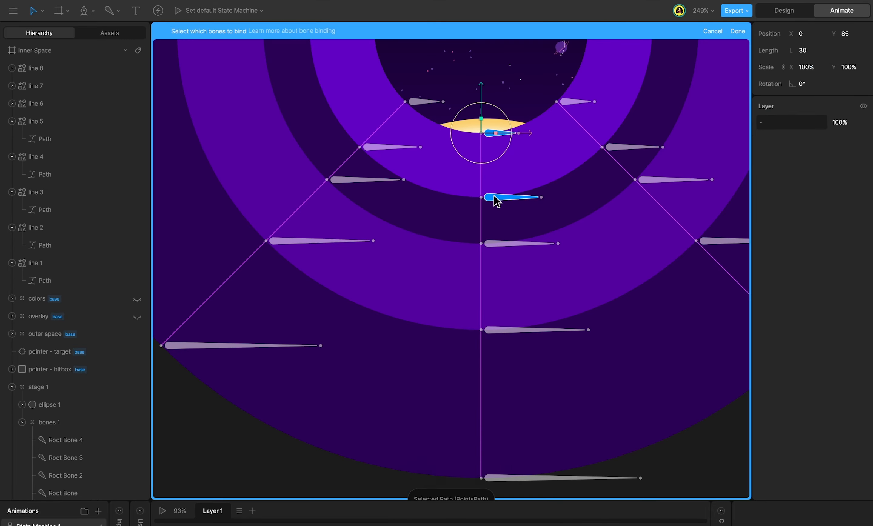
click(498, 244)
click(500, 330)
click(499, 479)
key(Return)
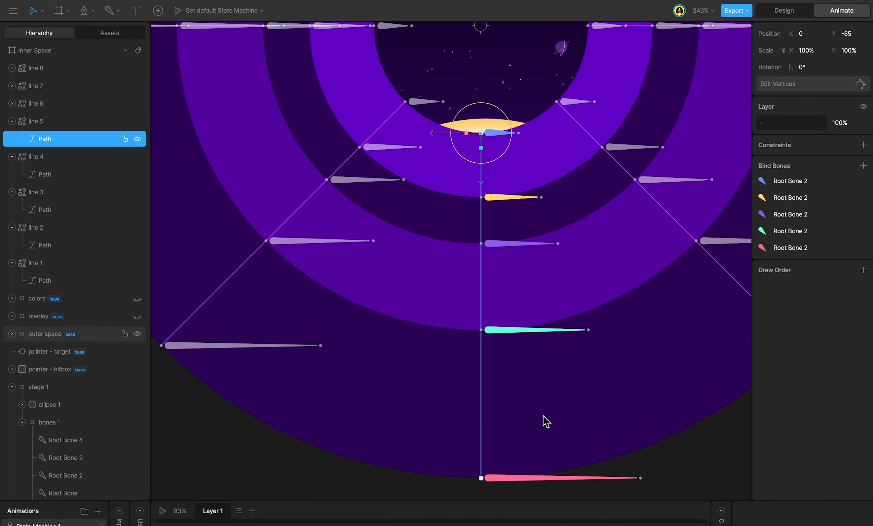
- Weight line 5's second vertex from the centre 100% to the yellow bone and its third vertex to the purple bone
key(Return)
drag(541, 174, 428, 215)
click(851, 198)
text(100)
key(Return)
drag(531, 238, 458, 259)
- Weight line 5's fourth vertex 100% to the green bone and its outermost vertex 100% to the pink bone, and finish vertex editing
drag(531, 312, 462, 346)
click(850, 231)
text(100)
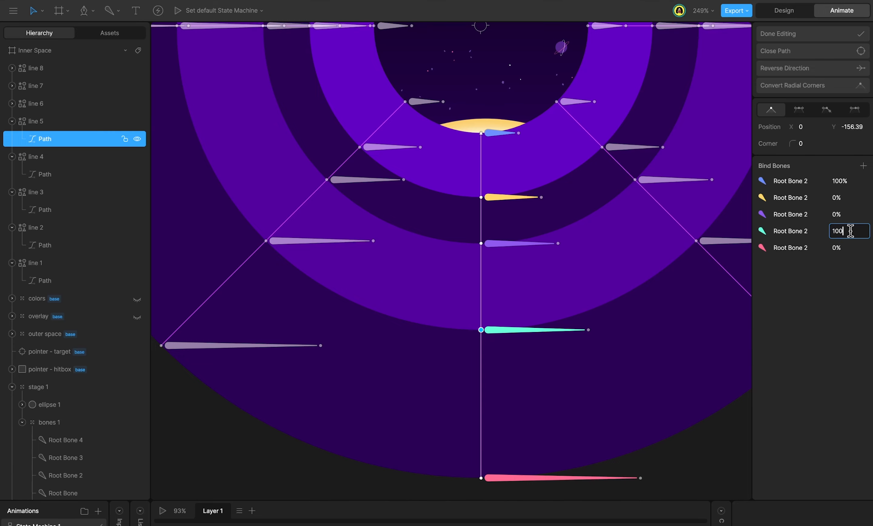
key(Return)
drag(510, 443, 418, 511)
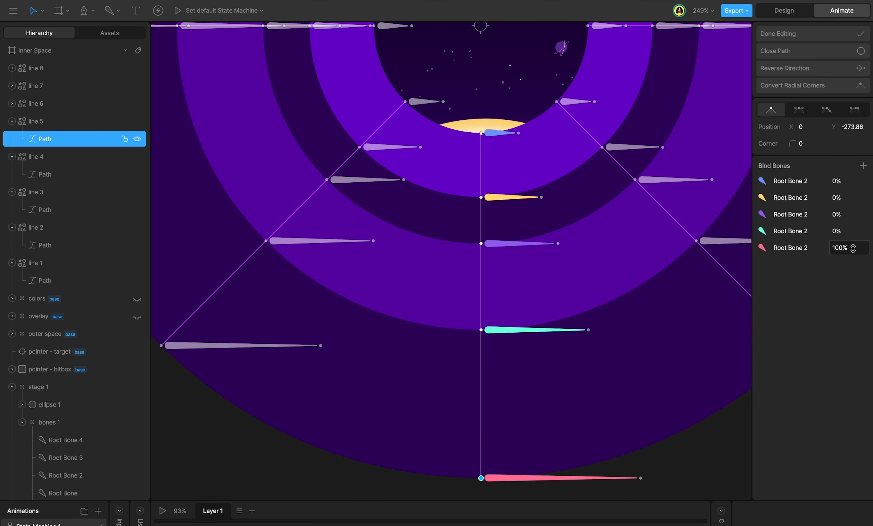
key(Escape)
- Bind the line 6 path to the five bones placed along its diagonal
scroll(479, 233, left, 4)
click(479, 234)
key(Return)
key(shift+b)
click(570, 157)
click(528, 201)
click(499, 234)
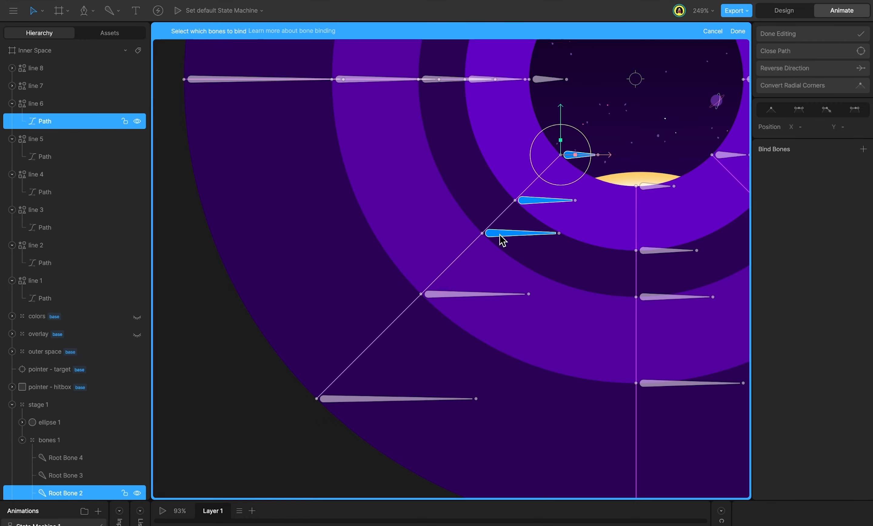
click(376, 399)
key(Return)
- Weight line 6's second vertex from the centre 100% to the yellow bone and its third vertex 100% to the purple bone
drag(542, 168, 374, 315)
click(851, 199)
text(100)
key(Return)
click(850, 214)
text(100)
key(Return)
- Weight line 6's fourth vertex 100% to the green bone and its outermost vertex 100% to the pink bone
click(851, 232)
text(100)
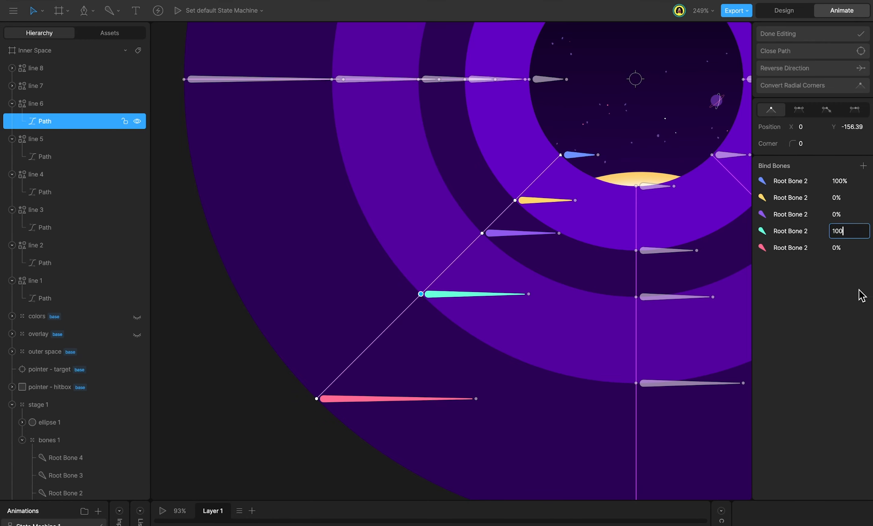
key(Return)
drag(362, 372, 233, 445)
click(851, 248)
text(100)
key(Return)
- Bind the line 7 path to the five bones placed along the horizontal line
scroll(468, 205, up, 4)
click(462, 199)
key(Return)
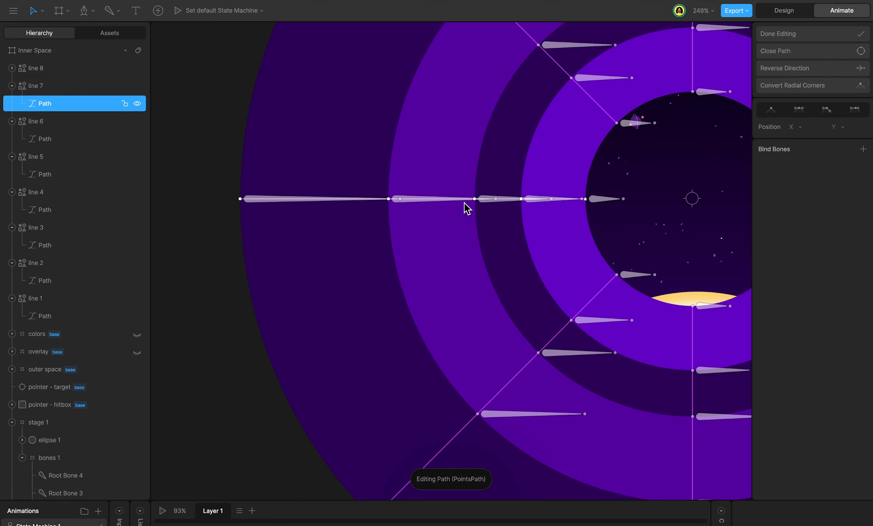
key(shift+b)
click(604, 199)
click(535, 199)
click(496, 199)
click(424, 199)
click(315, 199)
key(Return)
- Weight line 7's second to outermost vertices to the yellow, purple, green and pink bones respectively, with 100% for the purple bone
drag(569, 183, 522, 214)
drag(511, 179, 462, 224)
click(858, 215)
text(100)
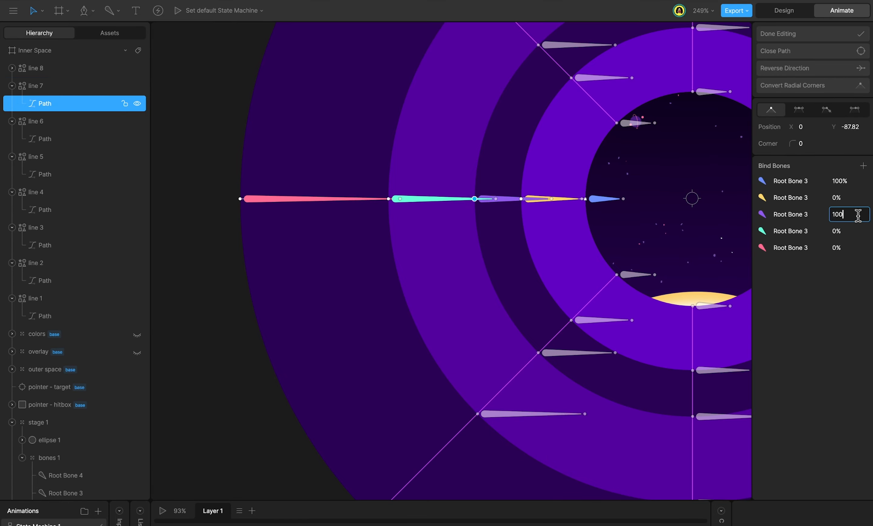
key(Return)
drag(424, 167, 373, 220)
drag(303, 173, 228, 234)
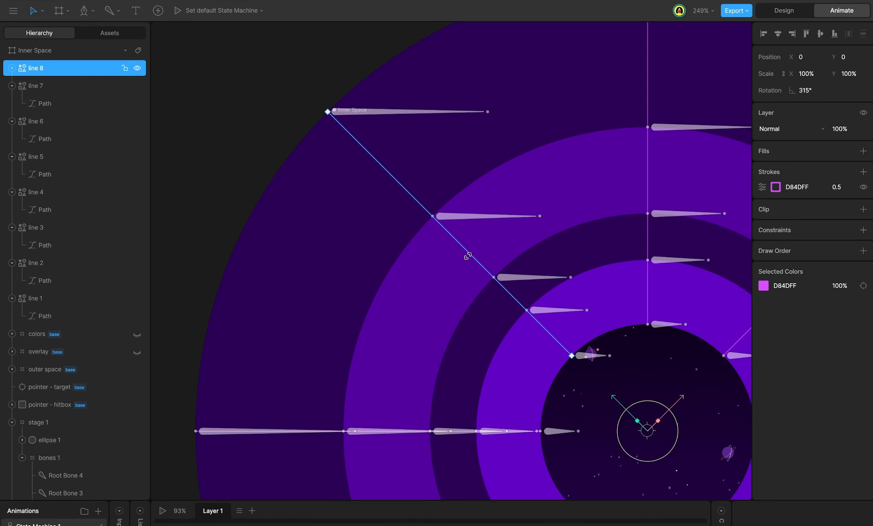
- Bind the line 8 path to the five bones placed along its diagonal
double_click(470, 259)
click(864, 149)
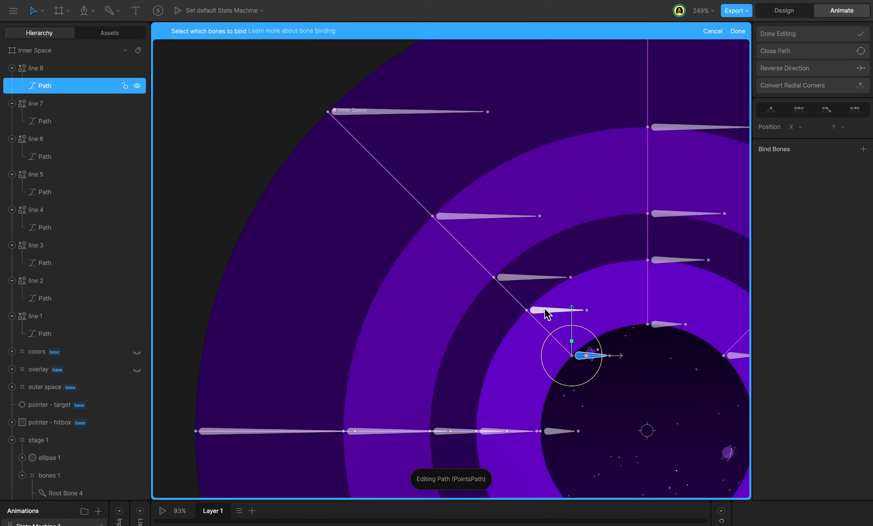
click(553, 310)
click(525, 277)
click(477, 217)
click(404, 113)
key(Return)
- Weight line 8's second to outermost vertices 100% to the yellow, purple, green and pink bones respectively, and finish editing the path
drag(555, 288, 490, 334)
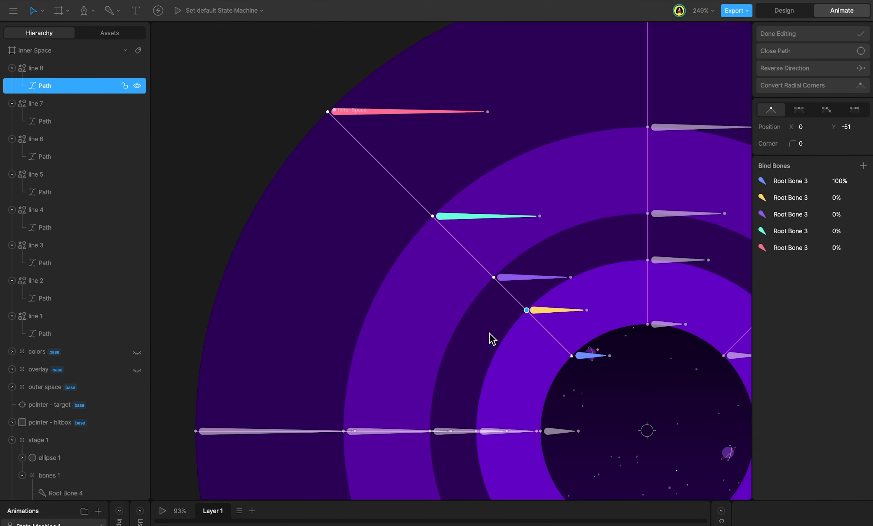
click(856, 198)
text(100)
drag(556, 261, 481, 293)
click(856, 215)
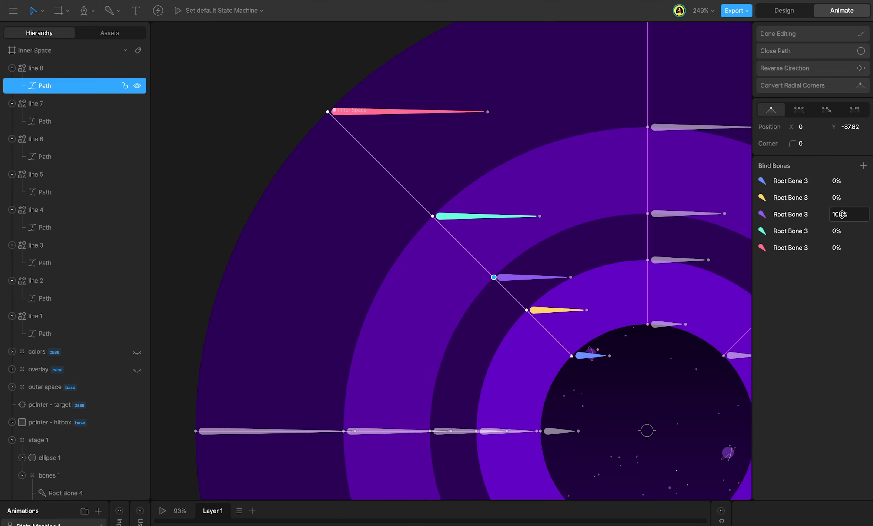
drag(508, 206, 419, 231)
key(Return)
drag(376, 84, 259, 141)
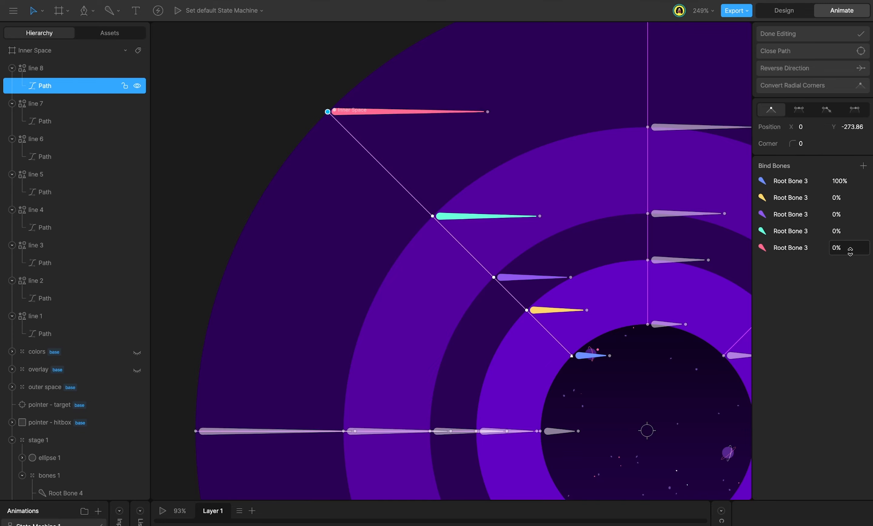
click(821, 33)
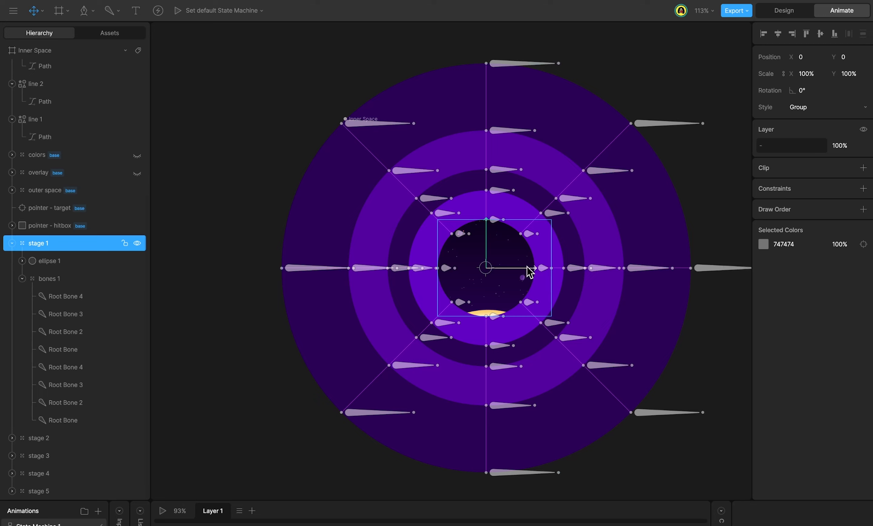
- Try moving the stage groups one at a time along X and Y to test the line bindings, undoing each move
drag(530, 272, 483, 217)
mouse_move(527, 269)
mouse_down()
mouse_move(551, 270)
mouse_move(512, 271)
mouse_up()
mouse_move(484, 236)
mouse_down()
mouse_move(483, 261)
mouse_move(488, 254)
mouse_up()
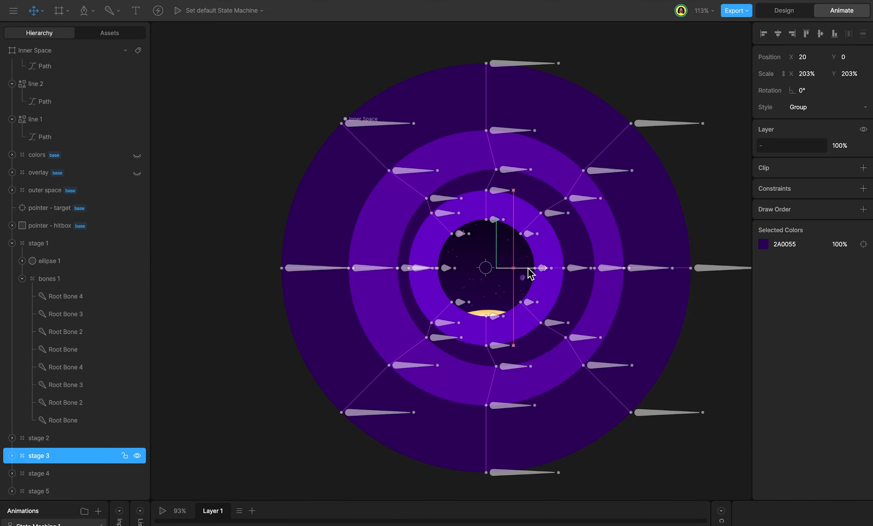
drag(484, 267, 485, 228)
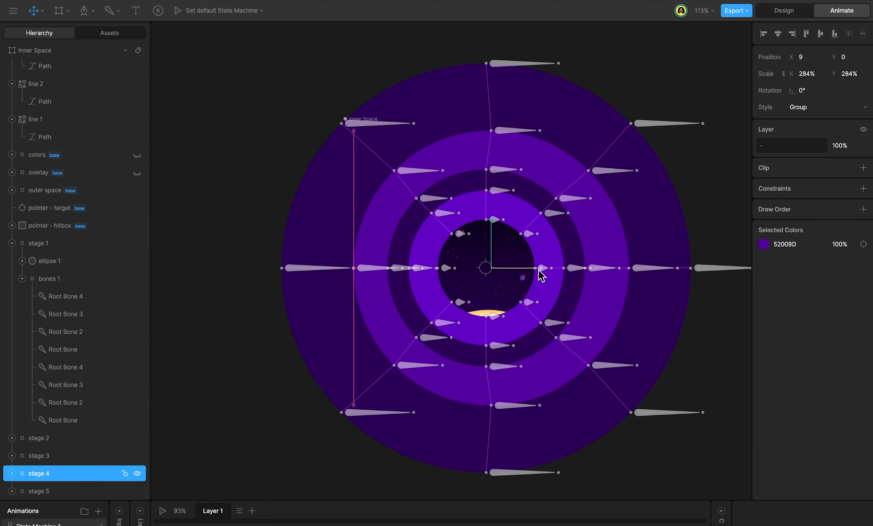
drag(541, 275, 493, 279)
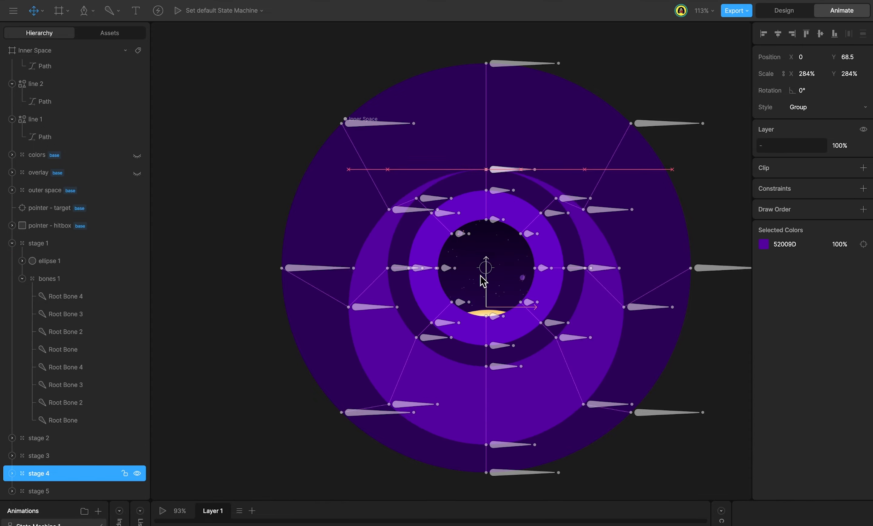
drag(482, 280, 483, 287)
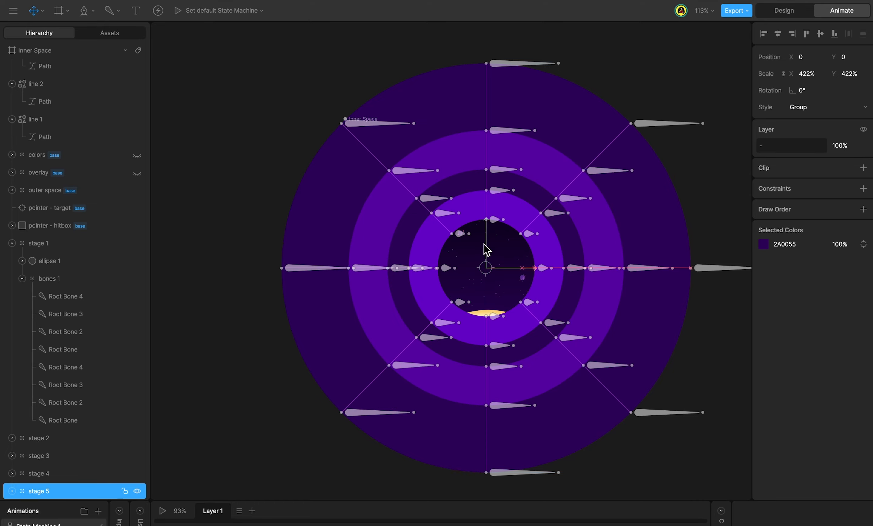
drag(487, 249, 558, 278)
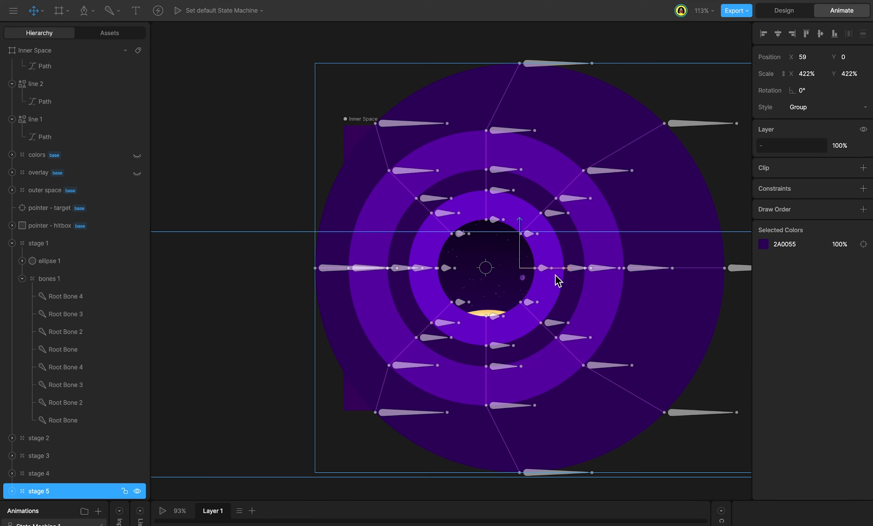
- In Design mode, group line 1 through line 8 and name the group "lines"
key(Tab)
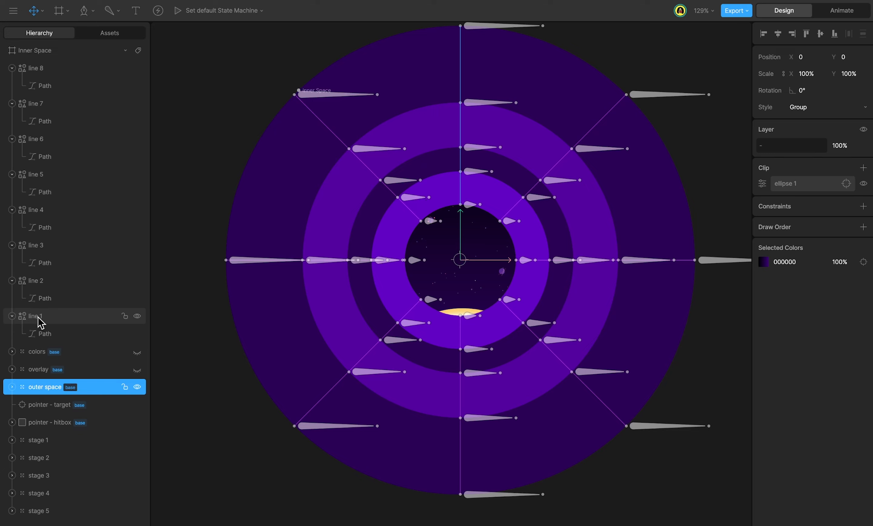
click(40, 319)
shift+click(53, 71)
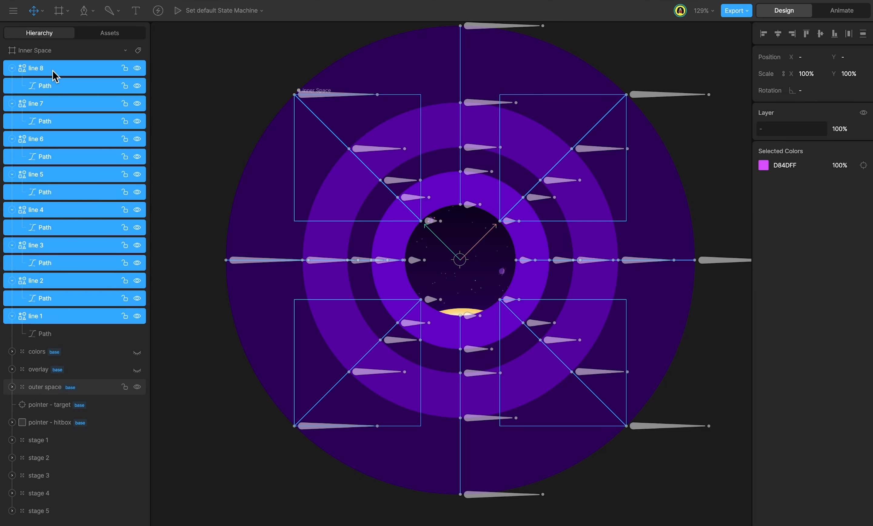
key(ctrl+g)
double_click(43, 68)
text(lines)
key(Return)
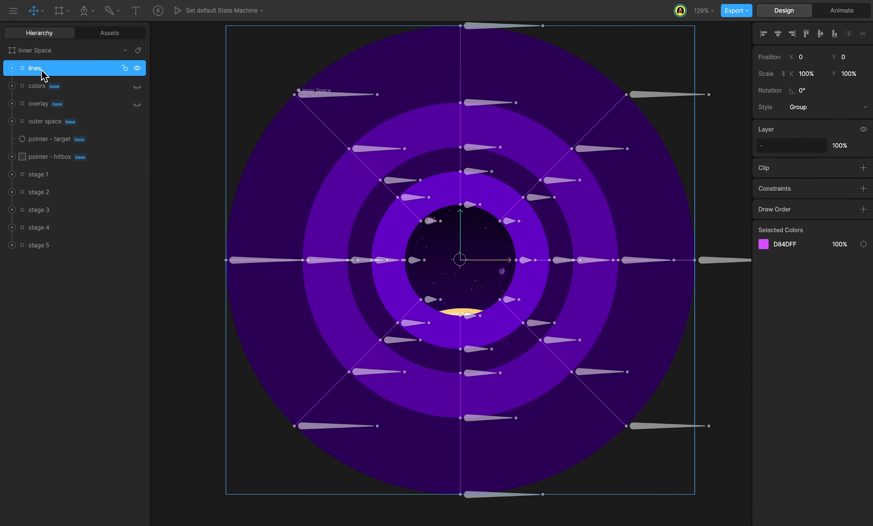
- Move the lines group between pointer - hitbox and stage 1, and clip the Inner Space artboard's contents to its bounds
drag(41, 70, 43, 165)
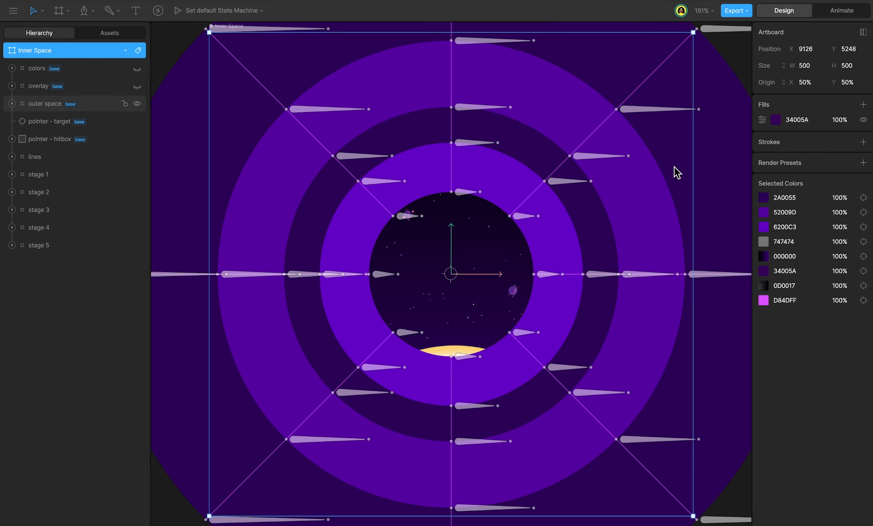
click(863, 32)
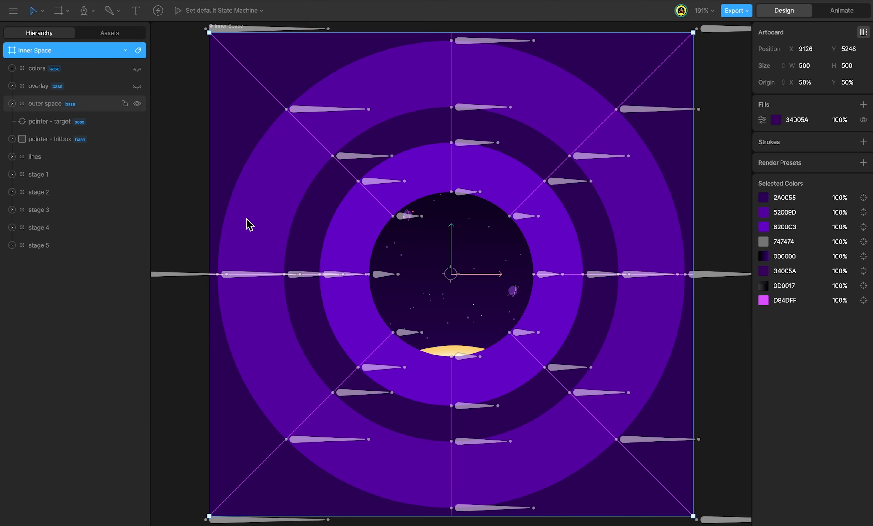
- Add a Translation constraint to the stage 1 group with pointer - target as its target
click(89, 180)
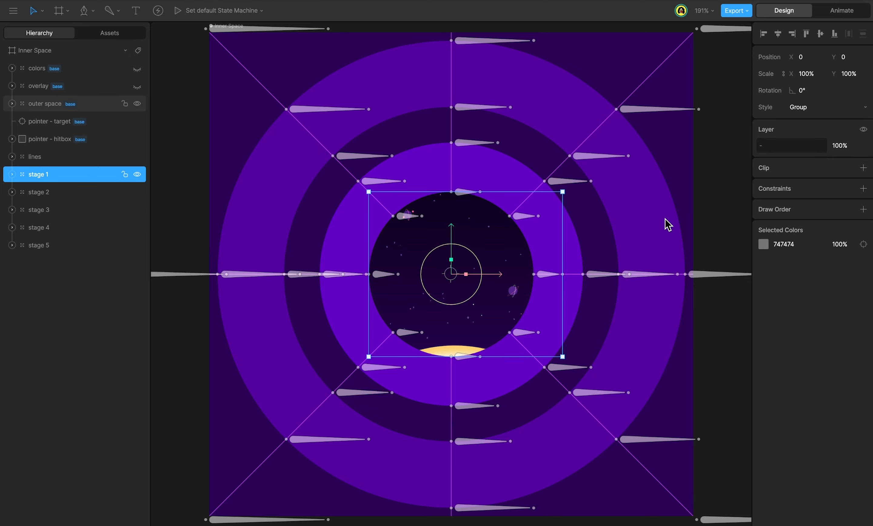
click(864, 188)
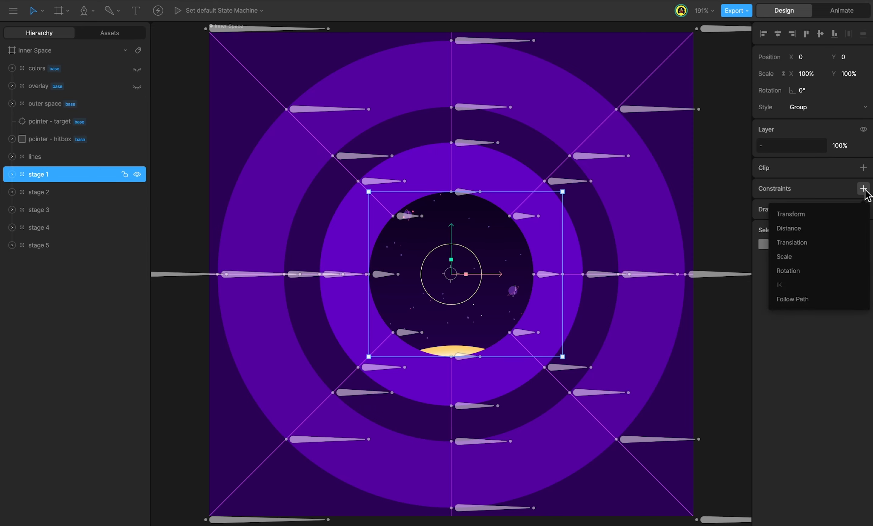
click(826, 244)
click(765, 207)
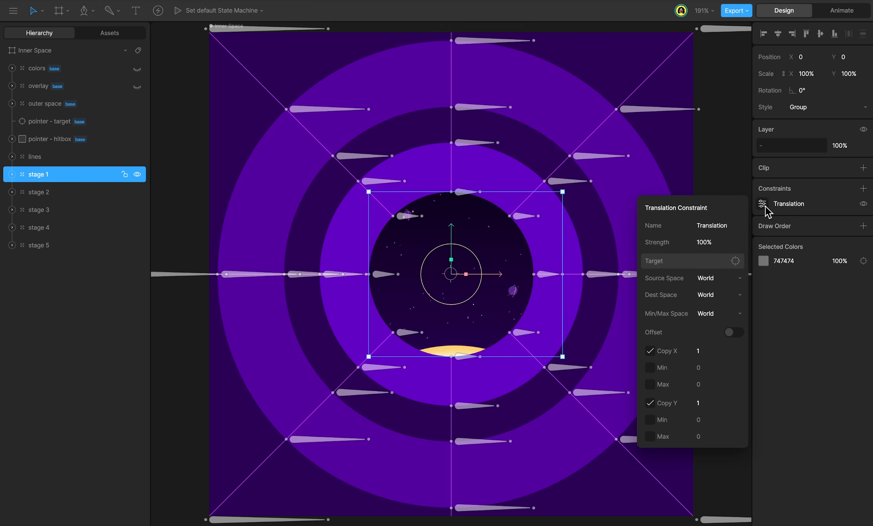
click(722, 263)
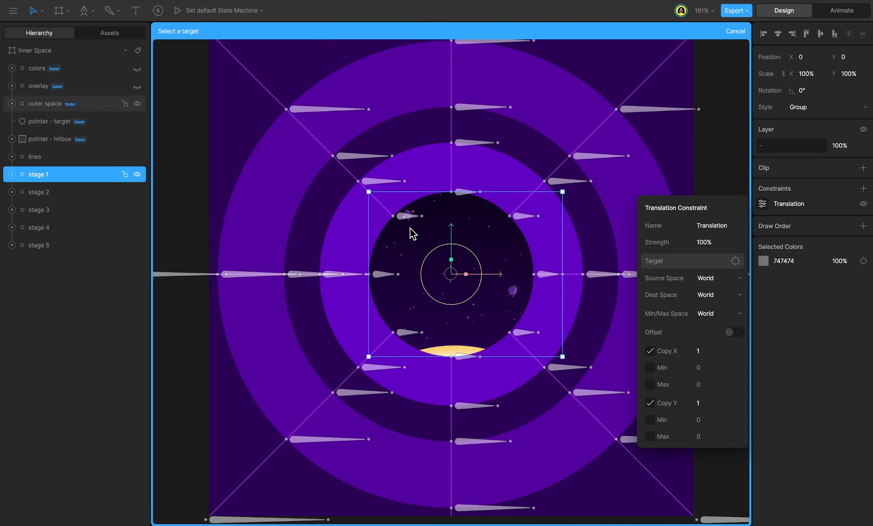
click(87, 124)
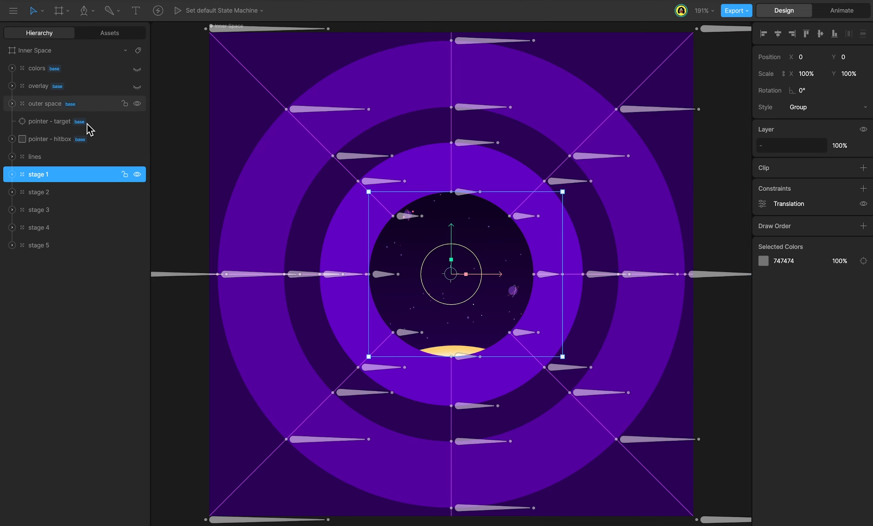
- Preview the pointer interaction in Animate mode and try a strength of 50% for stage 1's Translation constraint
key(Tab)
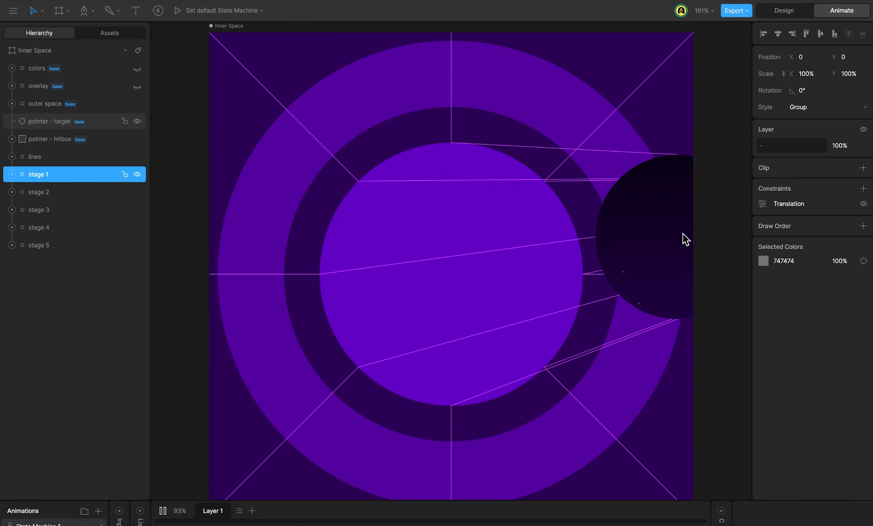
click(763, 208)
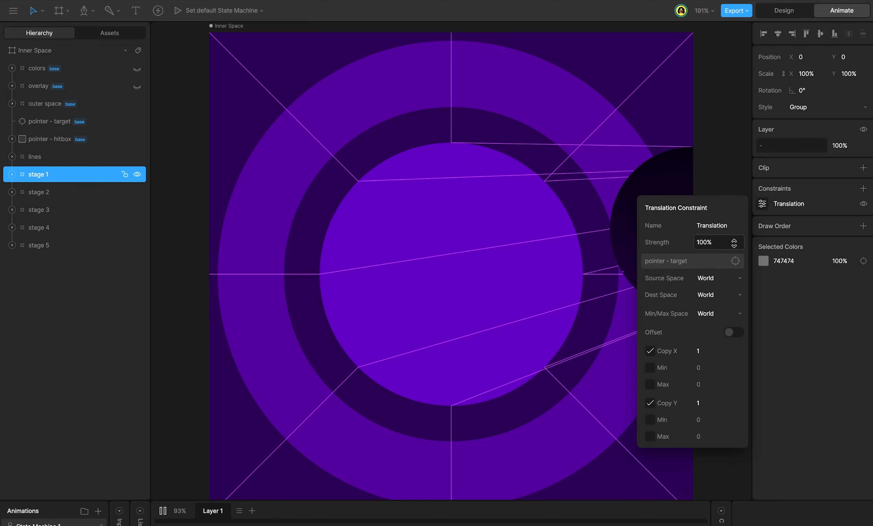
click(734, 243)
text(50)
key(Return)
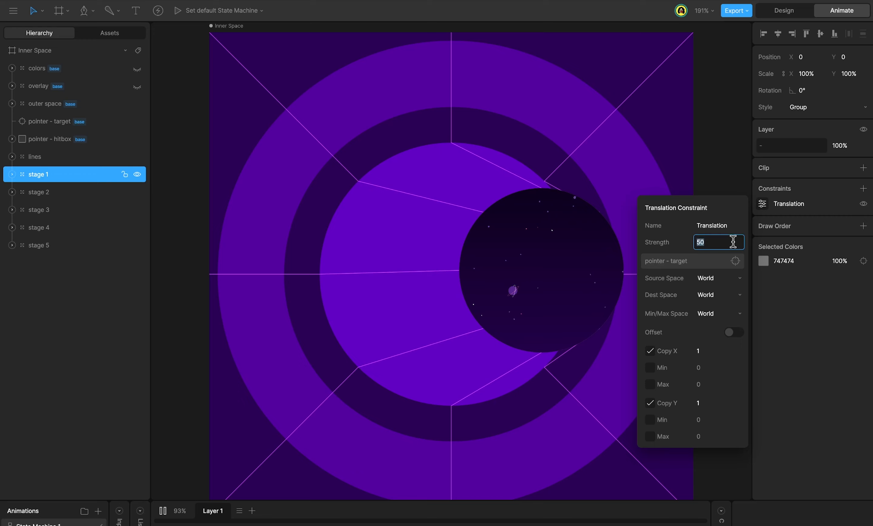
- Try strengths of -50% and -100% for stage 1's Translation constraint in the running preview
key(Return)
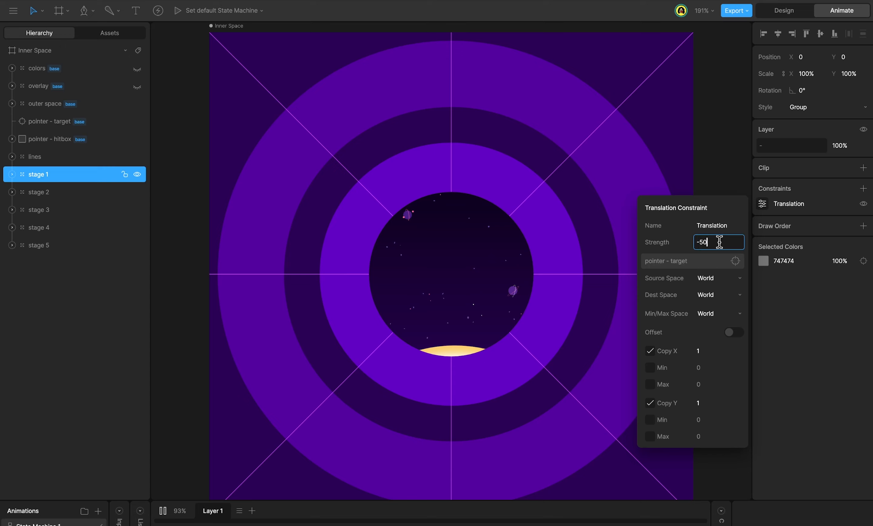
key(Return)
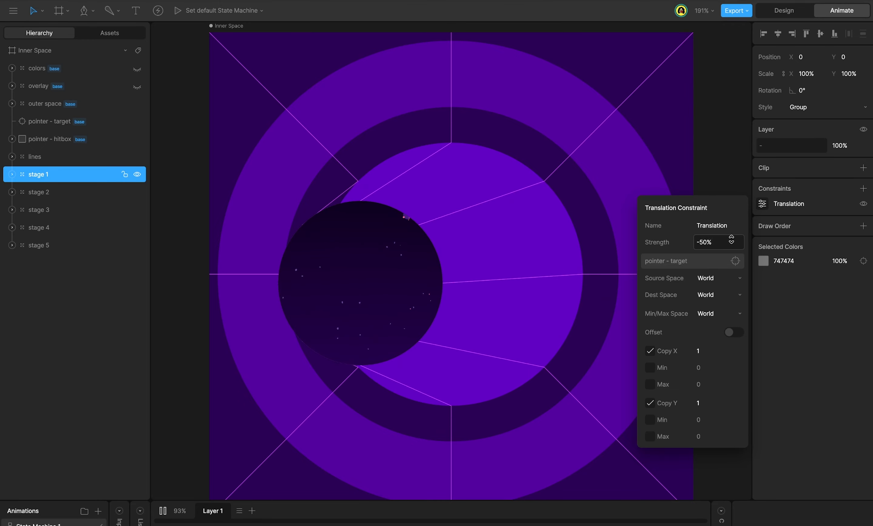
click(732, 240)
text(-100)
key(Return)
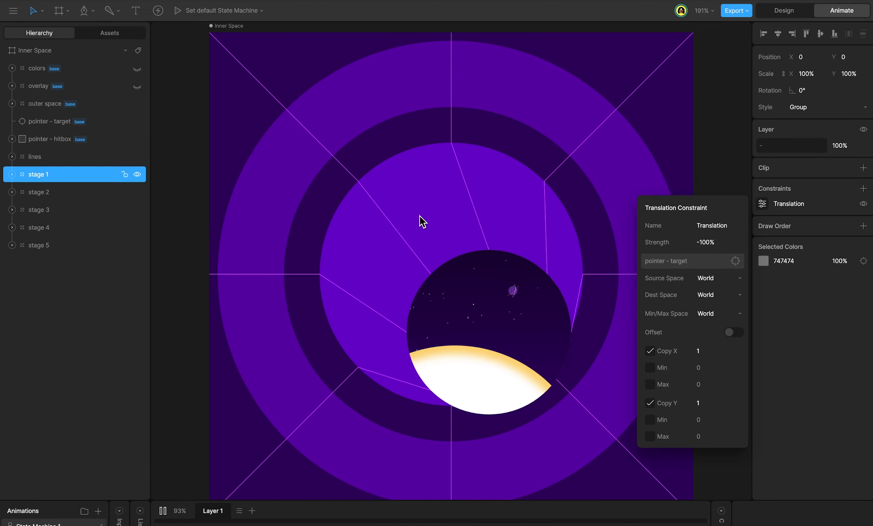
- Set the strength of stage 1's Translation constraint to -30%, test it in the preview and return to Design mode
click(728, 243)
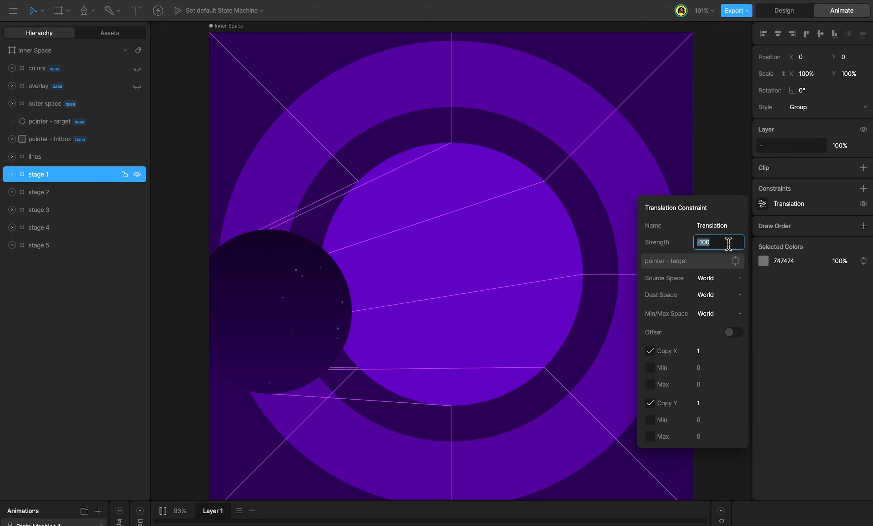
key(Return)
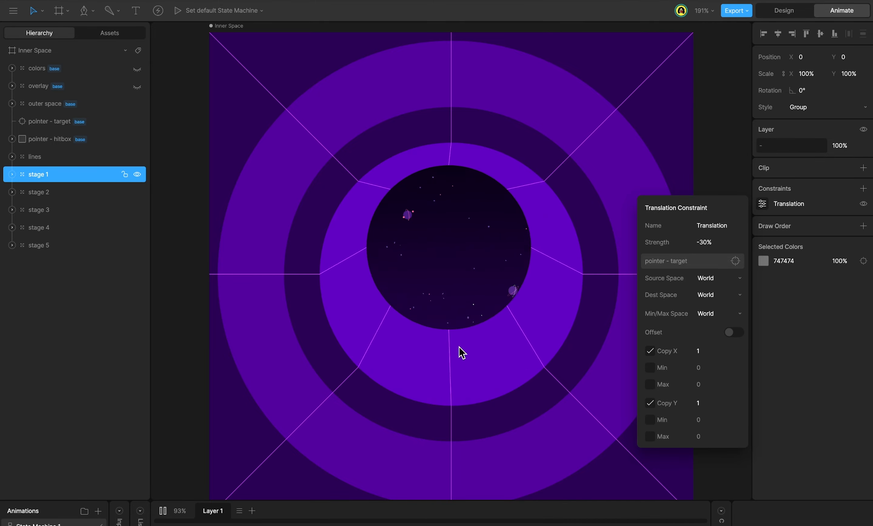
key(Tab)
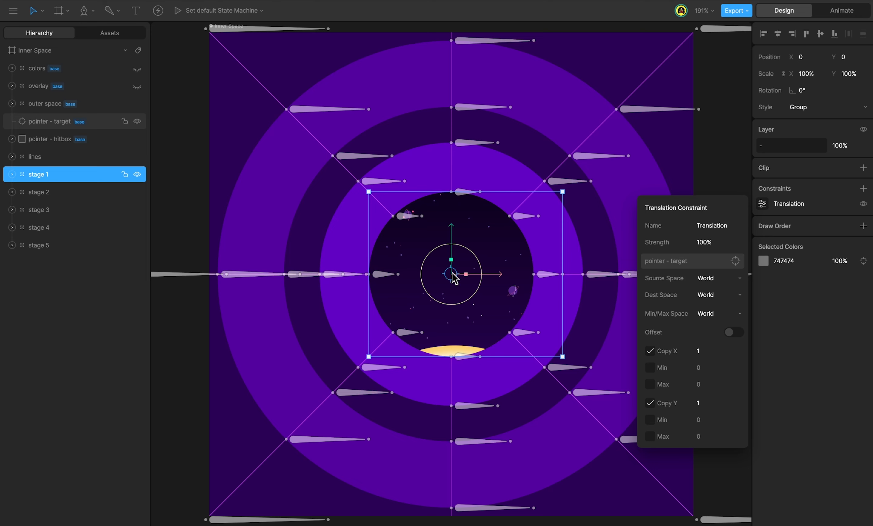
- Add a Translation constraint to stage 2 with strength -5% and pointer - target as its target, and preview it
click(89, 196)
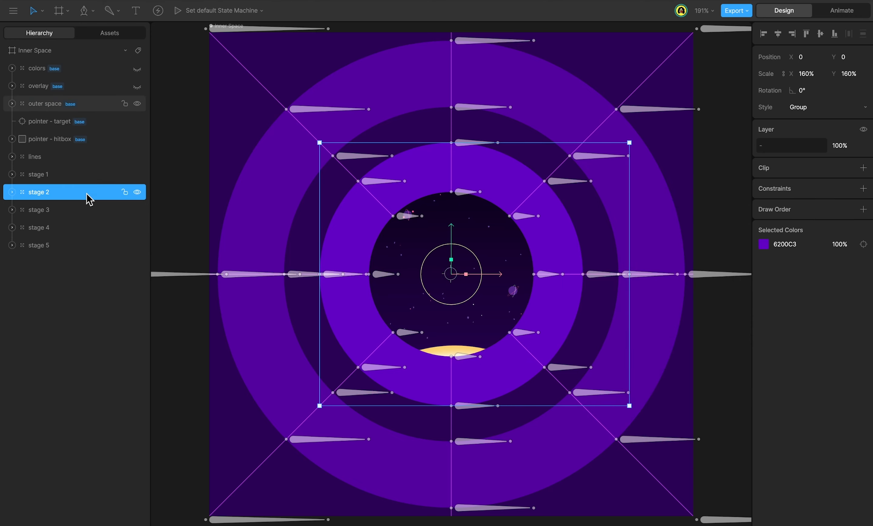
click(863, 189)
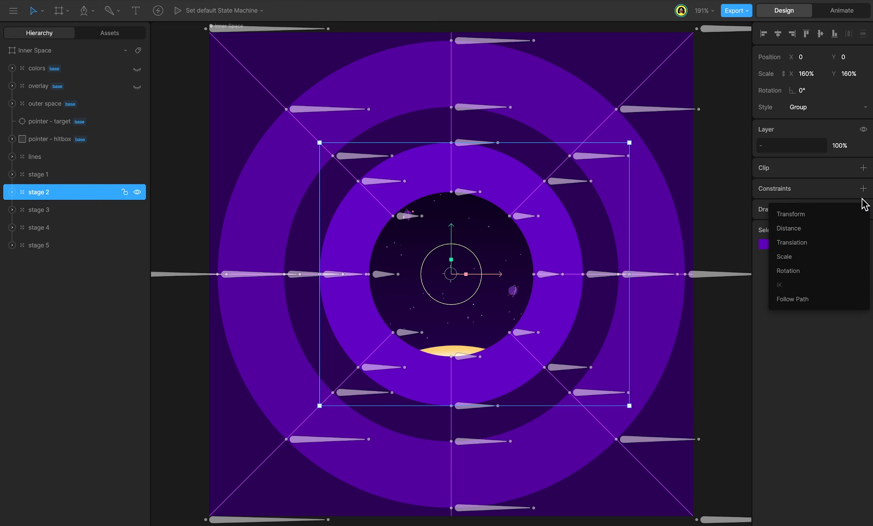
click(855, 211)
click(761, 203)
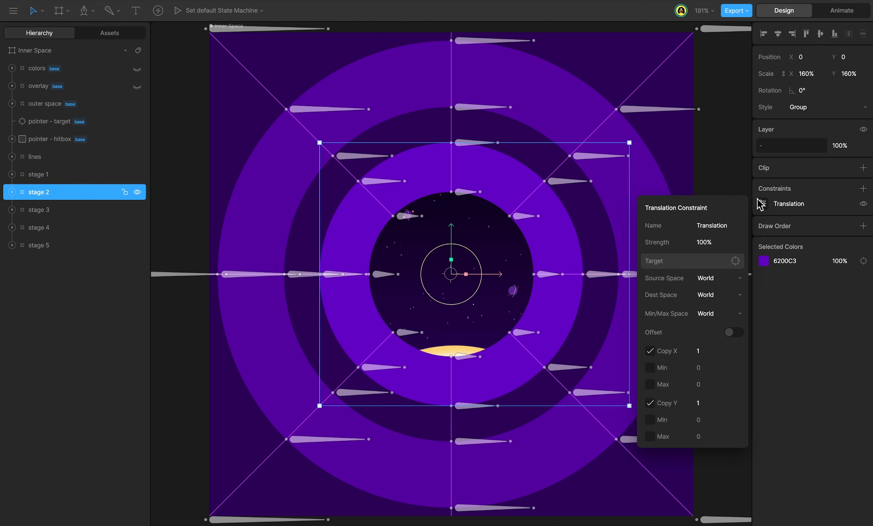
click(732, 242)
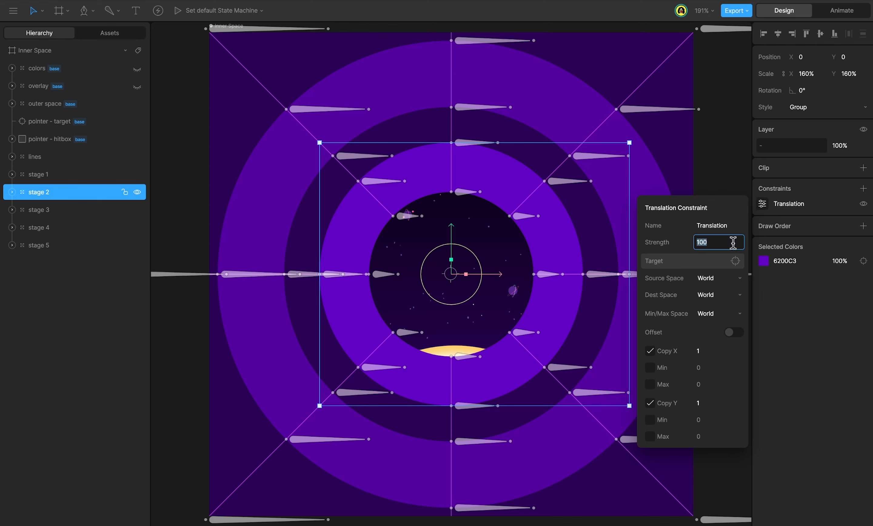
click(719, 262)
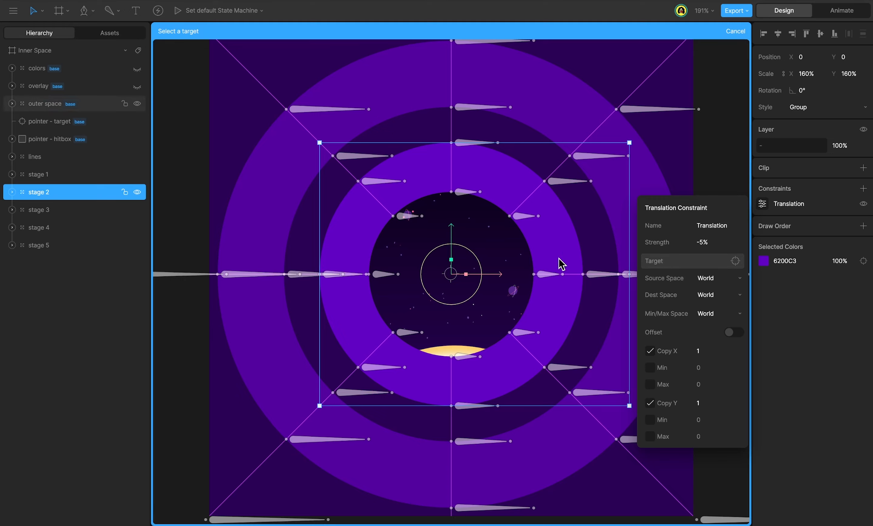
click(106, 124)
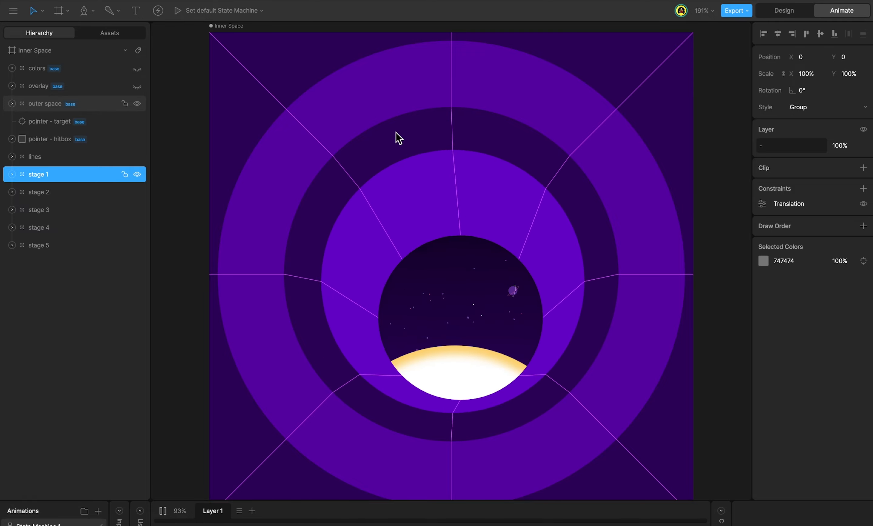
key(Tab)
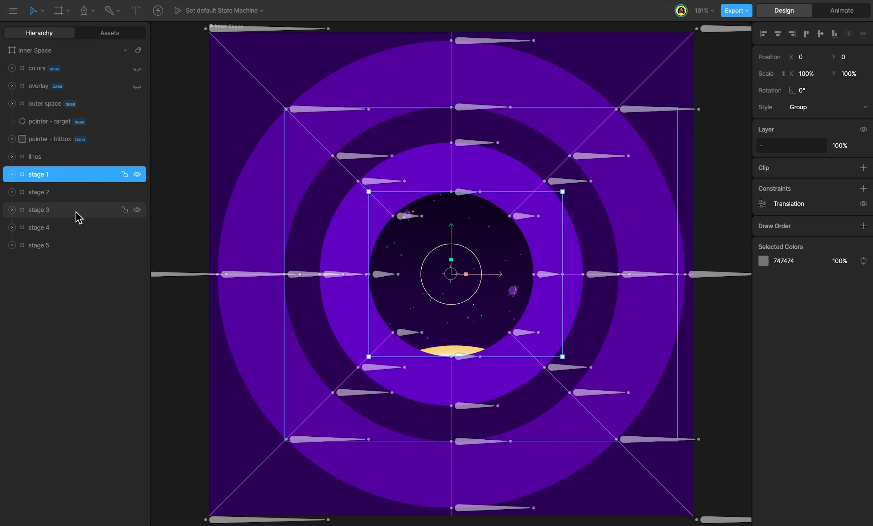
- Add a Translation constraint to stage 3 with strength -5% and pointer - target as its target, and preview it in Animate mode
click(78, 213)
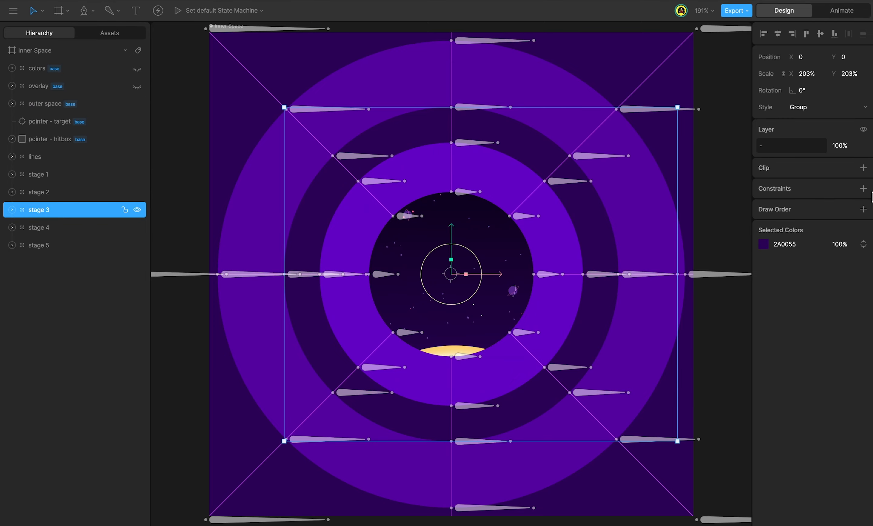
click(863, 188)
click(841, 243)
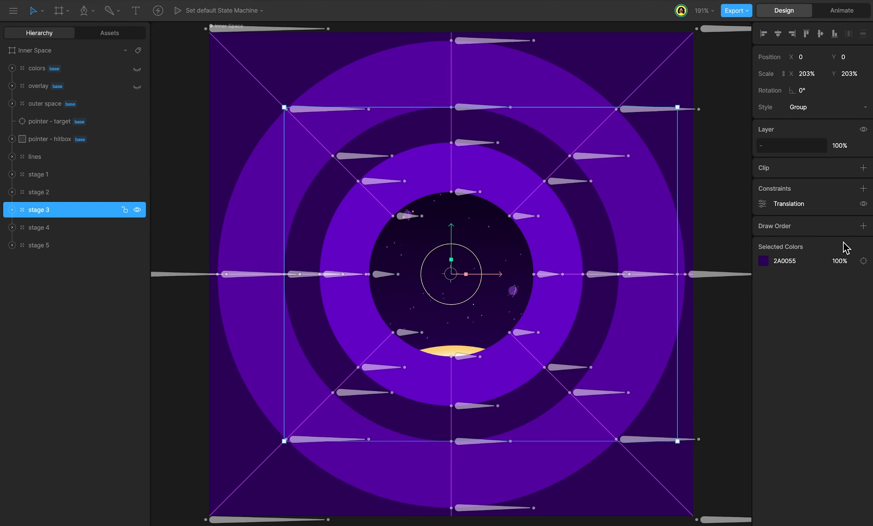
click(762, 204)
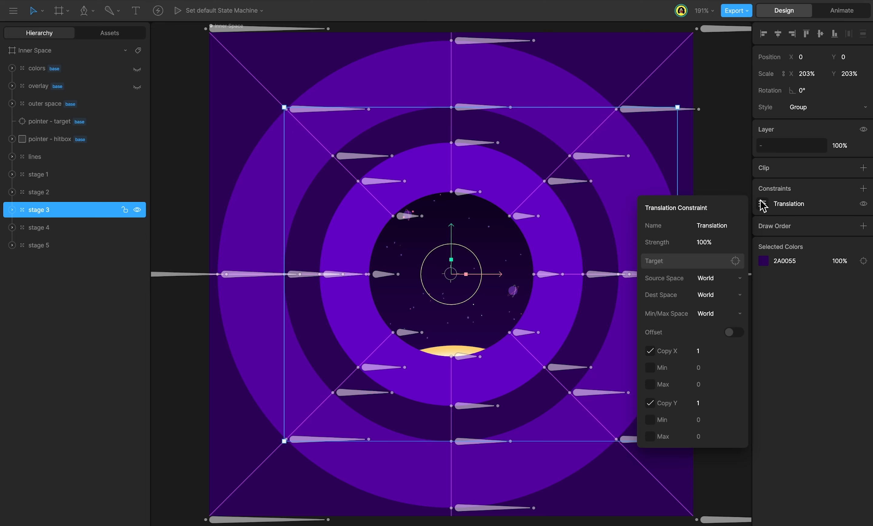
click(732, 241)
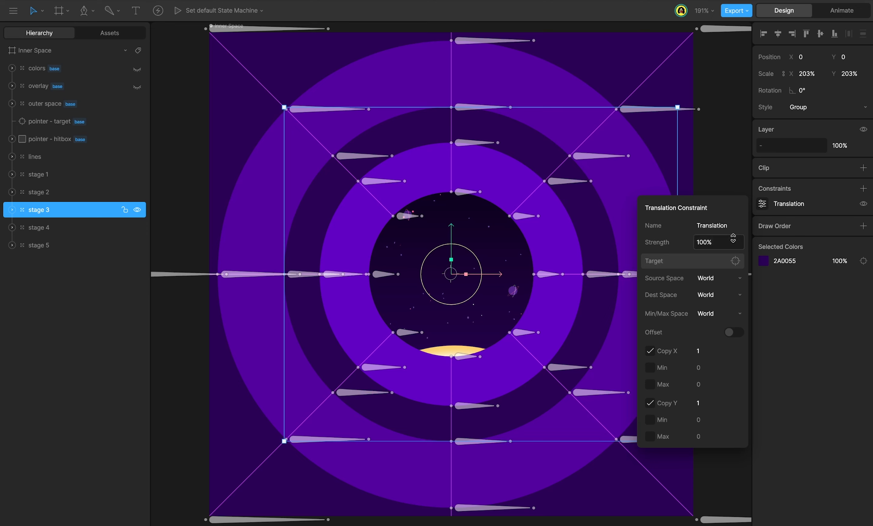
key(BackSpace)
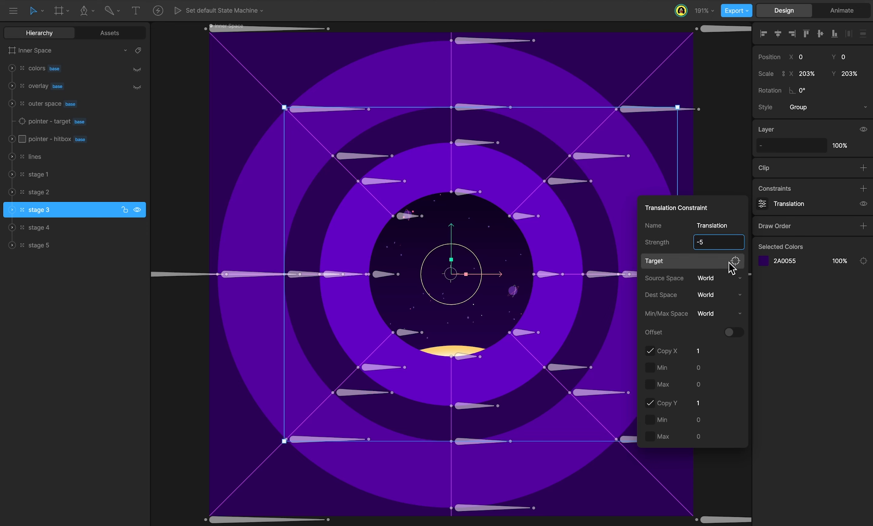
click(735, 262)
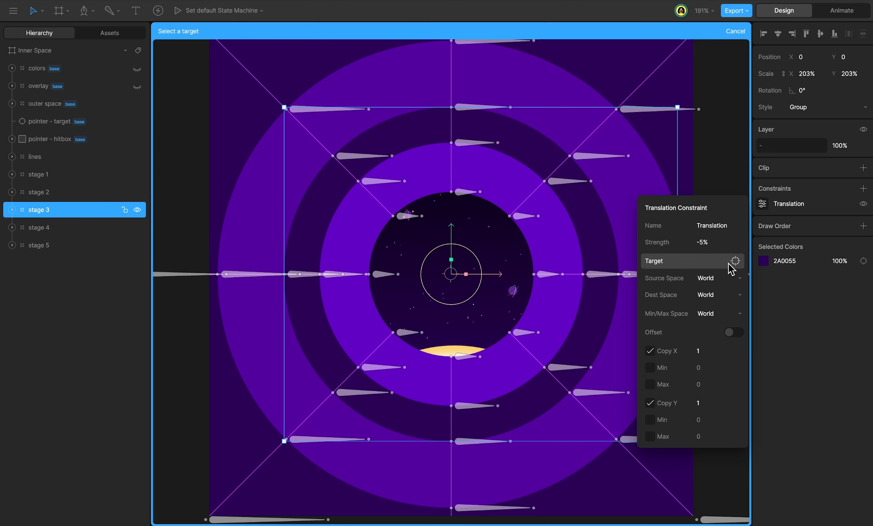
click(97, 130)
key(Tab)
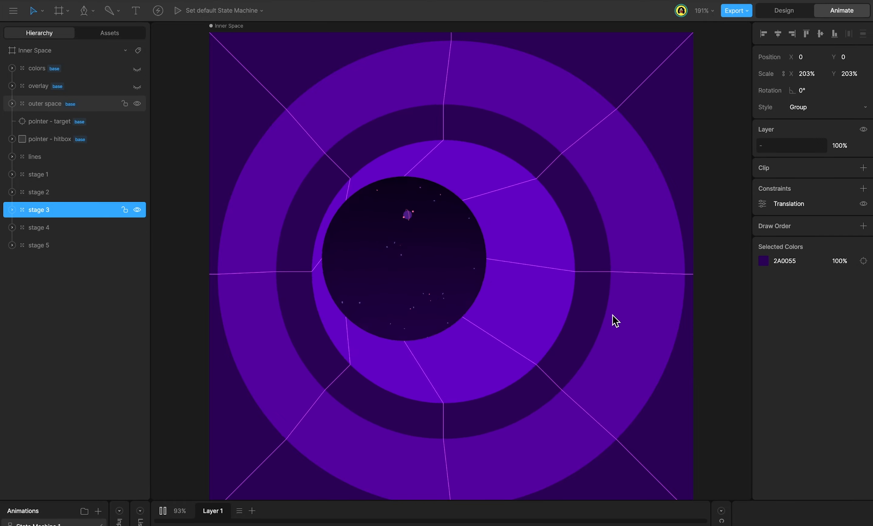
key(Tab)
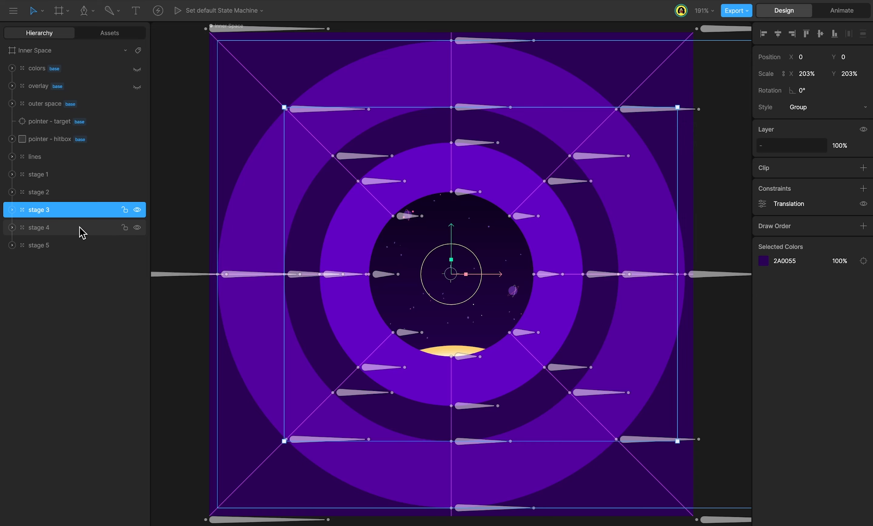
- Give stage 4 a Translation constraint with strength -30% that targets pointer - target, and test it in the preview
click(82, 232)
click(863, 188)
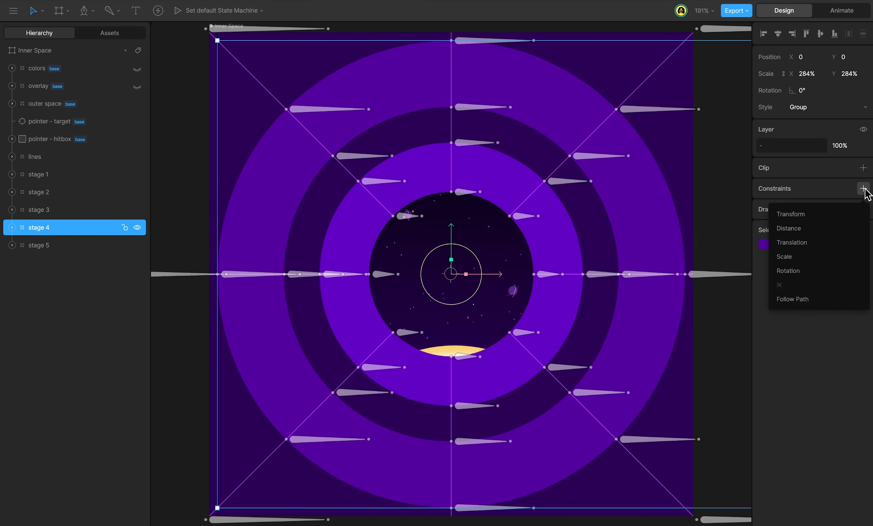
click(854, 242)
click(762, 205)
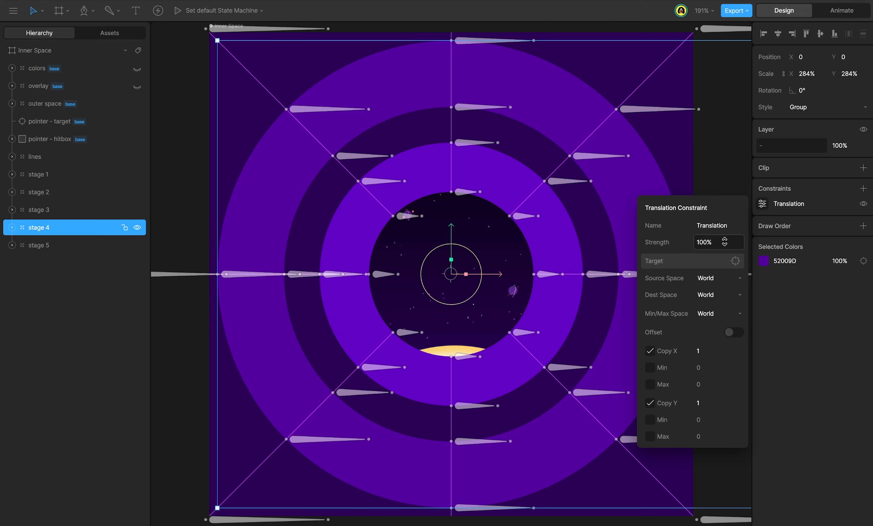
click(725, 242)
click(720, 262)
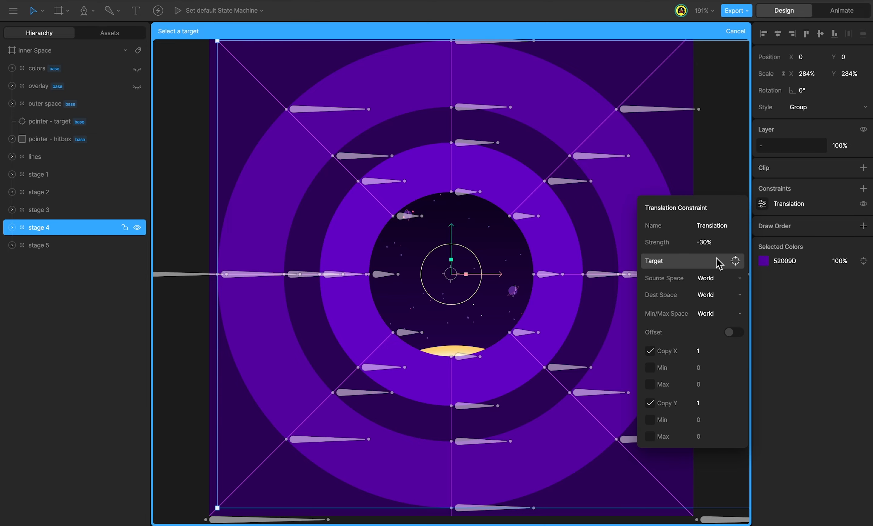
click(101, 121)
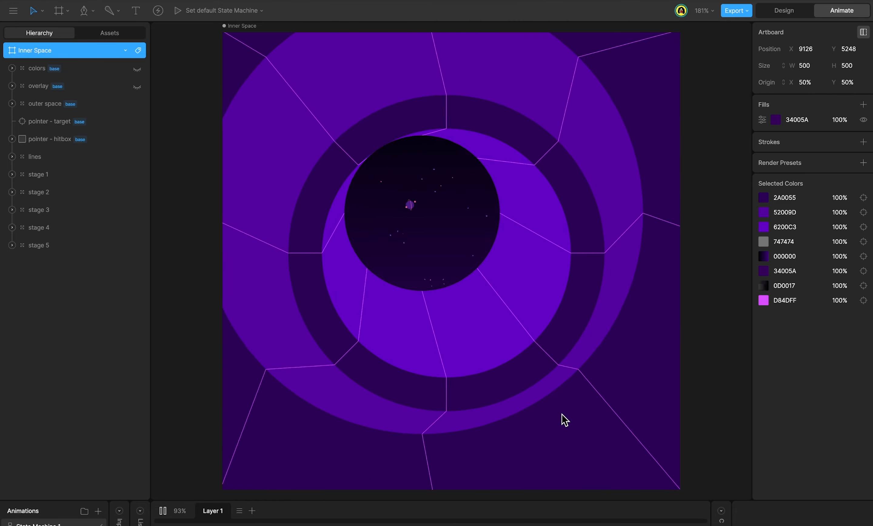
key(Tab)
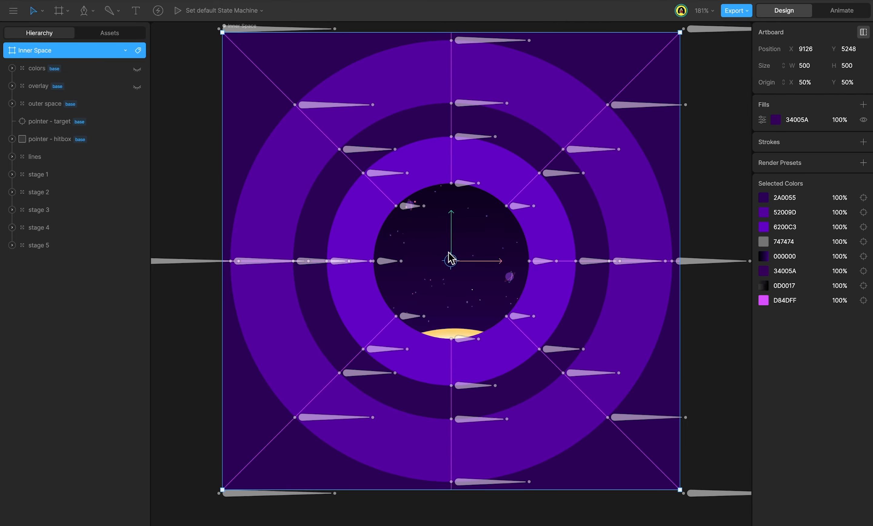
- Show the overlay group, give it a Translation constraint with strength 10% targeting pointer - target, and preview it
click(138, 87)
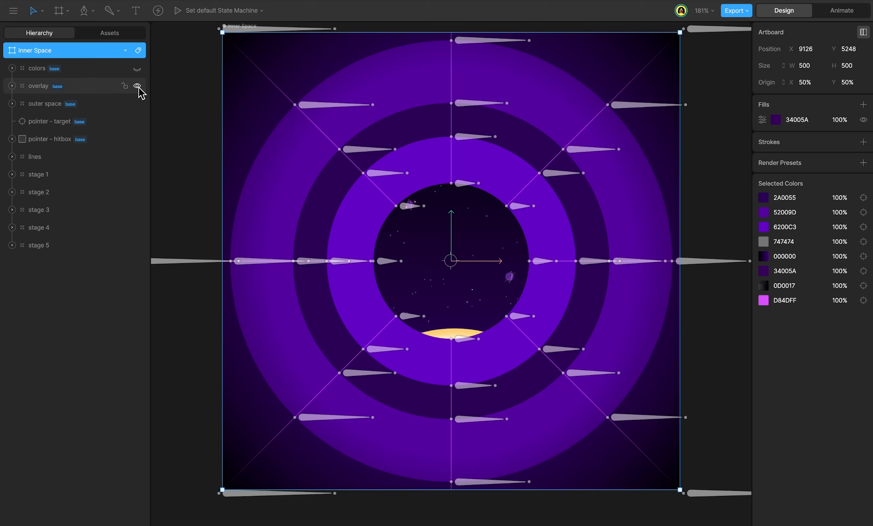
click(99, 85)
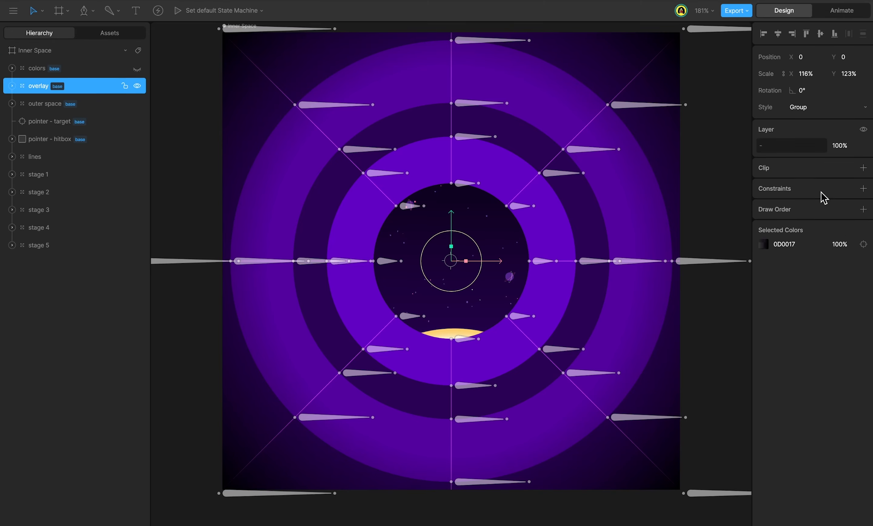
click(864, 189)
click(862, 228)
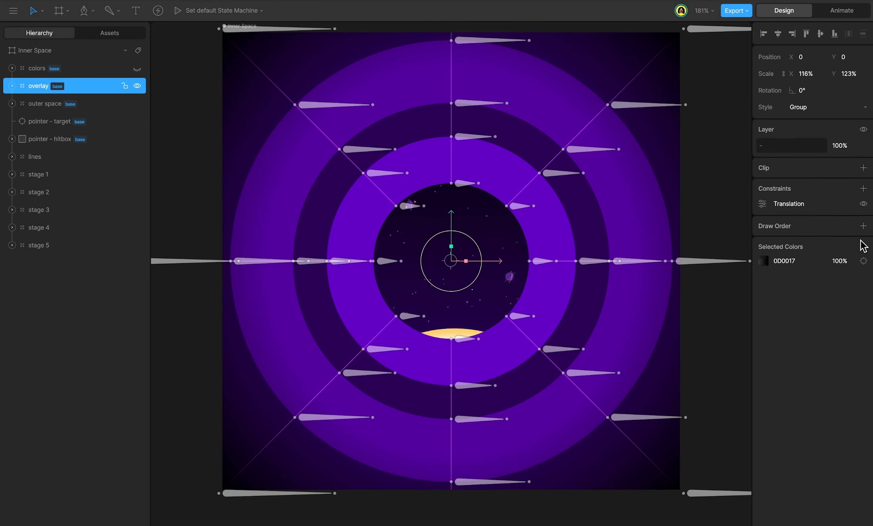
click(762, 205)
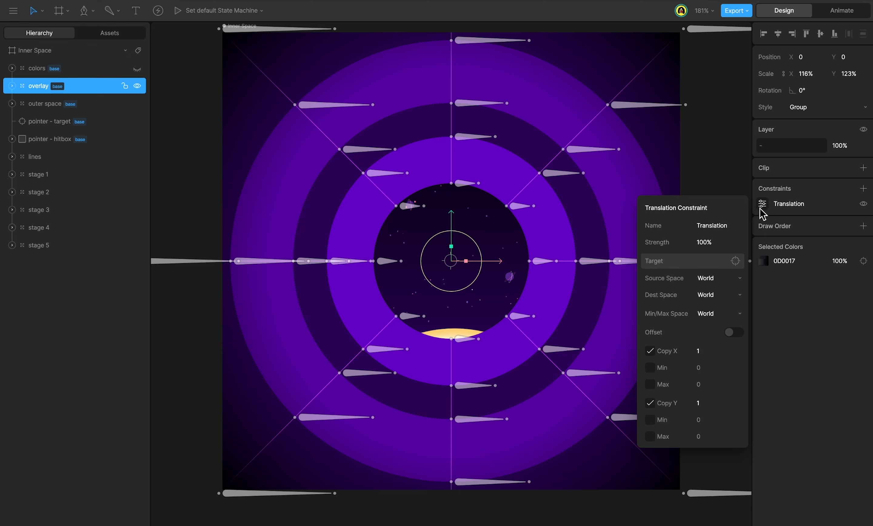
click(737, 242)
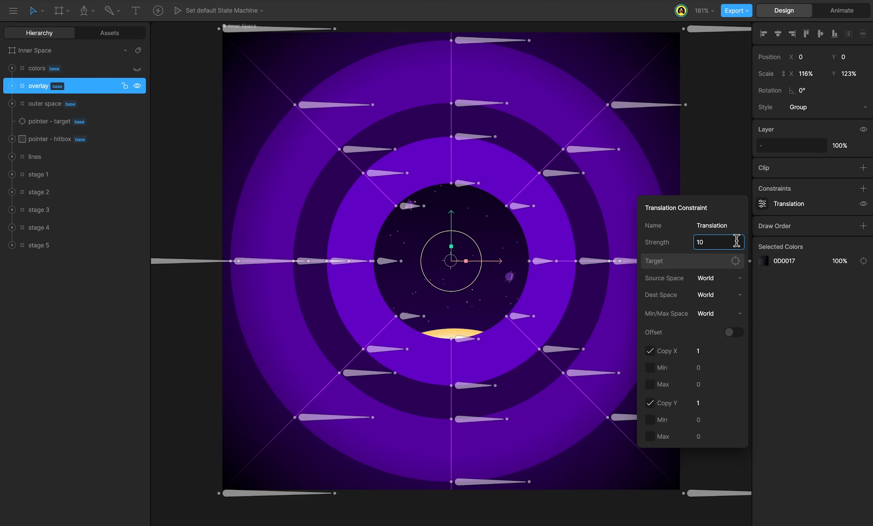
text(10)
click(691, 261)
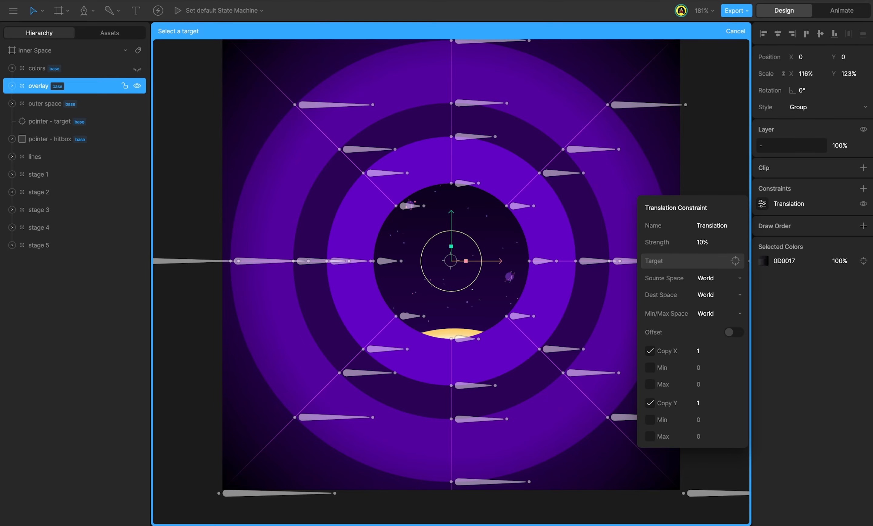
click(111, 127)
key(Tab)
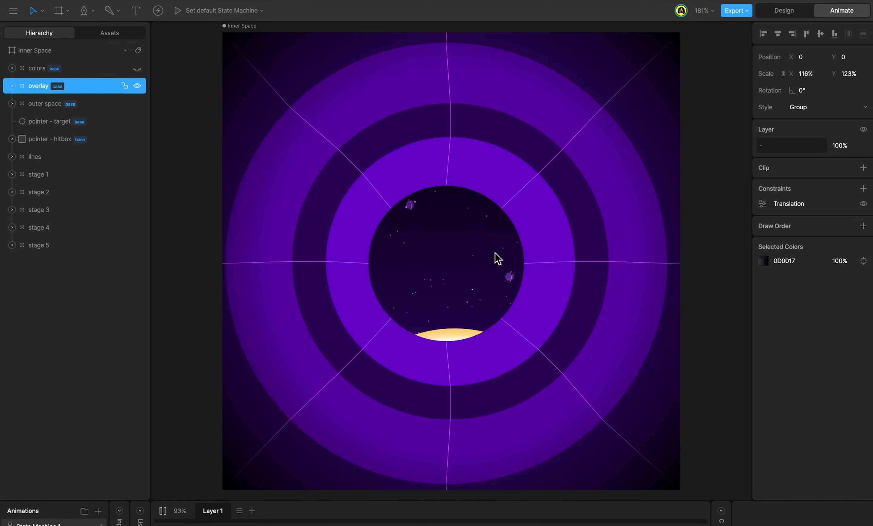
key(Tab)
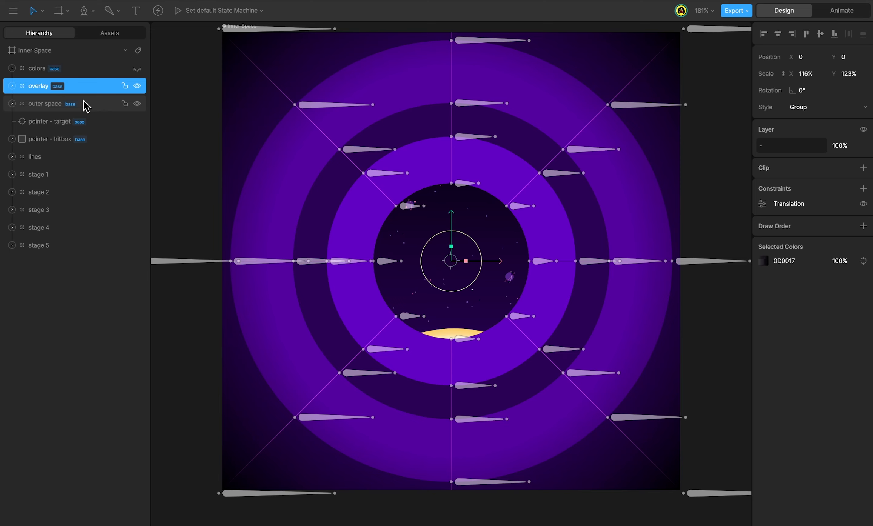
- Add a Translation constraint to outer space with strength -60% and pointer - target as its target, and preview it
click(86, 104)
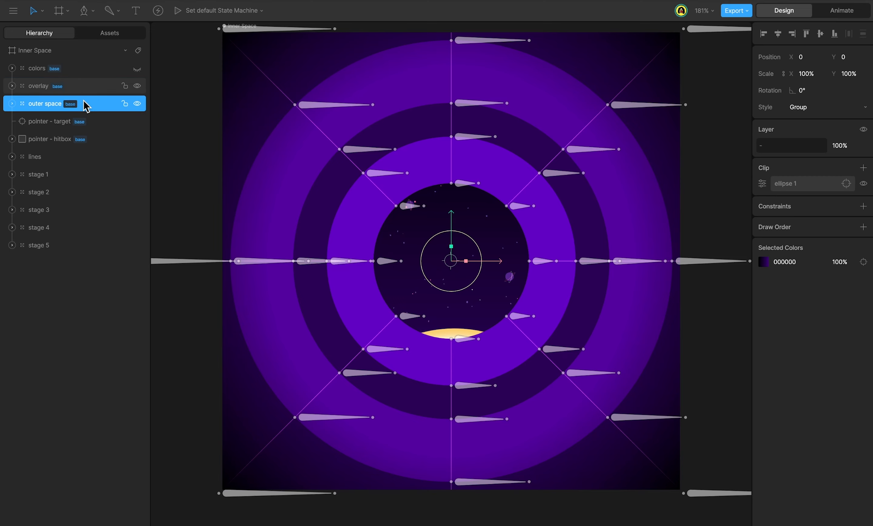
click(864, 206)
click(856, 260)
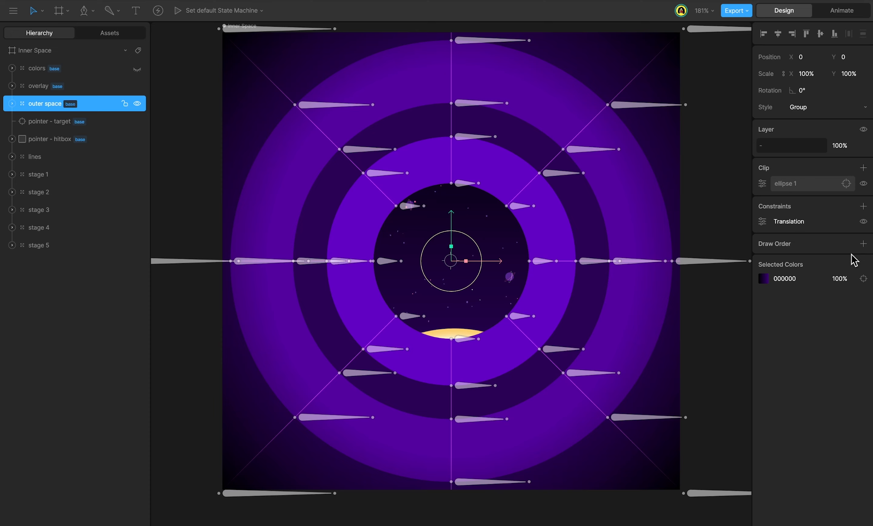
click(762, 222)
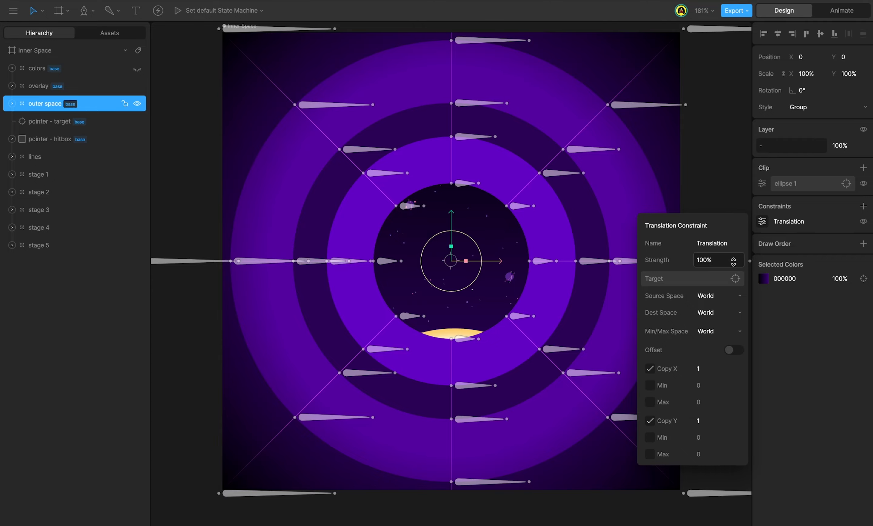
click(734, 262)
text(-60)
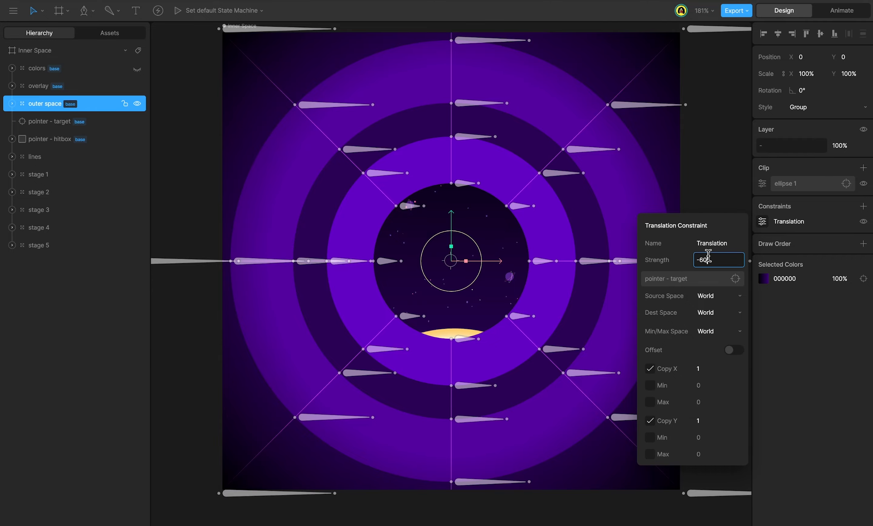
key(Return)
key(Tab)
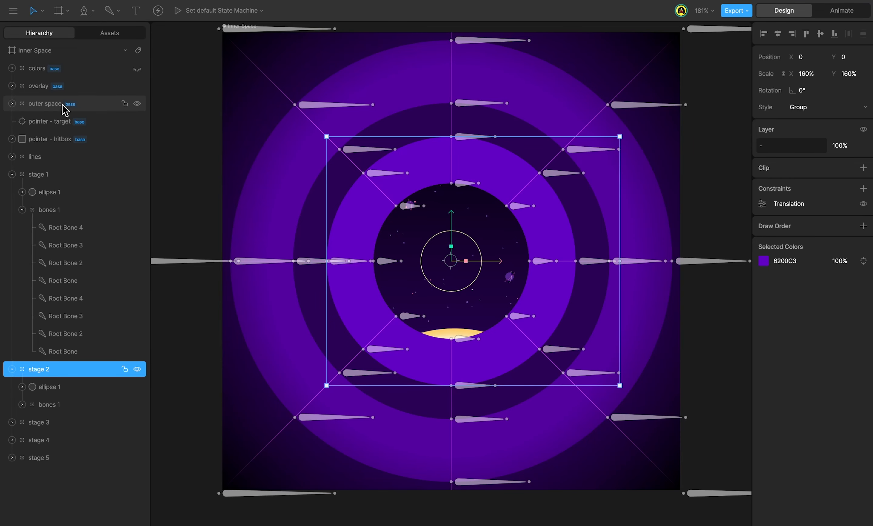
- Add a second clip to the outer space group using the ellipse inside stage 2 as the clipping source
click(65, 110)
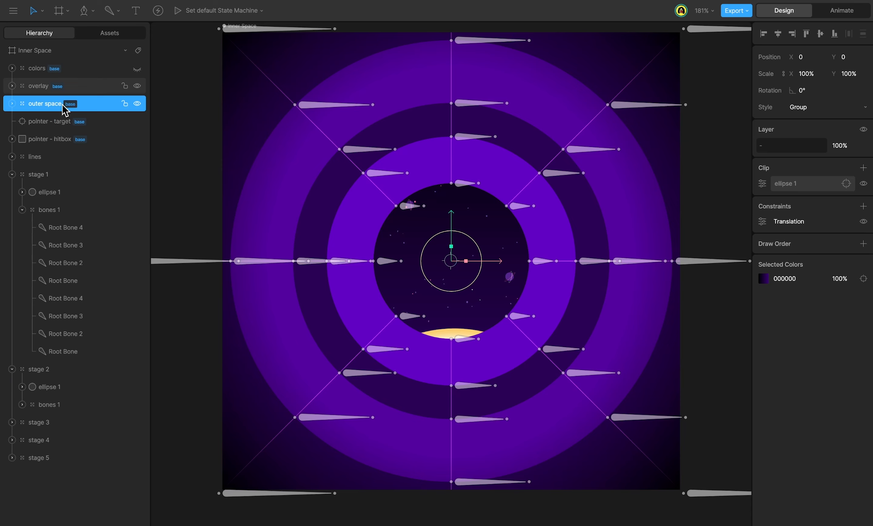
click(863, 168)
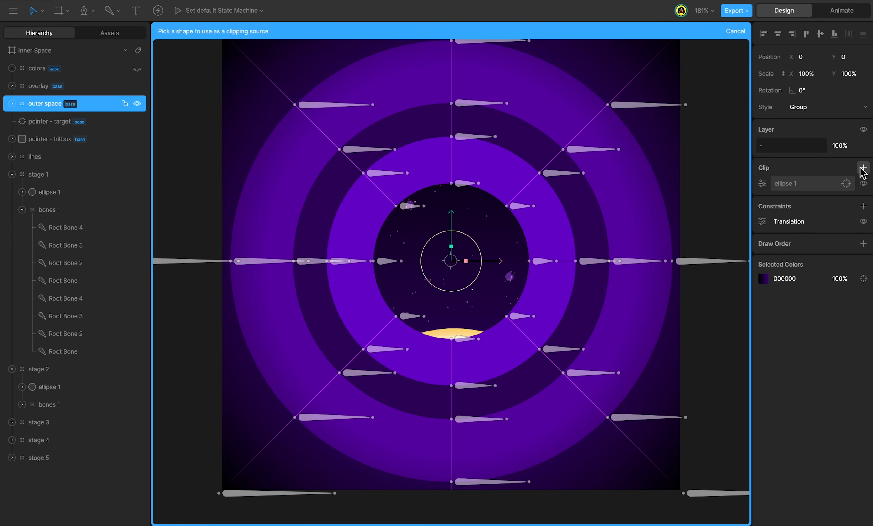
click(51, 390)
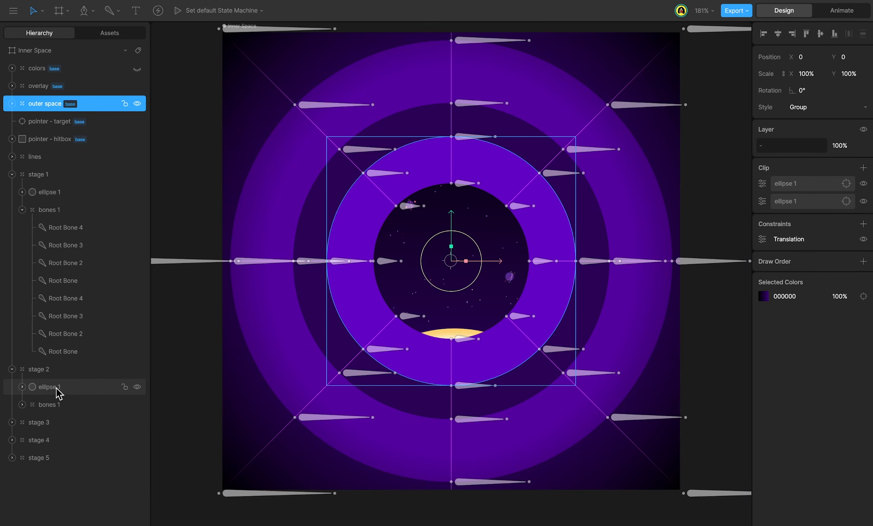
- Rename the ellipse inside stage 2 to ellipse 2 and preview the clipping in Animate mode
double_click(63, 386)
click(71, 404)
click(60, 389)
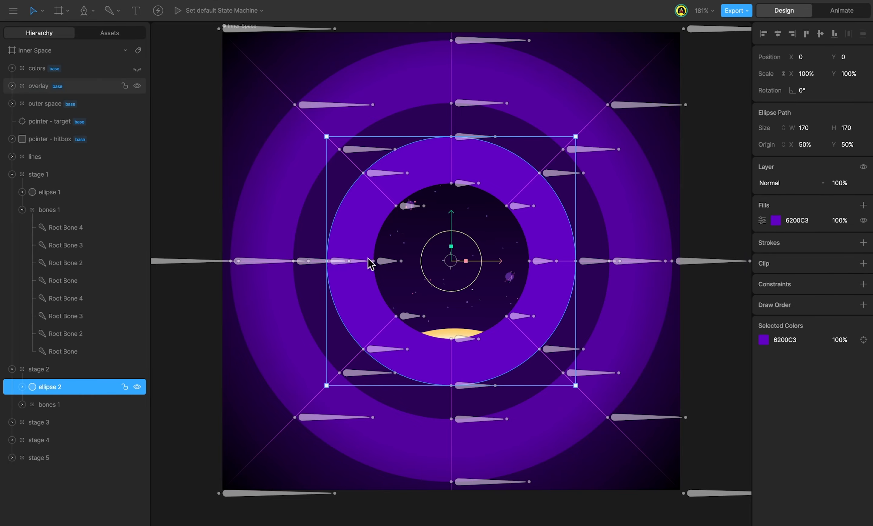
key(Tab)
key(space)
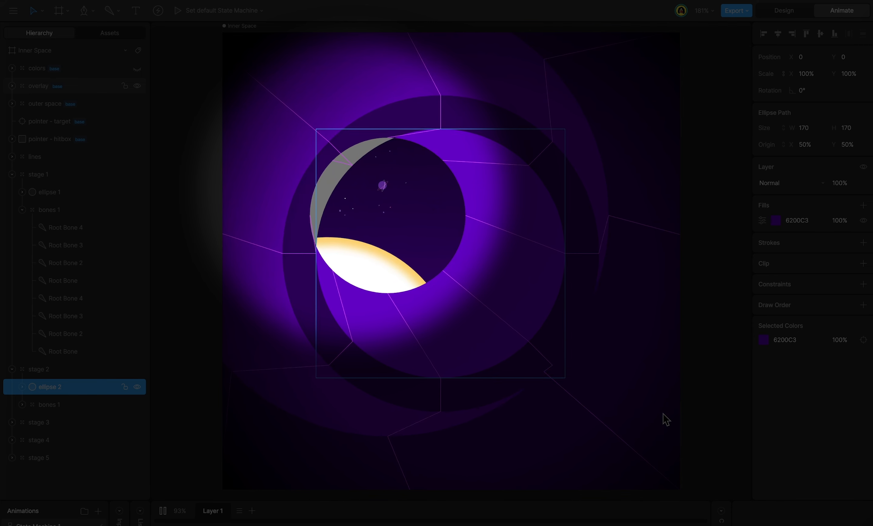
key(Tab)
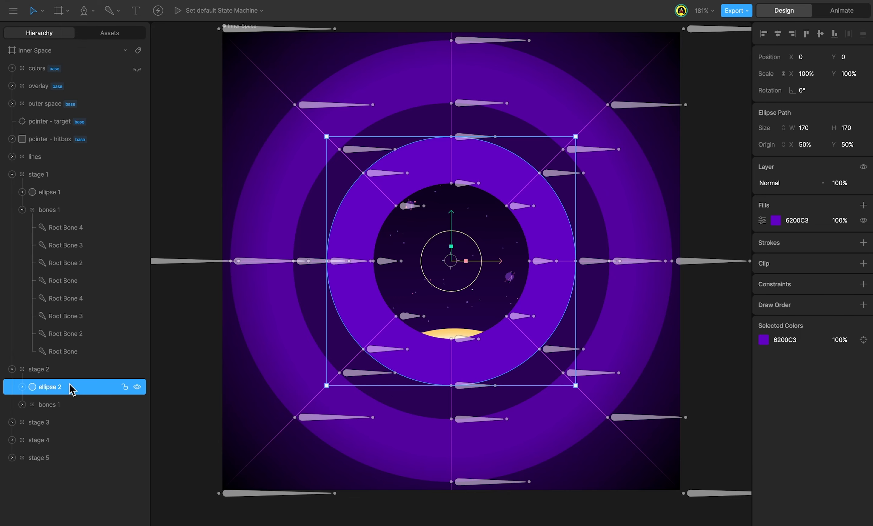
- Hide the 747474 fill of ellipse 1 in stage 1 and preview the interaction
click(68, 194)
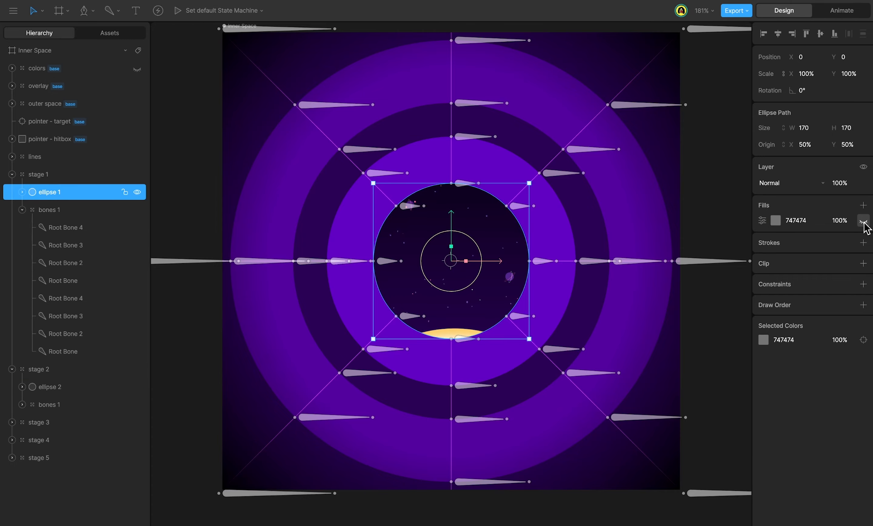
key(Tab)
key(space)
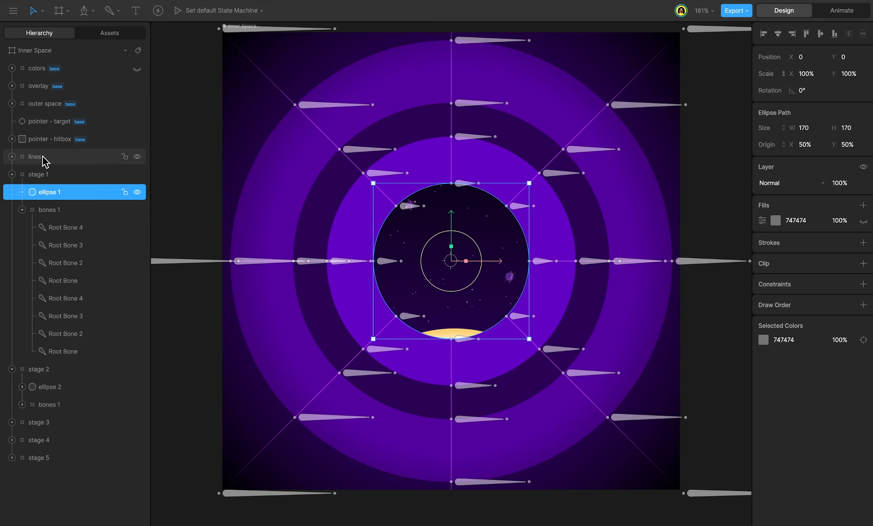
- Expand the lines group, rename it to lines 1 and duplicate it three times
click(42, 157)
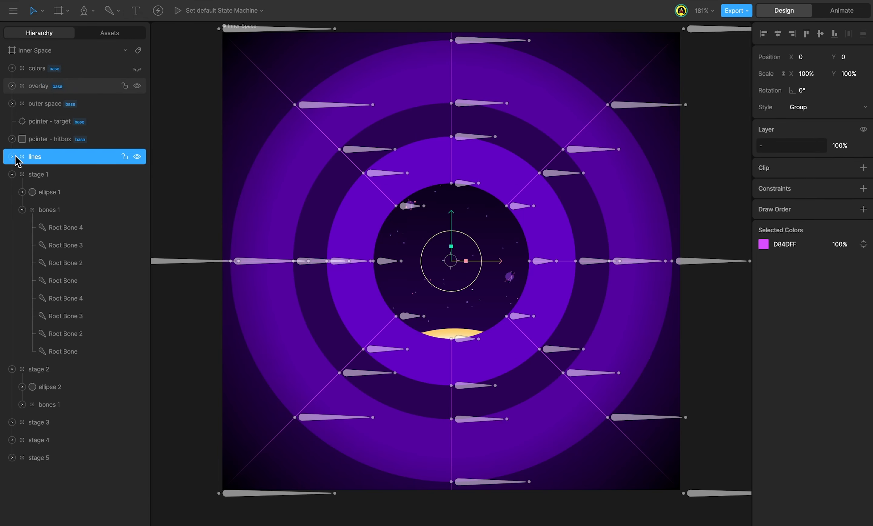
click(12, 156)
double_click(50, 157)
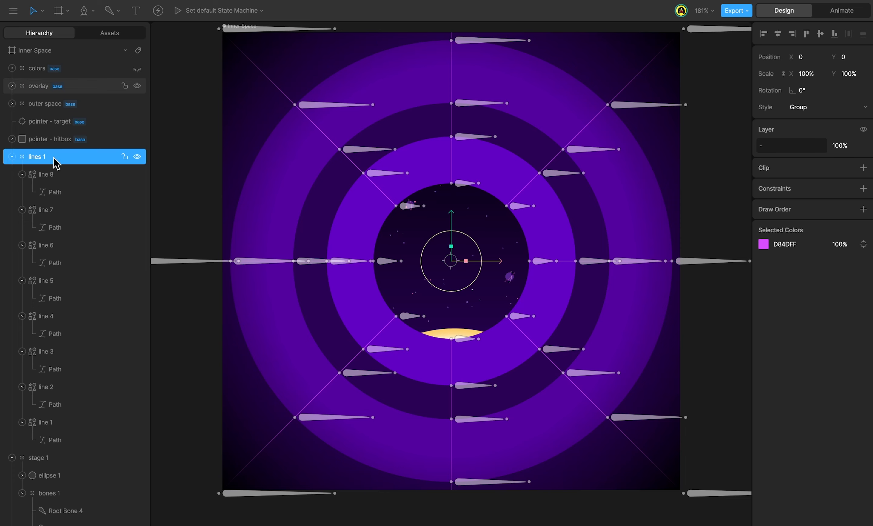
key(ctrl+d)
key(ctrl+d)
key(ctrl+d)
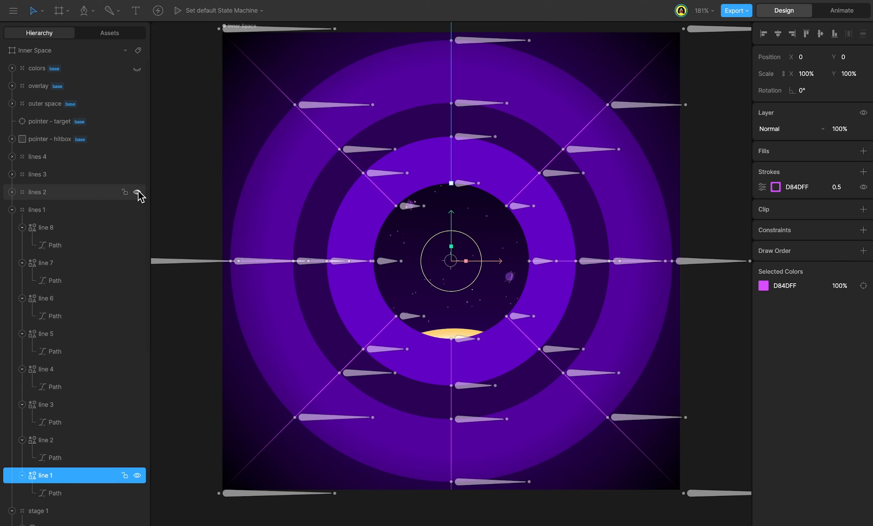
- Hide the lines 2, lines 3 and lines 4 groups
click(138, 192)
click(137, 175)
click(137, 158)
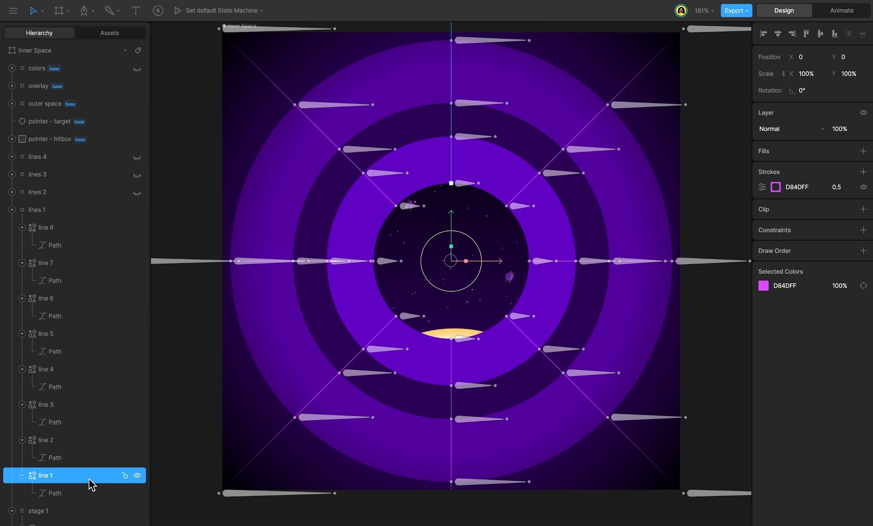
- Delete the three outer vertices of line 1's path in lines 1, keeping only the segment between stage 1 and stage 2
click(83, 494)
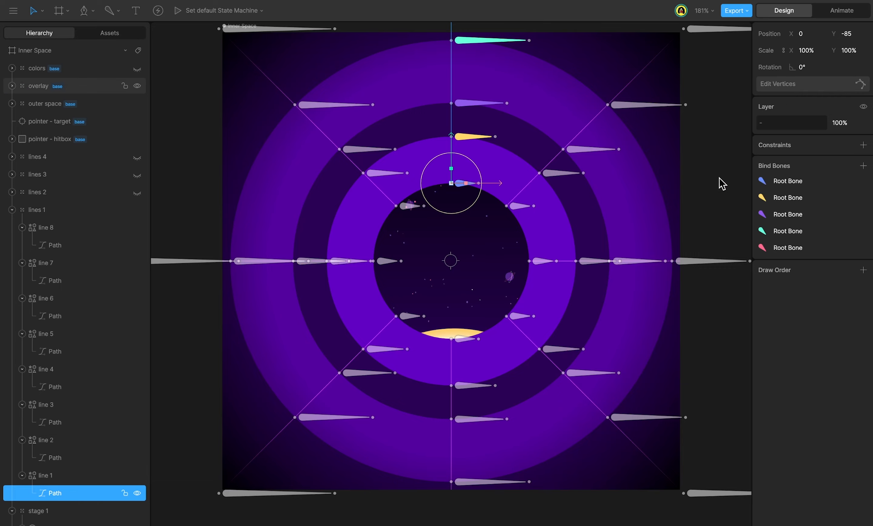
click(788, 86)
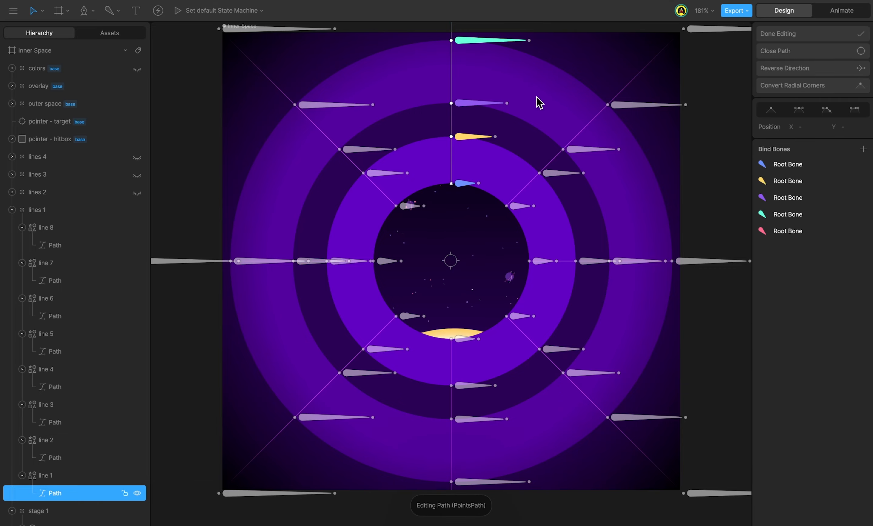
drag(539, 103, 526, 235)
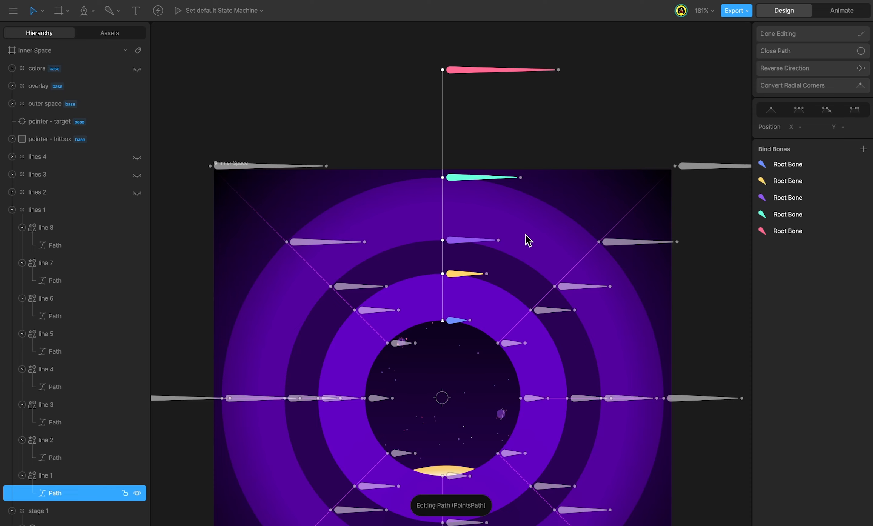
drag(499, 49, 376, 255)
key(Delete)
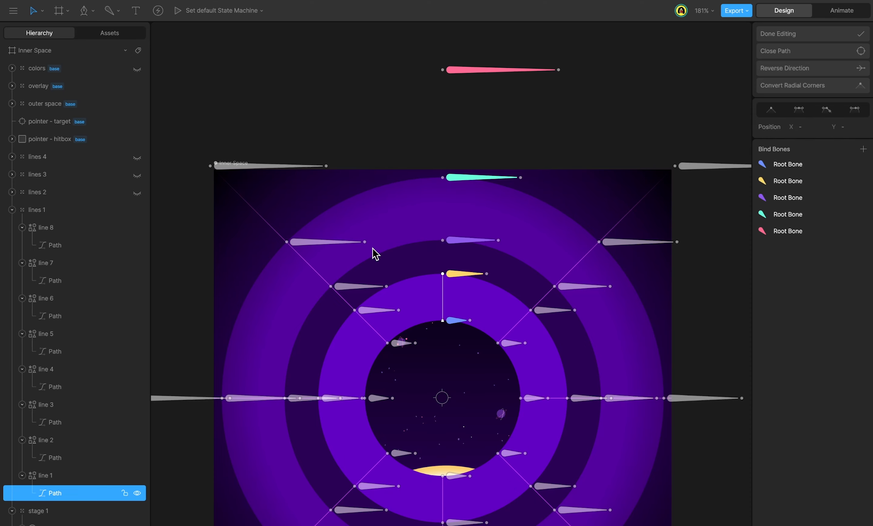
key(Escape)
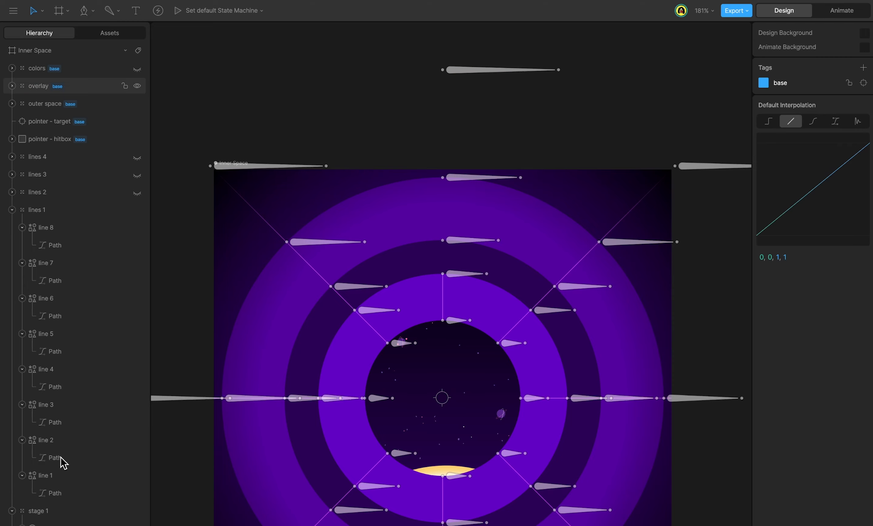
- Delete the three outer vertices from the paths of line 2 and line 3 in lines 1
click(61, 458)
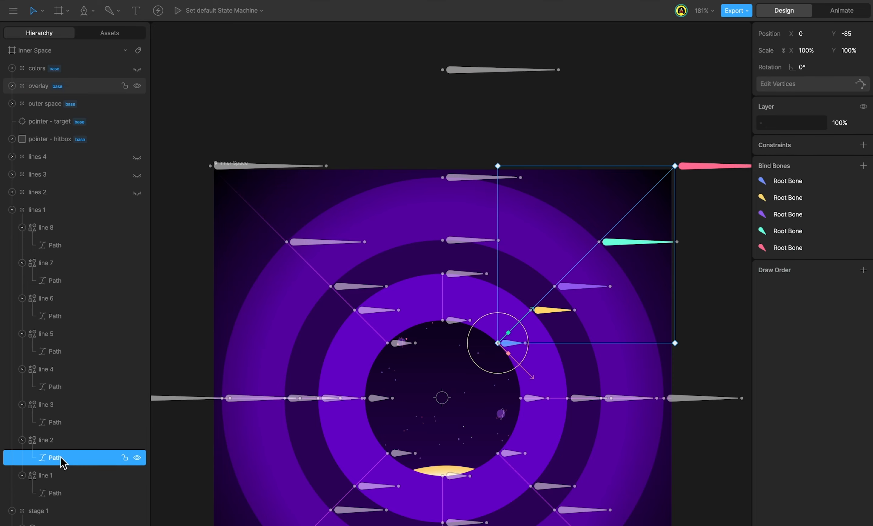
key(Return)
drag(702, 137, 534, 302)
key(Delete)
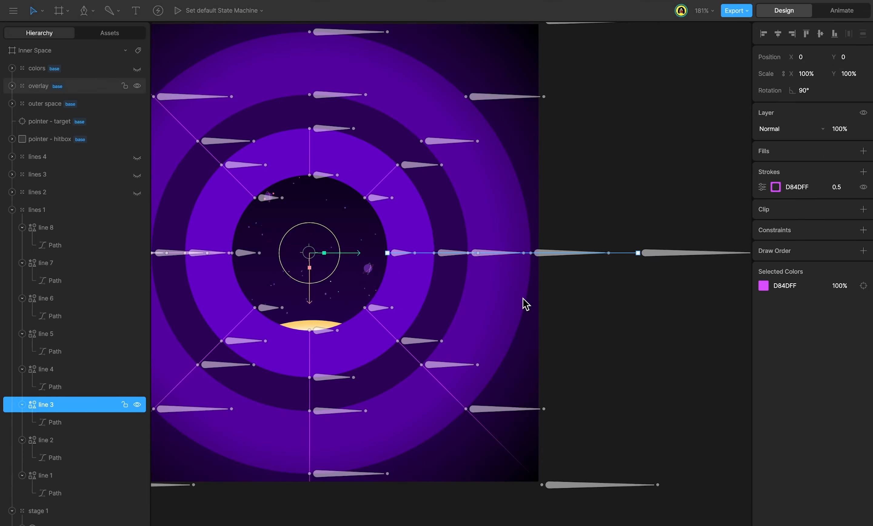
key(Return)
key(Return)
drag(698, 215, 464, 292)
key(Delete)
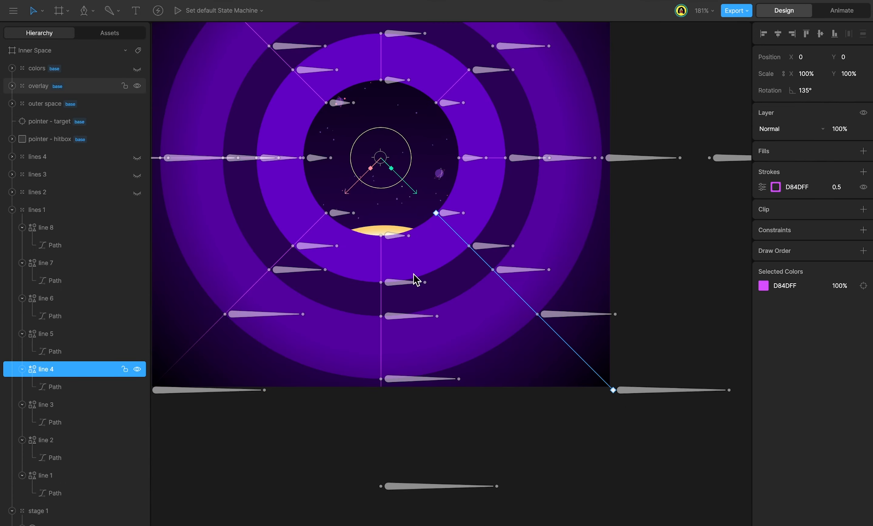
- Delete the three outer vertices from the paths of line 4 and line 5 in lines 1
key(Return)
key(Return)
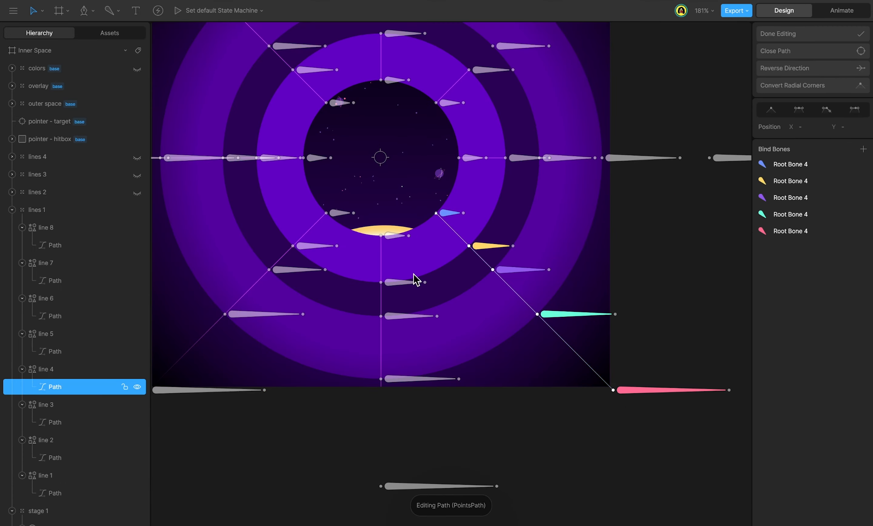
drag(724, 251, 485, 427)
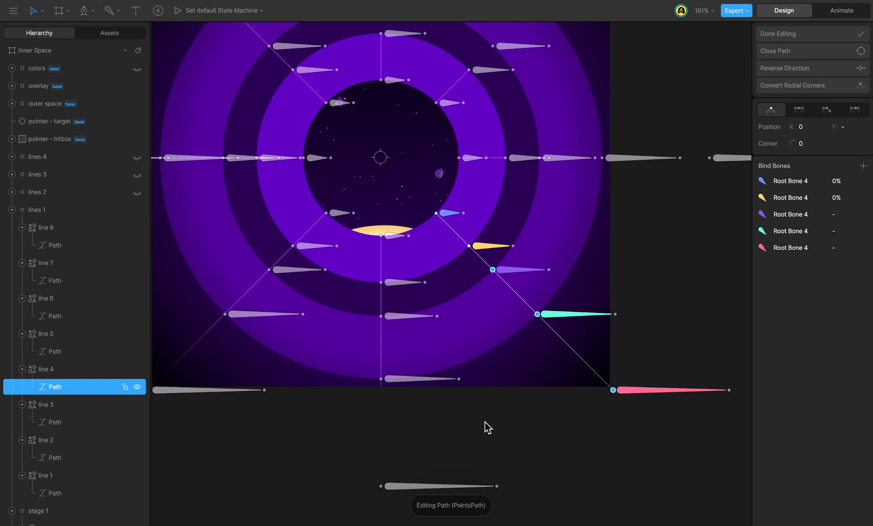
key(Delete)
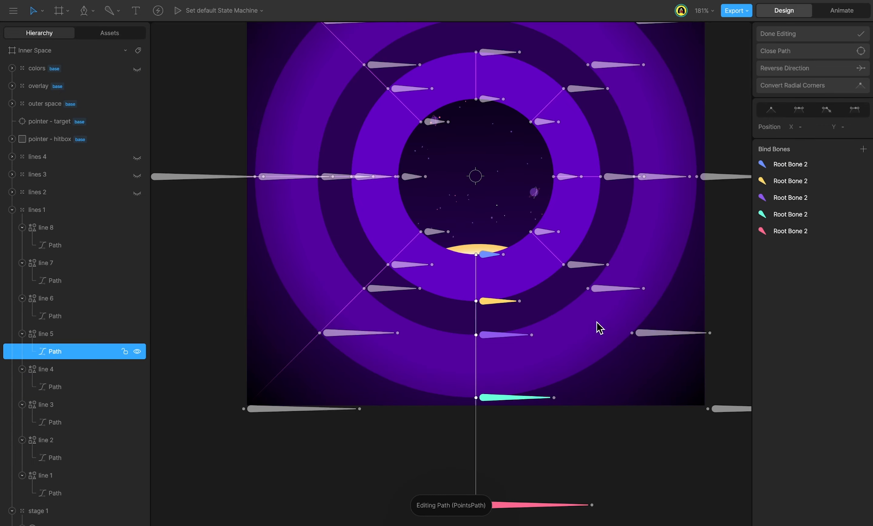
drag(595, 321, 391, 521)
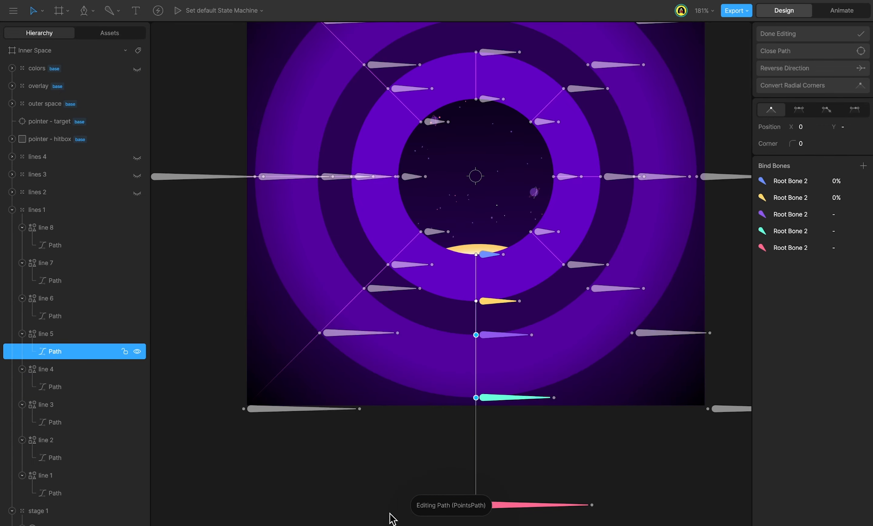
key(Delete)
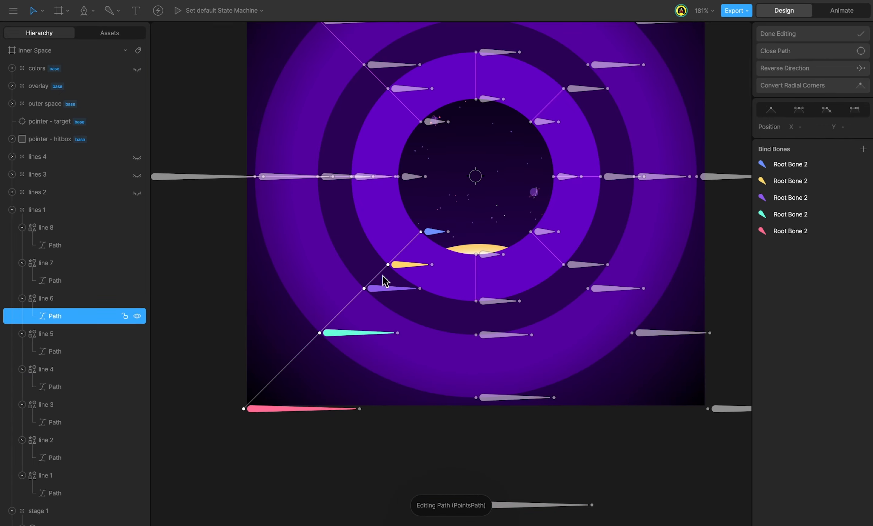
- Delete the three outer vertices from the paths of line 6, line 7 and line 8 in lines 1
drag(384, 275, 186, 454)
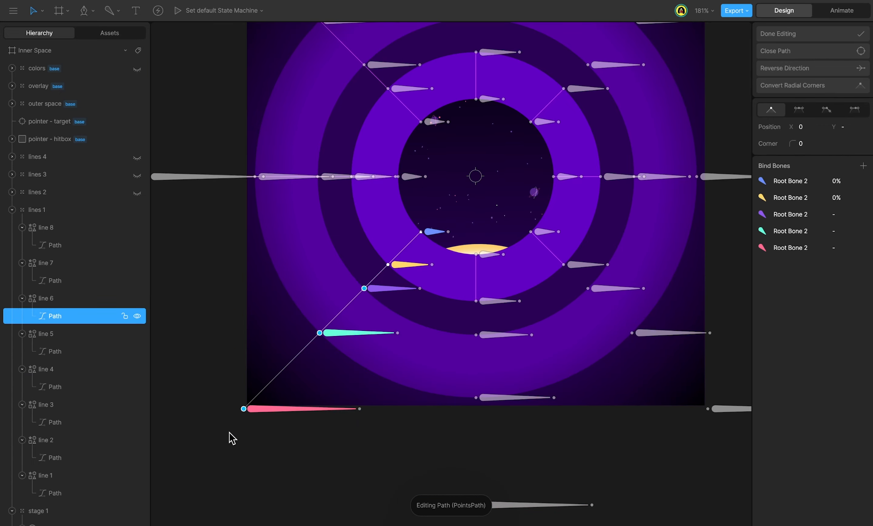
key(Delete)
drag(443, 237, 185, 312)
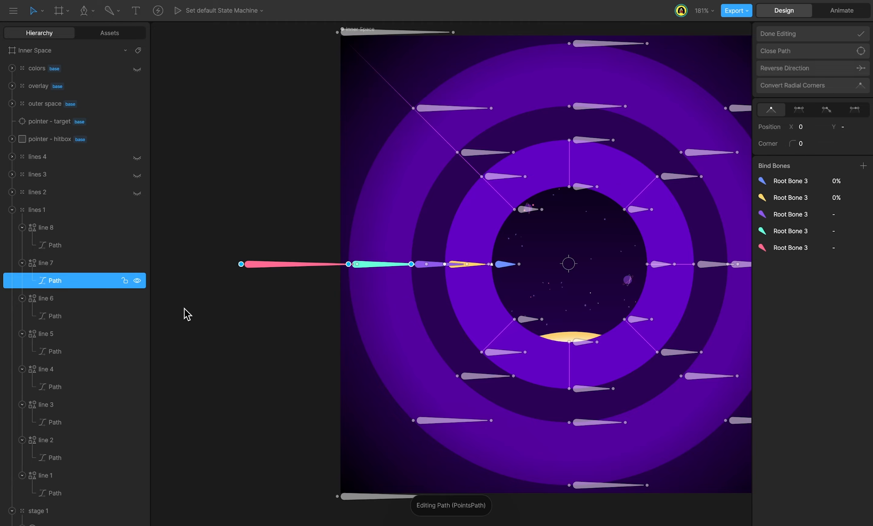
key(Delete)
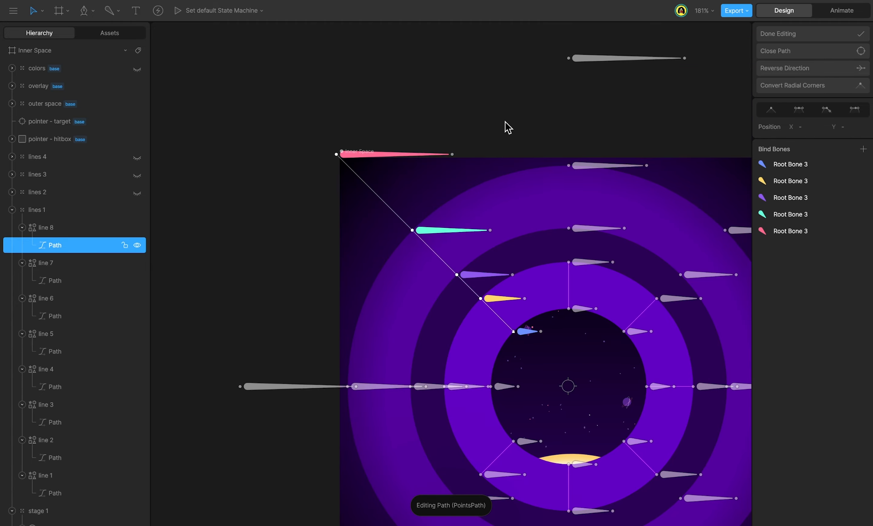
drag(507, 122, 283, 286)
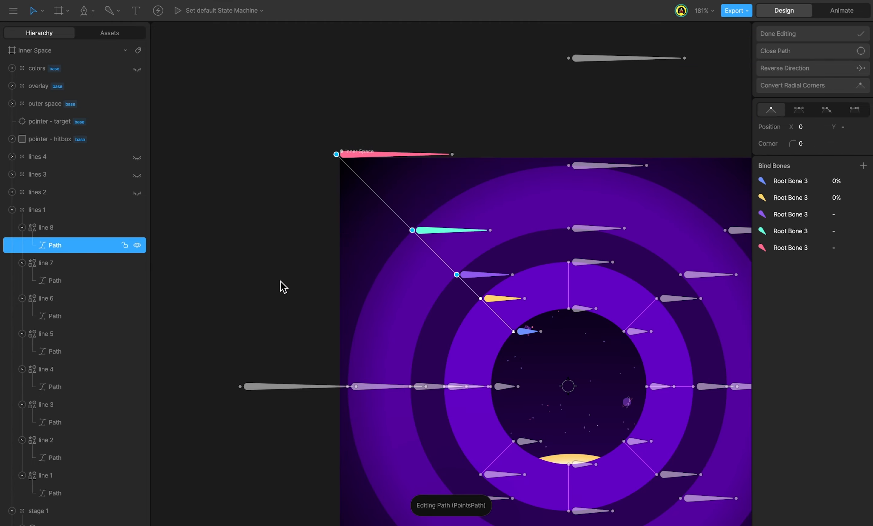
key(Delete)
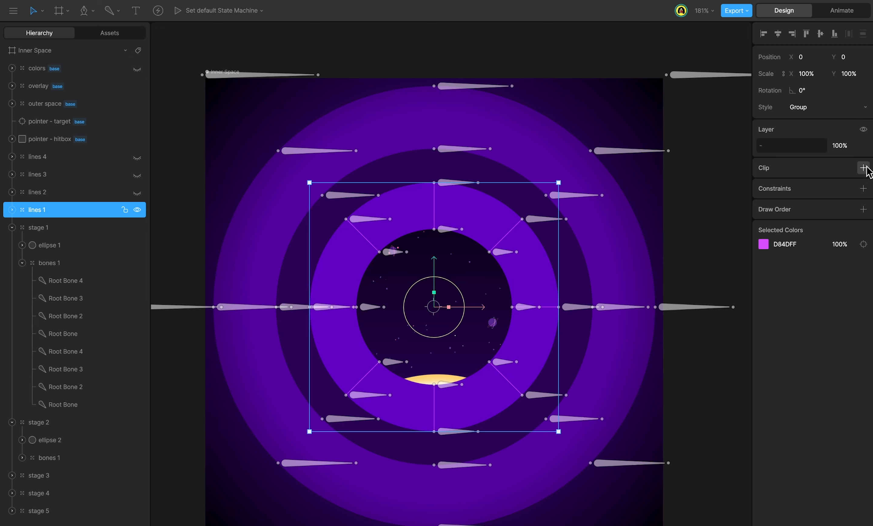
- Clip the lines 1 group with ellipse 2 as the clipping source and preview it in Animate mode
click(864, 167)
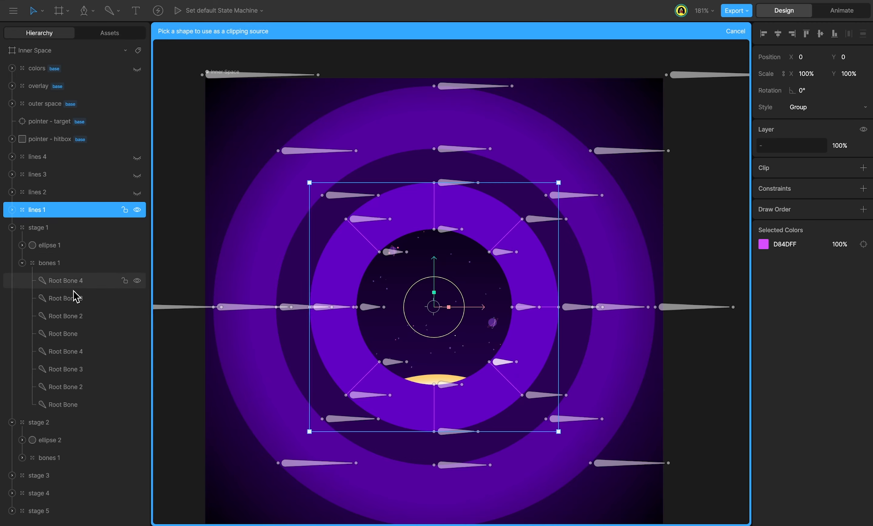
click(79, 445)
key(Tab)
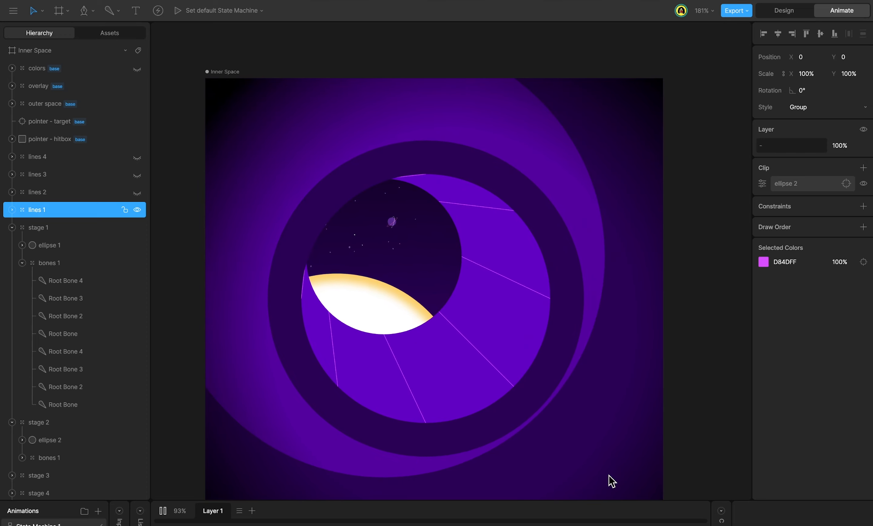
key(Tab)
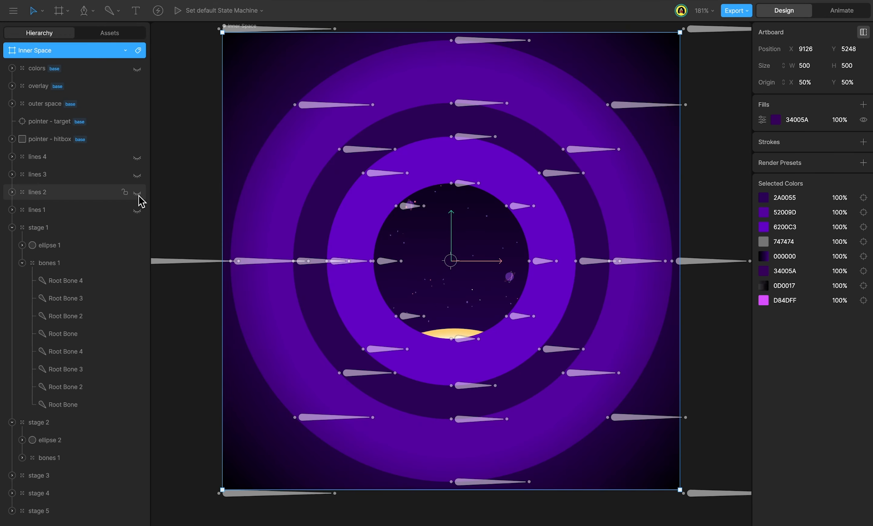
- Show the lines 2 group and trim its line 1 path to the segment between stage 2 and stage 3
click(137, 193)
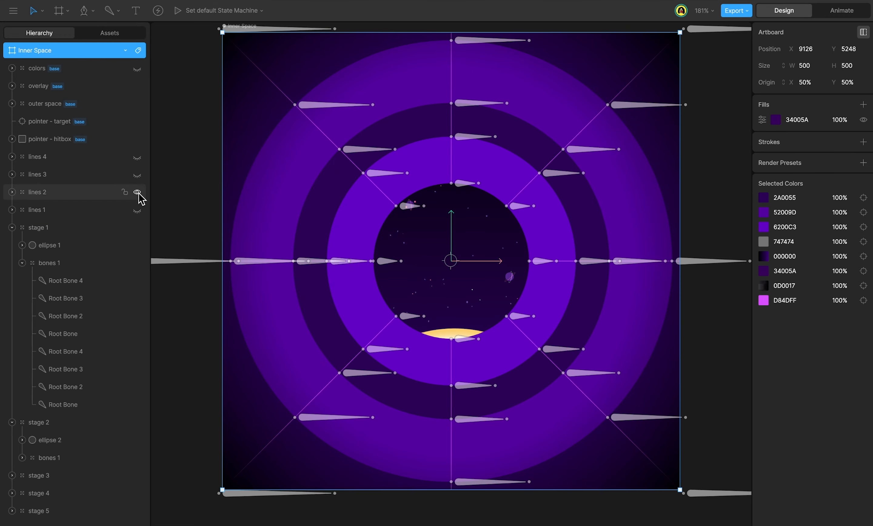
click(12, 192)
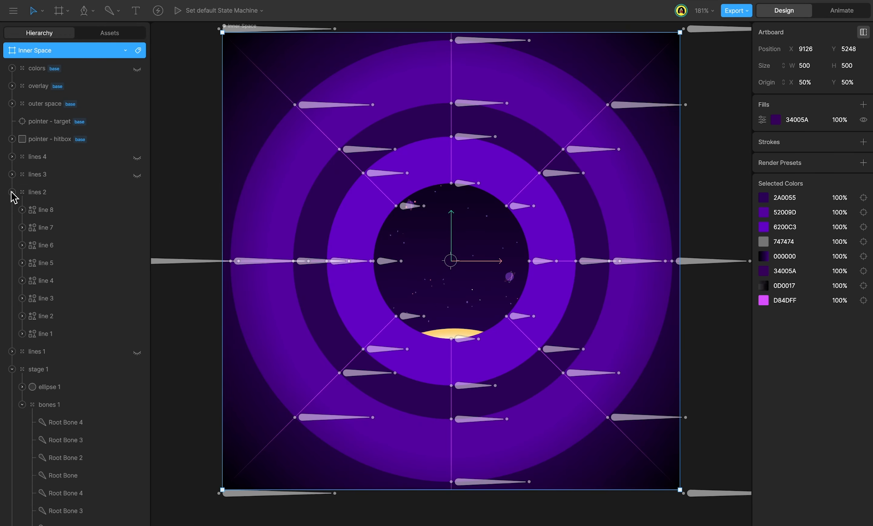
click(49, 334)
scroll(436, 177, up, 5)
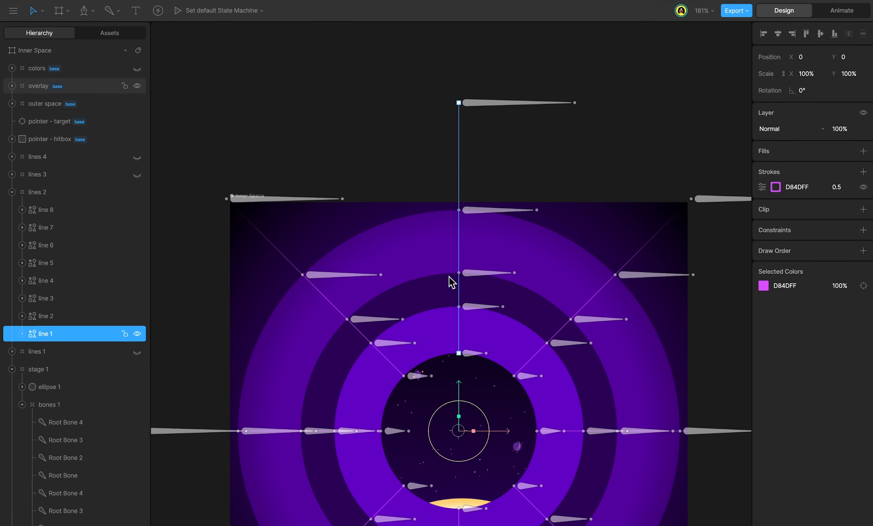
key(Return)
key(Return)
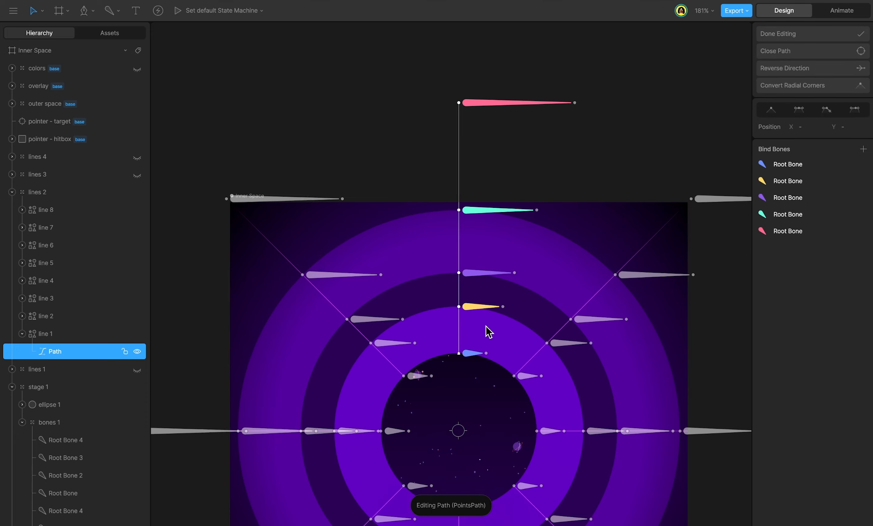
drag(564, 74, 429, 243)
key(Delete)
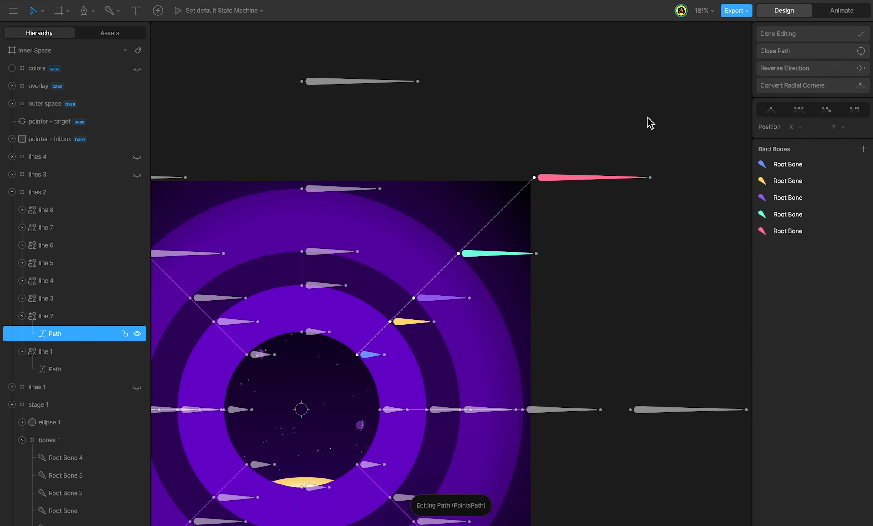
- Trim the line 2 and line 3 paths in lines 2 by removing their two outermost vertices and the innermost one
drag(647, 118, 437, 269)
key(Delete)
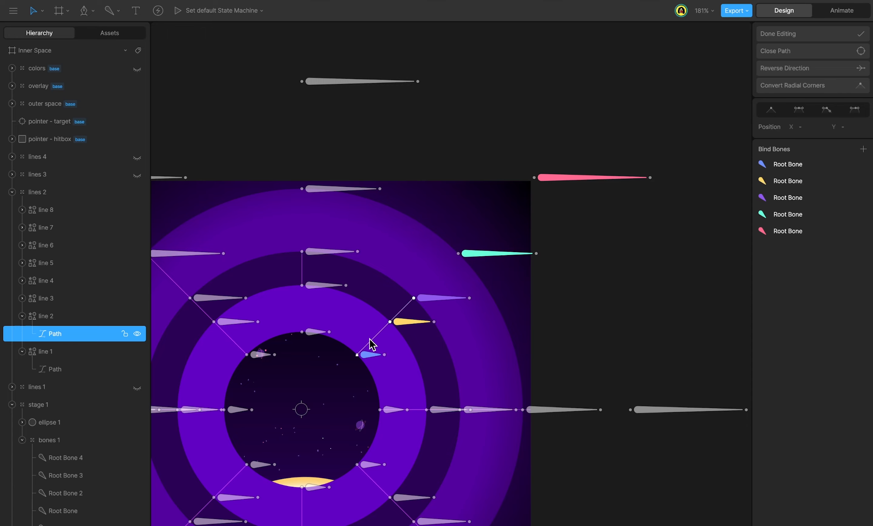
drag(369, 338, 330, 394)
key(Delete)
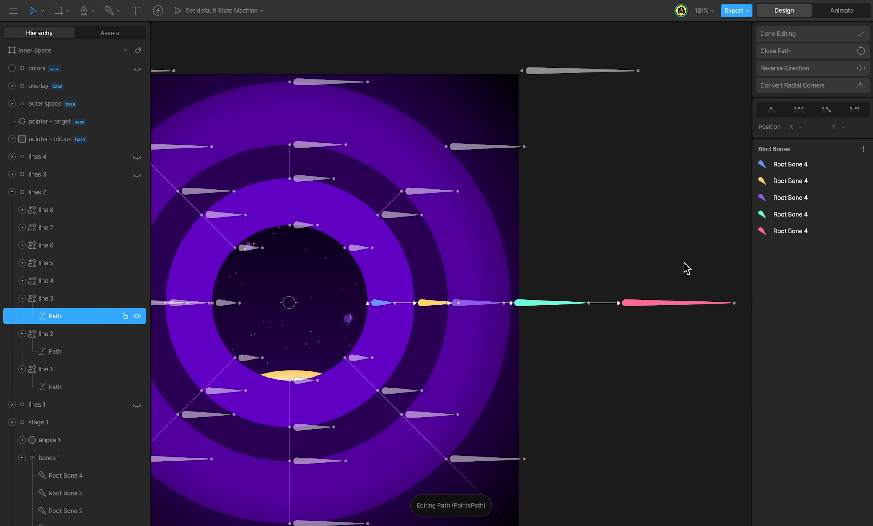
drag(685, 263, 528, 339)
key(Delete)
drag(419, 250, 319, 336)
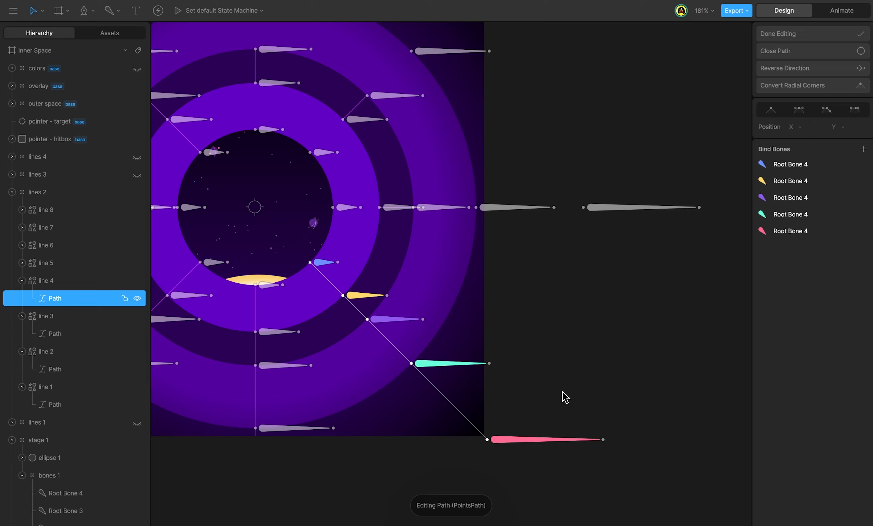
- Trim the line 4 path in lines 2 to the segment between stage 2 and stage 3
drag(565, 397, 434, 506)
key(Delete)
drag(448, 350, 390, 392)
key(Delete)
drag(366, 271, 286, 287)
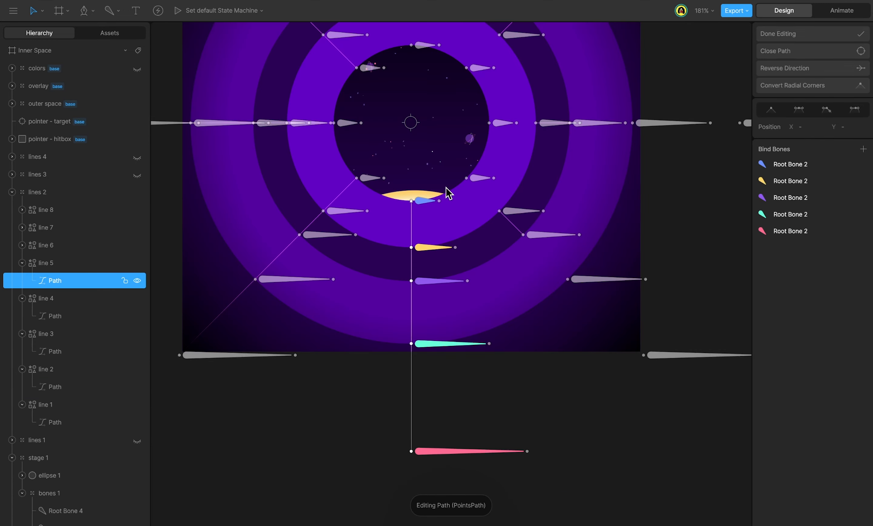
- Trim the line 5 and line 6 paths in lines 2 to the segment between stage 2 and stage 3
drag(452, 185, 391, 223)
key(Delete)
drag(461, 309, 349, 461)
key(Delete)
drag(536, 214, 425, 261)
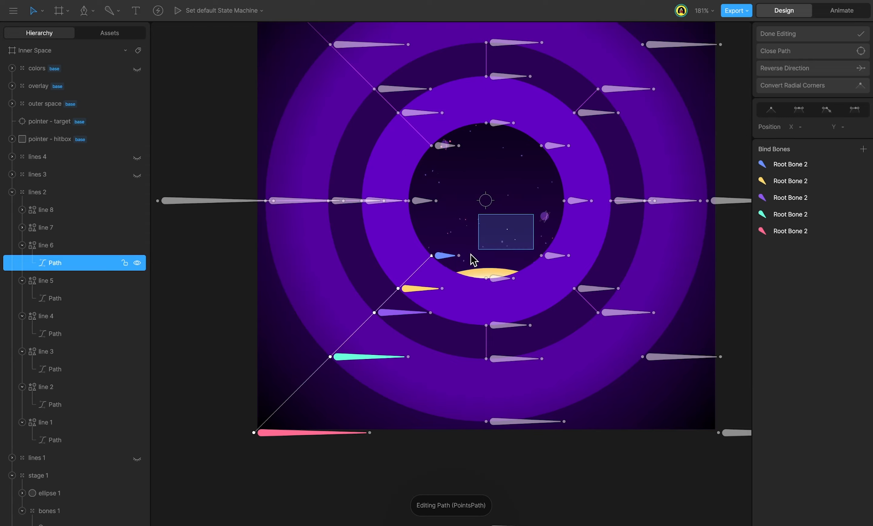
key(Delete)
drag(380, 333, 202, 461)
key(Delete)
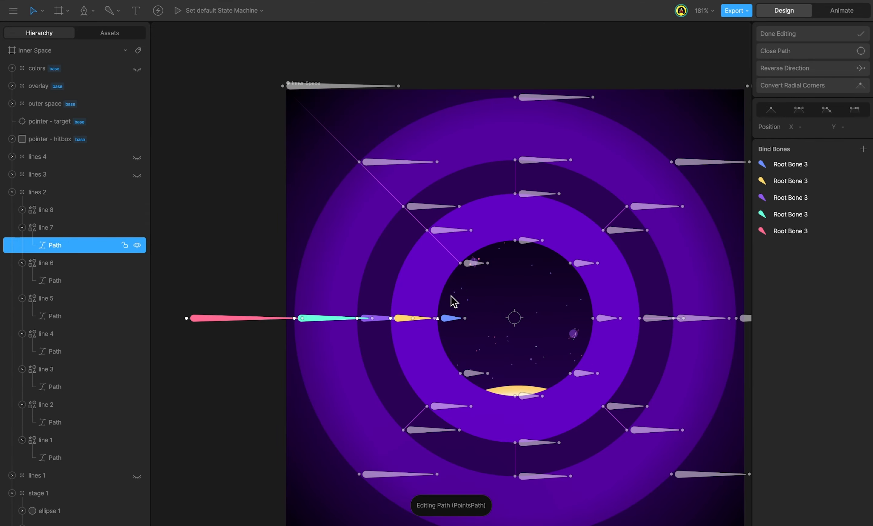
- Trim the line 7 and line 8 paths in lines 2 to the segment between stage 2 and stage 3
drag(452, 299, 425, 344)
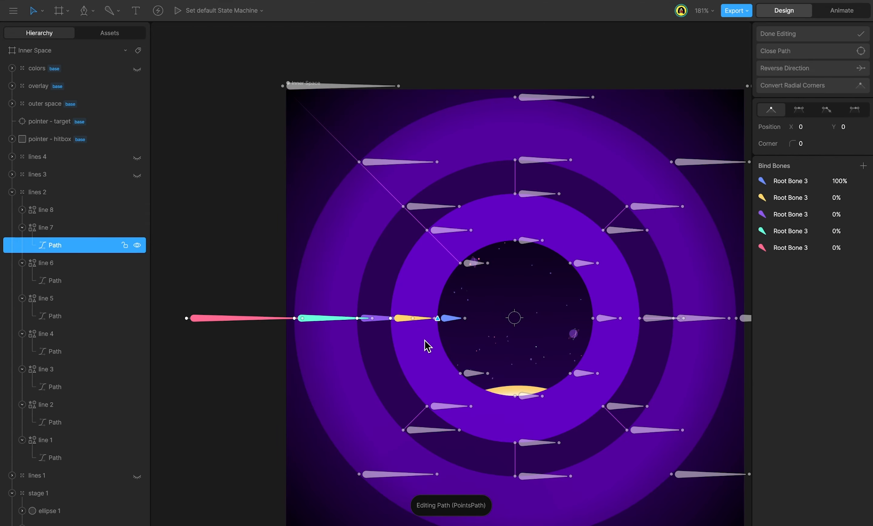
key(Delete)
drag(340, 283, 164, 366)
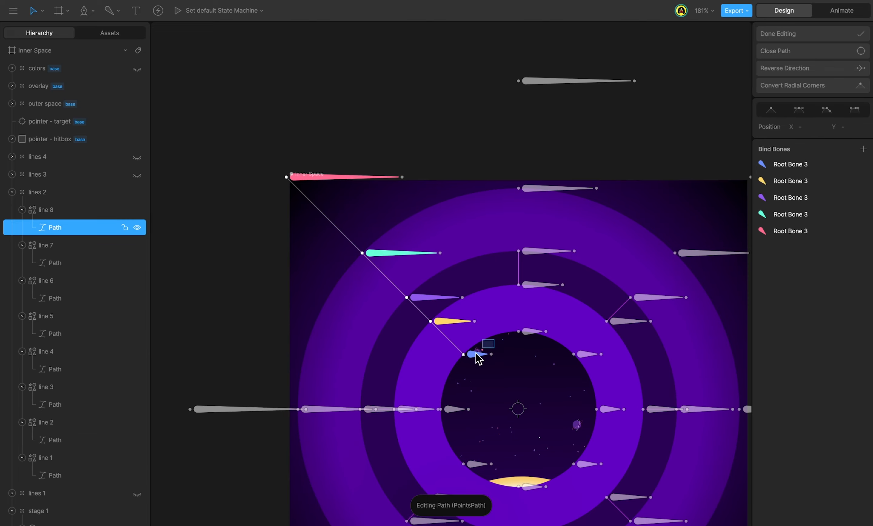
drag(479, 359, 442, 384)
key(Delete)
drag(391, 133, 247, 273)
key(Delete)
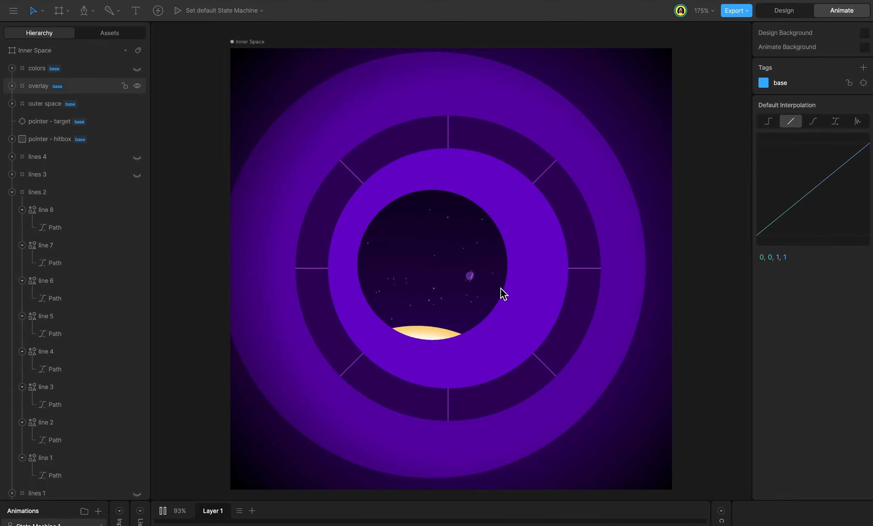
- Return to Design mode, hide the lines 2 group and show the lines 3 group
key(Tab)
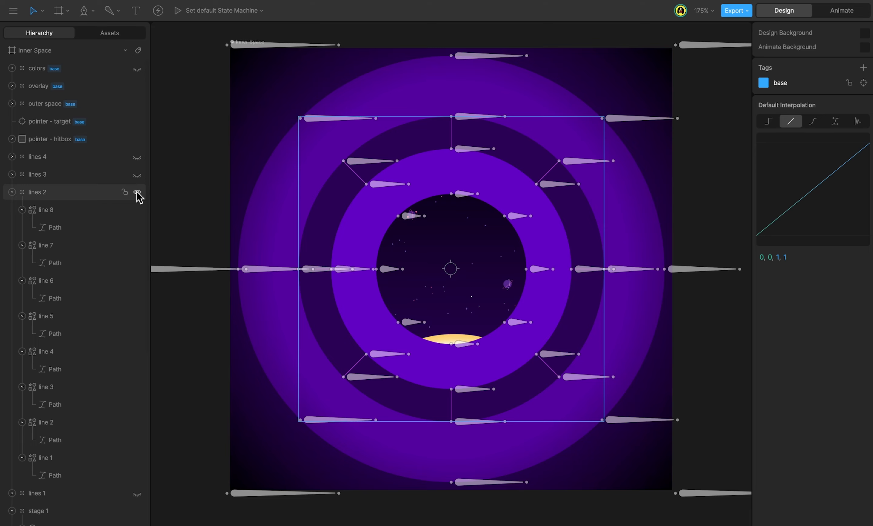
click(137, 192)
click(137, 175)
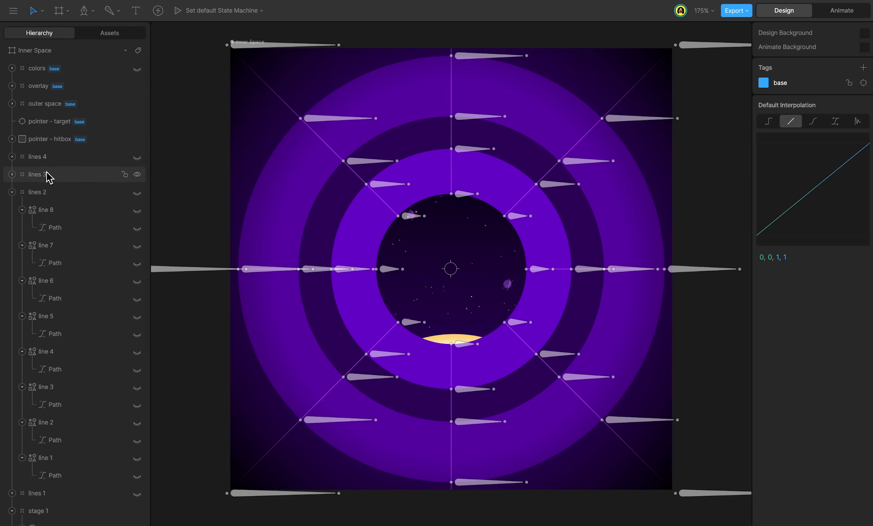
- Trim the line 1 path in lines 3 to the segment between stage 3 and stage 4
click(12, 175)
click(58, 314)
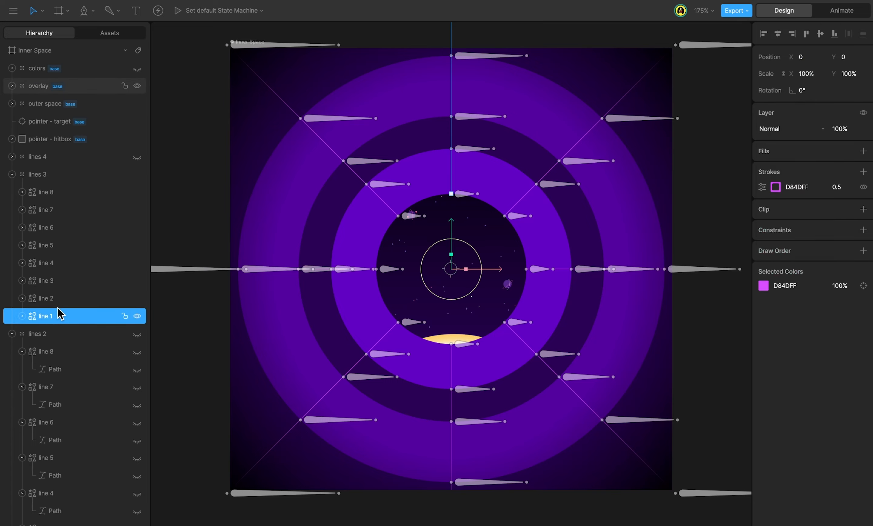
scroll(467, 258, up, 5)
double_click(468, 257)
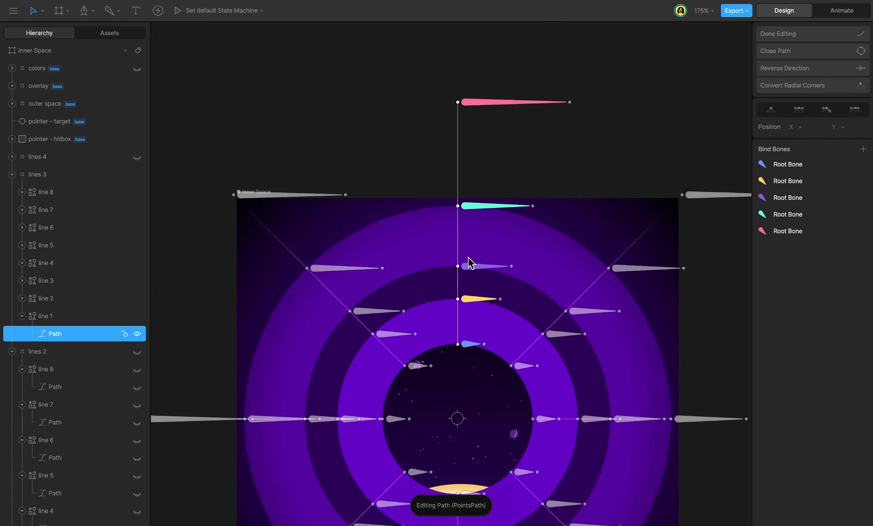
drag(490, 292, 411, 372)
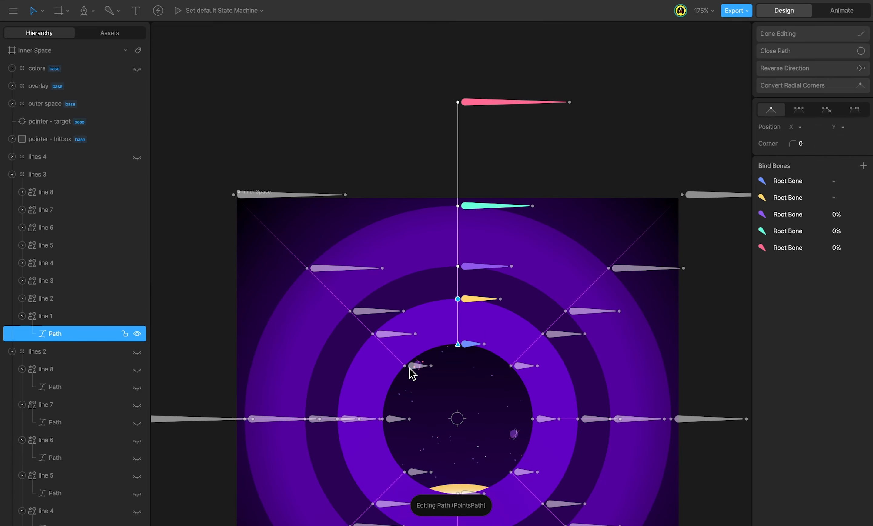
click(459, 360)
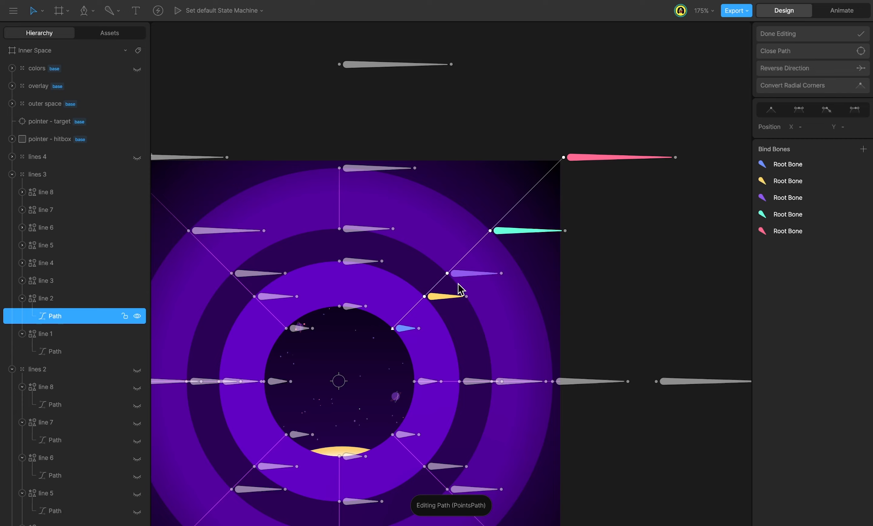
- Trim the line 2 and line 3 paths in lines 3 by removing their two innermost vertices and the outermost one
drag(459, 284, 422, 323)
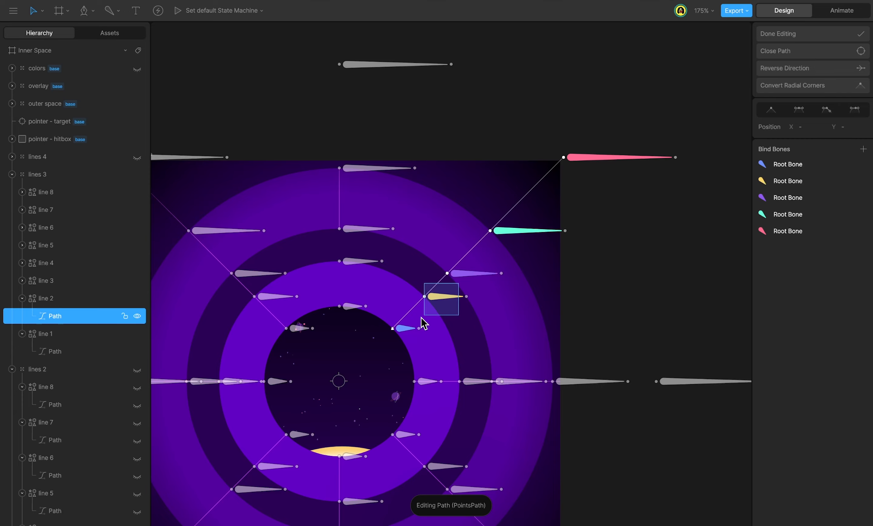
drag(659, 129, 539, 188)
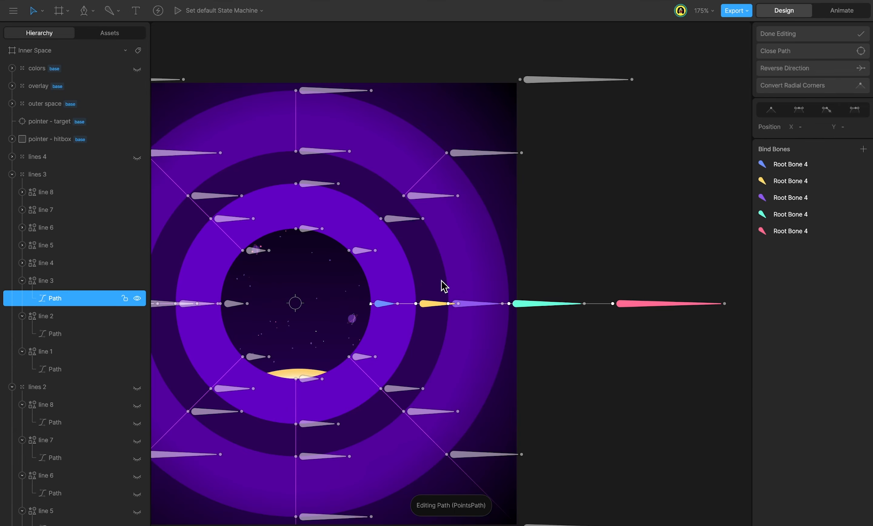
drag(440, 289, 351, 344)
click(416, 341)
drag(673, 270, 547, 359)
click(546, 359)
- Trim the line 4 and line 5 paths in lines 3 to the segment between stage 3 and stage 4
drag(437, 262, 364, 298)
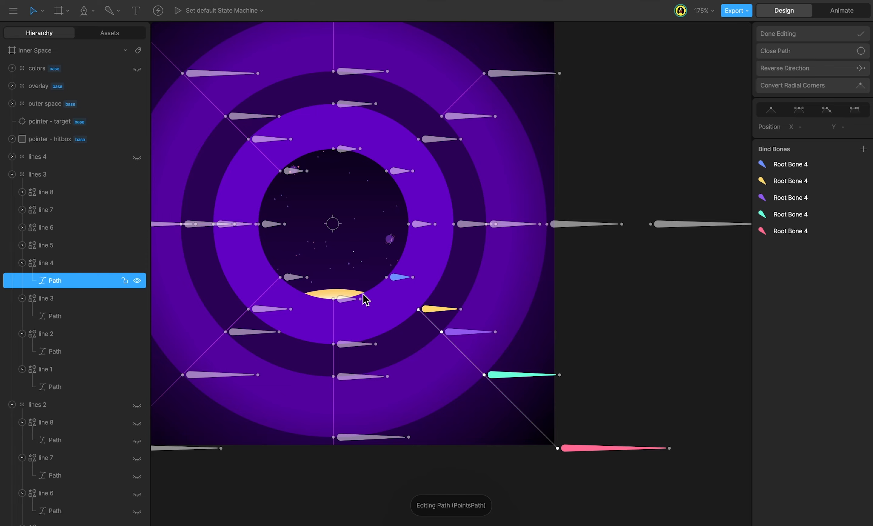
drag(698, 390, 484, 490)
click(483, 490)
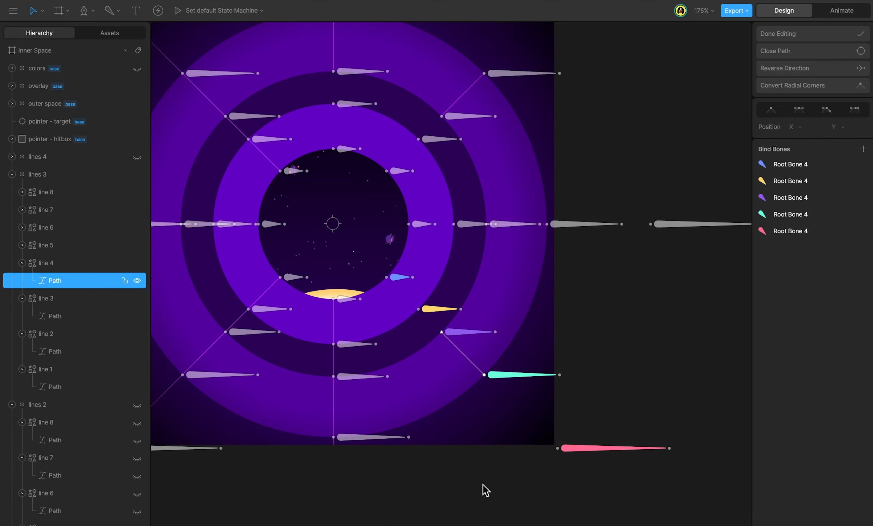
drag(475, 198, 429, 244)
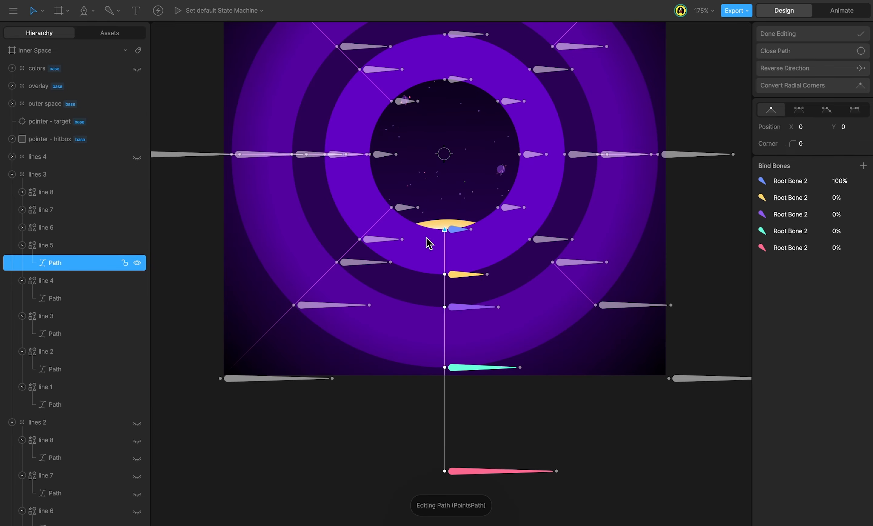
key(Delete)
drag(486, 258, 430, 291)
key(Delete)
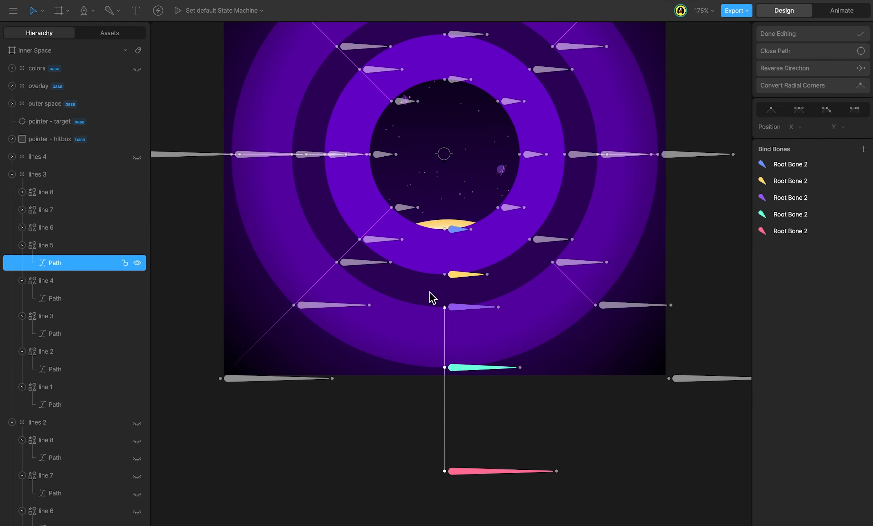
drag(496, 415, 443, 475)
key(Delete)
- Trim the line 6 path in lines 3 to the segment between stage 3 and stage 4
drag(447, 167, 347, 242)
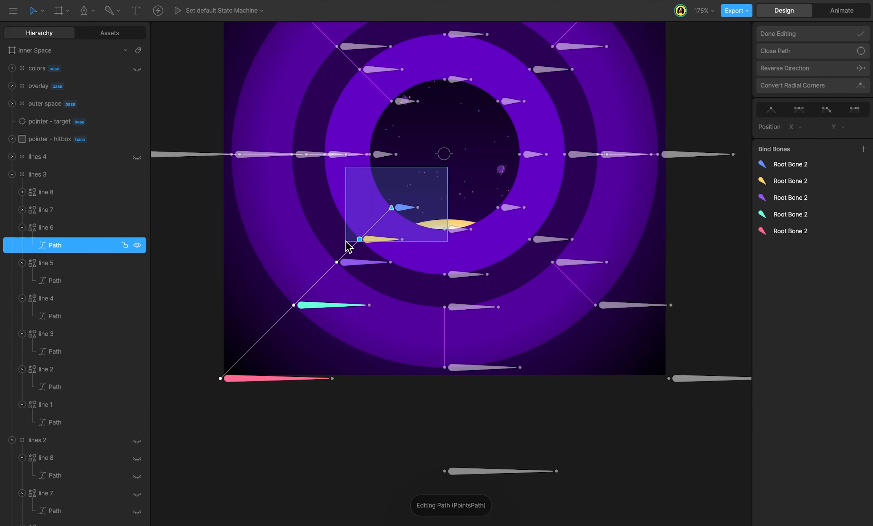
key(Delete)
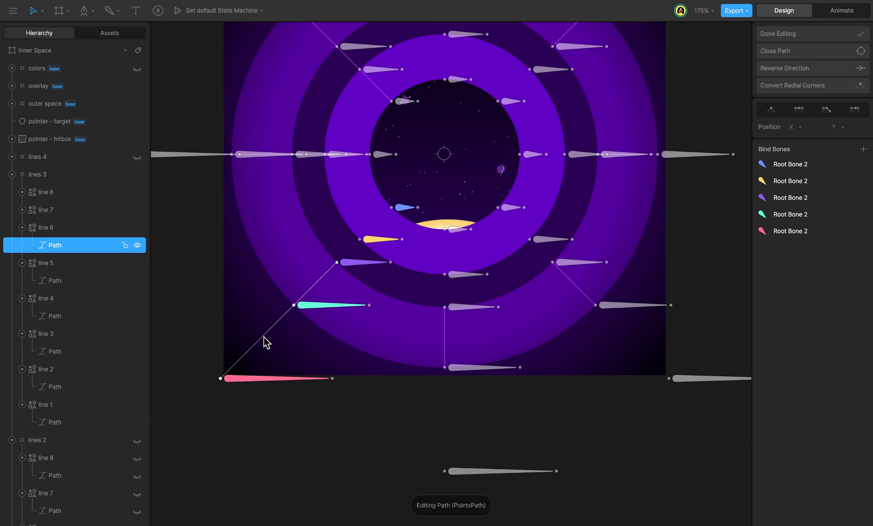
drag(267, 343, 186, 403)
key(Delete)
- Trim the line 7 and line 8 paths in lines 3 to the segment between stage 3 and stage 4
drag(565, 277, 454, 319)
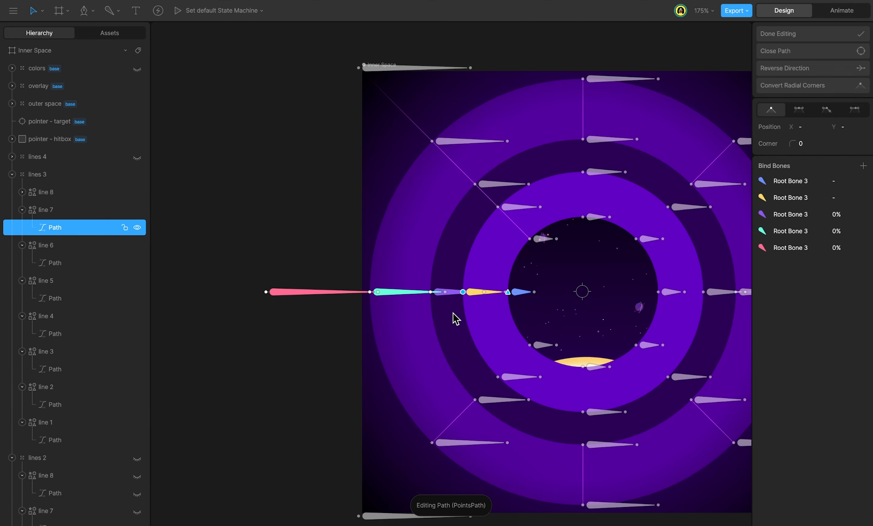
key(Delete)
drag(359, 251, 231, 298)
key(Delete)
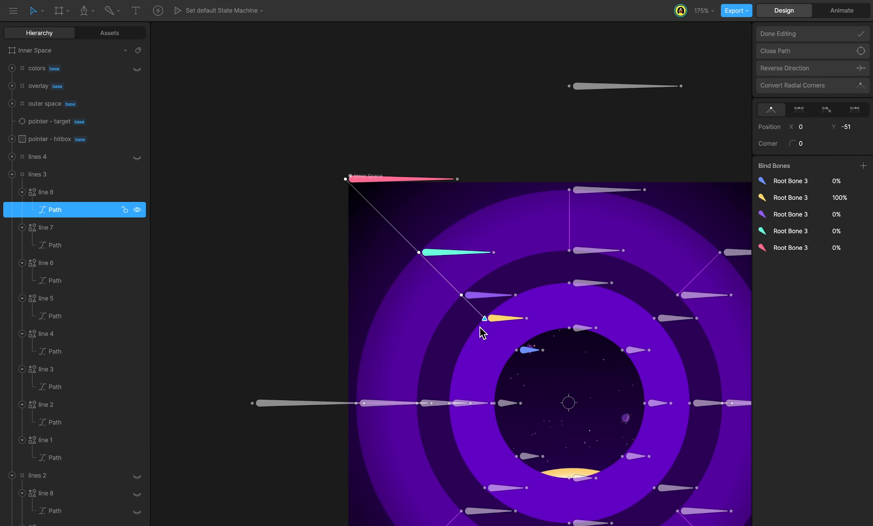
key(Delete)
click(345, 178)
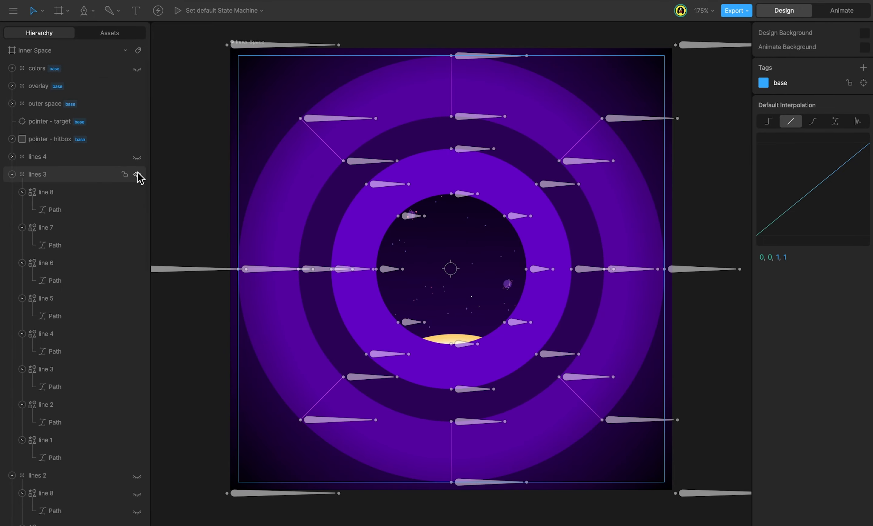
- Hide the lines 3 group, show and expand lines 4, and collapse the lines 3 and lines 2 groups
click(137, 174)
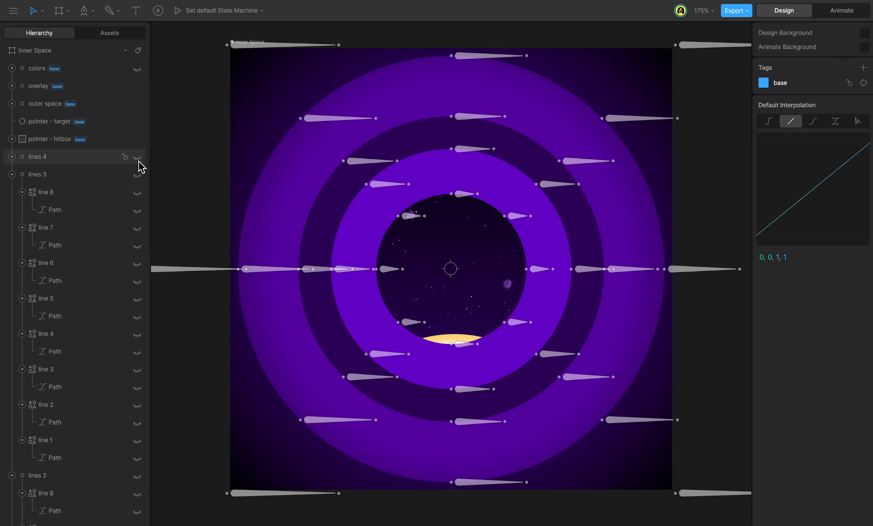
click(137, 158)
click(11, 156)
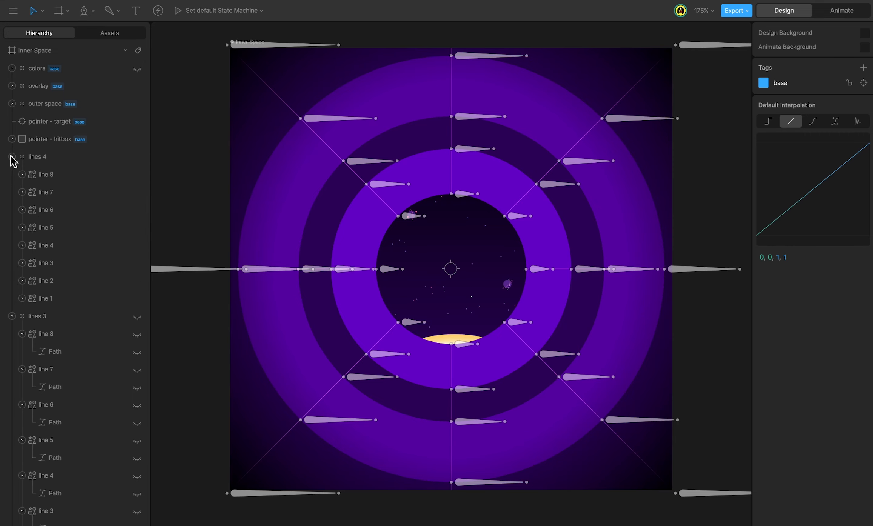
click(13, 316)
click(12, 334)
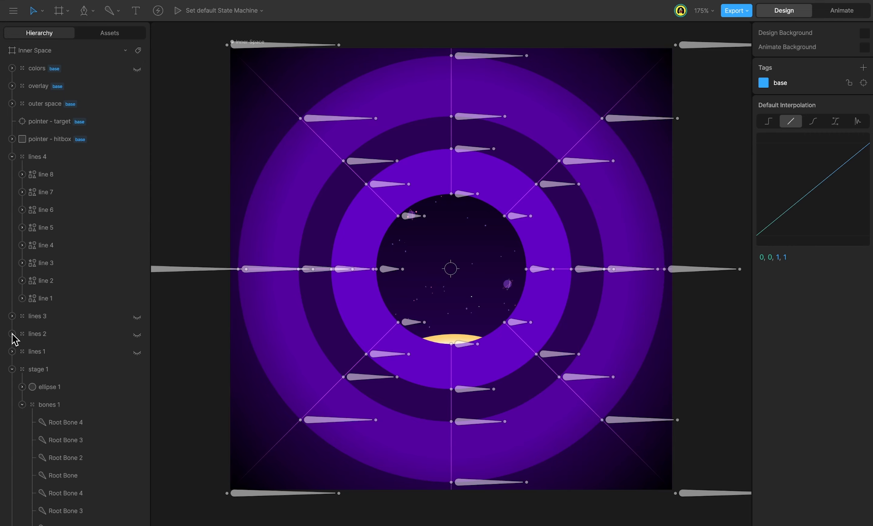
- Trim the line 1 and line 2 paths in lines 4 to the outermost segment between stage 4 and stage 5
click(45, 298)
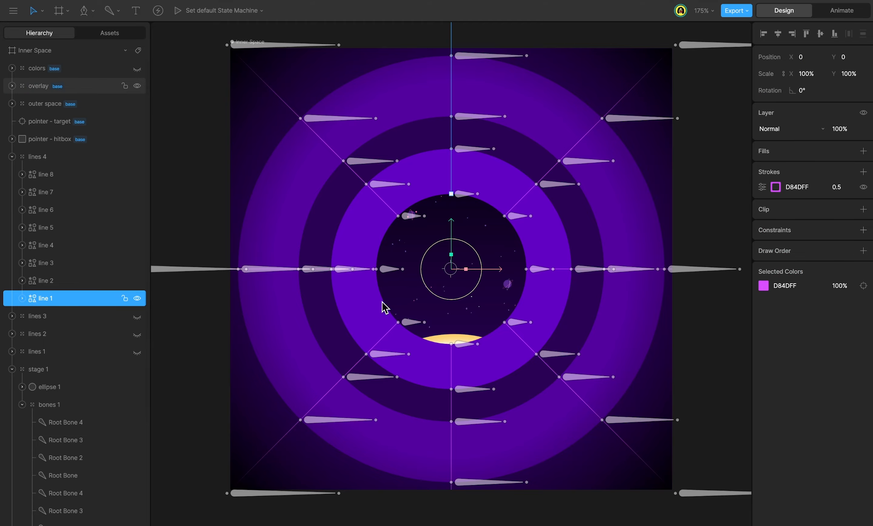
key(Return)
scroll(434, 222, up, 5)
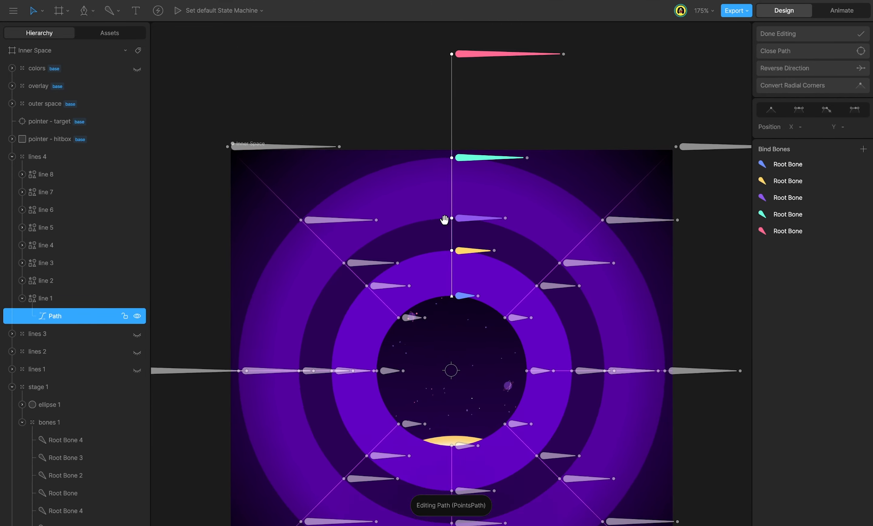
drag(517, 301, 413, 472)
drag(473, 347, 308, 484)
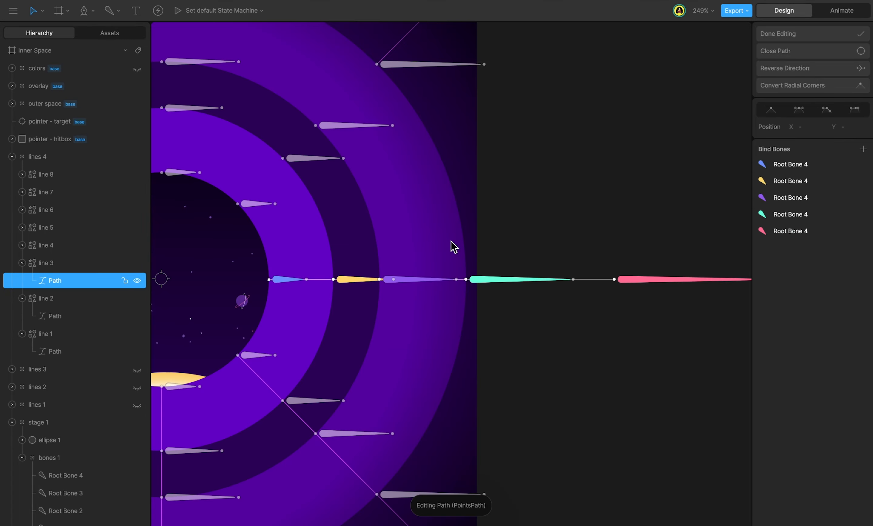
- Remove the three innermost vertices from the line 3 through line 8 paths in lines 4 and collapse the group
drag(455, 241, 277, 310)
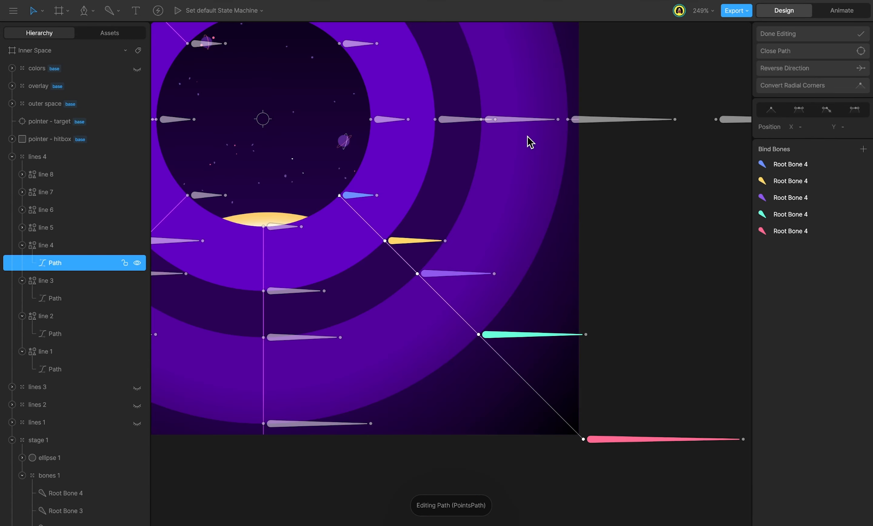
drag(530, 138, 312, 302)
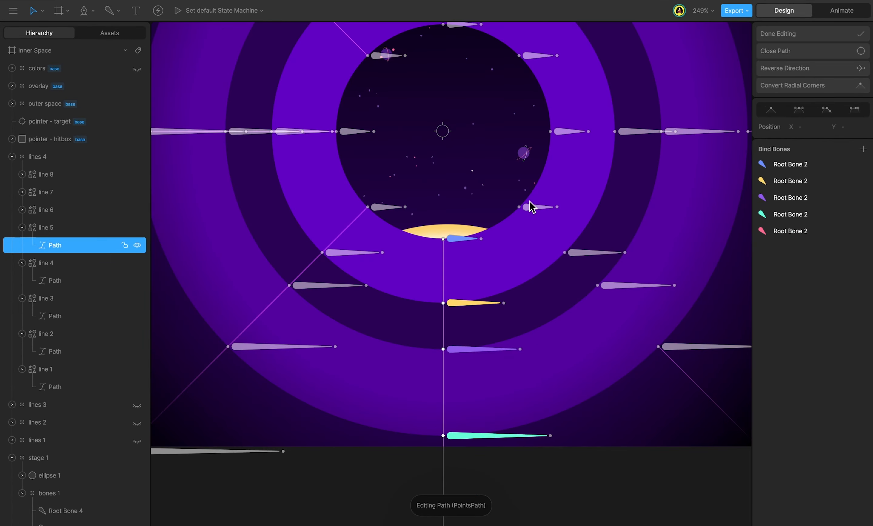
drag(530, 201, 369, 404)
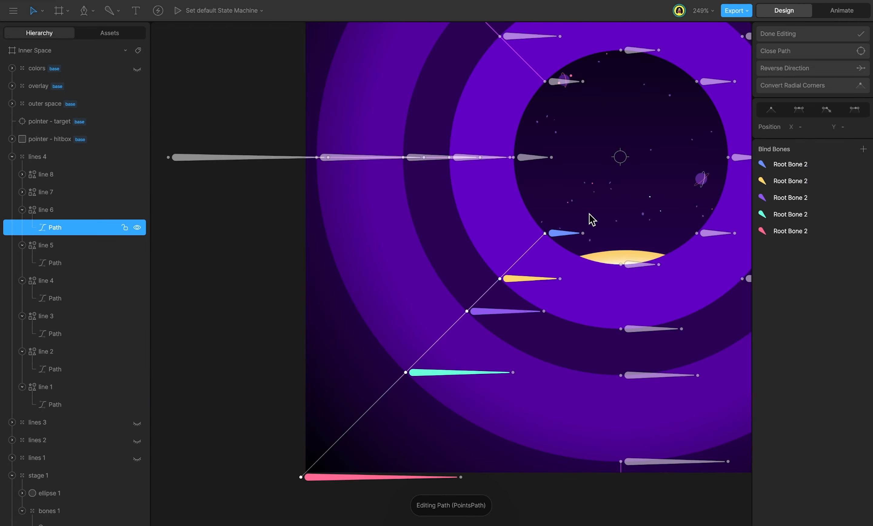
drag(590, 213, 448, 332)
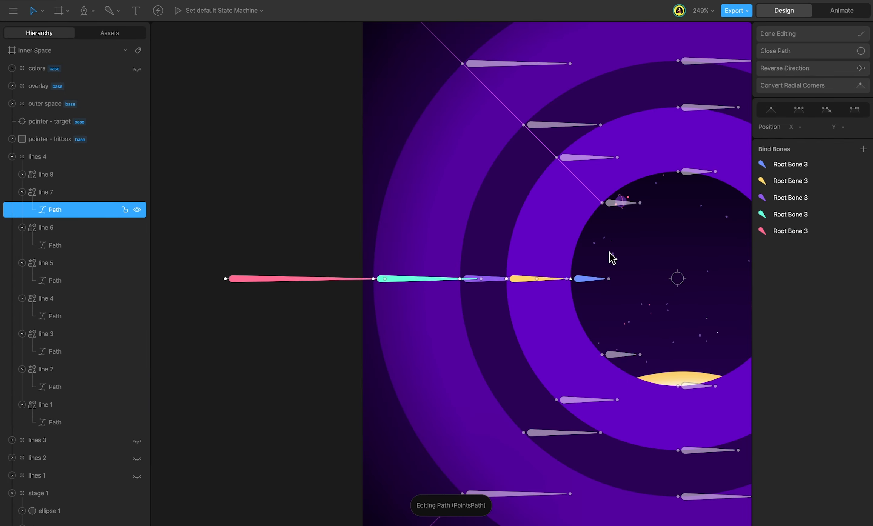
drag(609, 253, 439, 316)
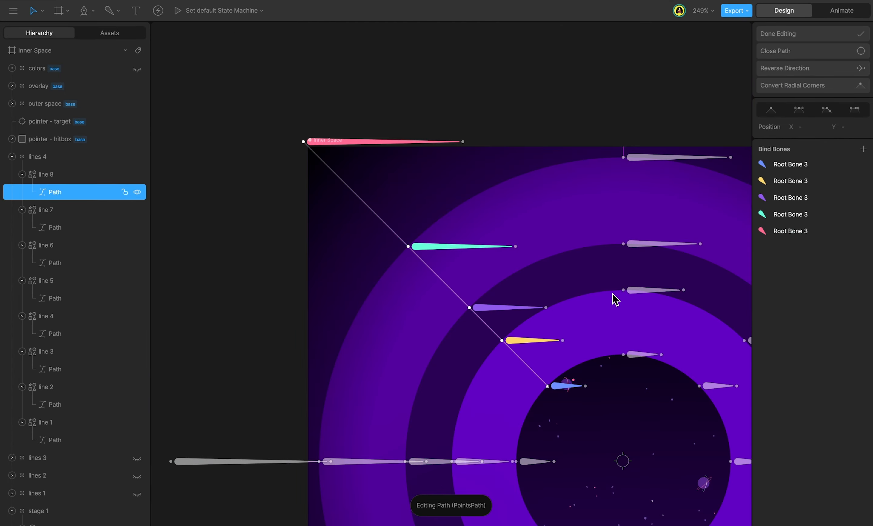
drag(617, 290, 454, 419)
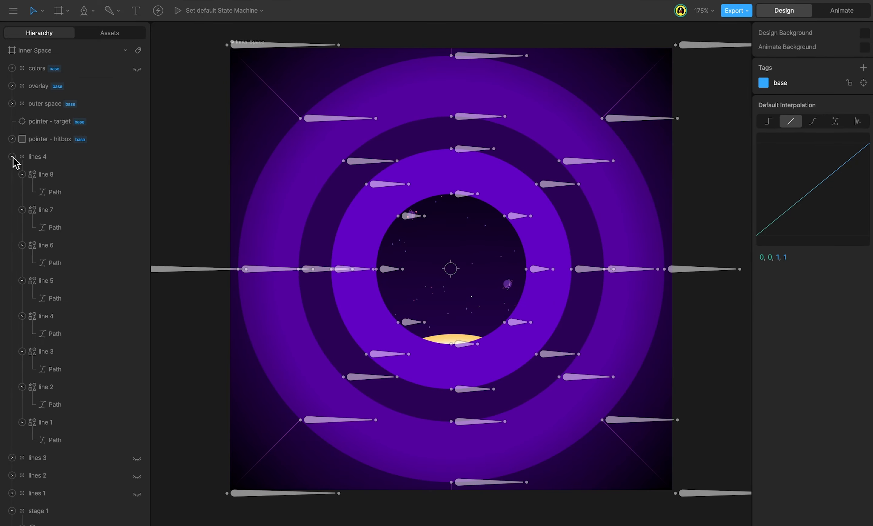
click(12, 157)
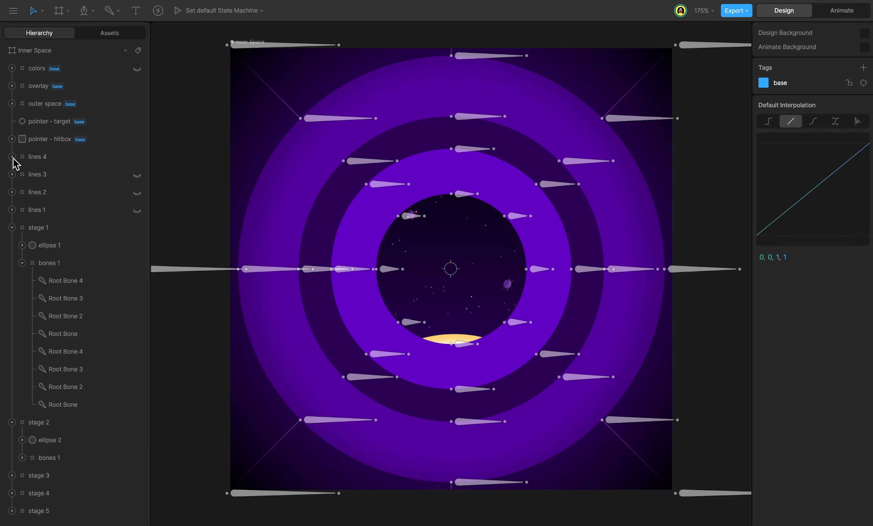
- Collapse stage 1, then unhide the lines 1, lines 2 and lines 3 groups and play the state machine to check them
click(12, 227)
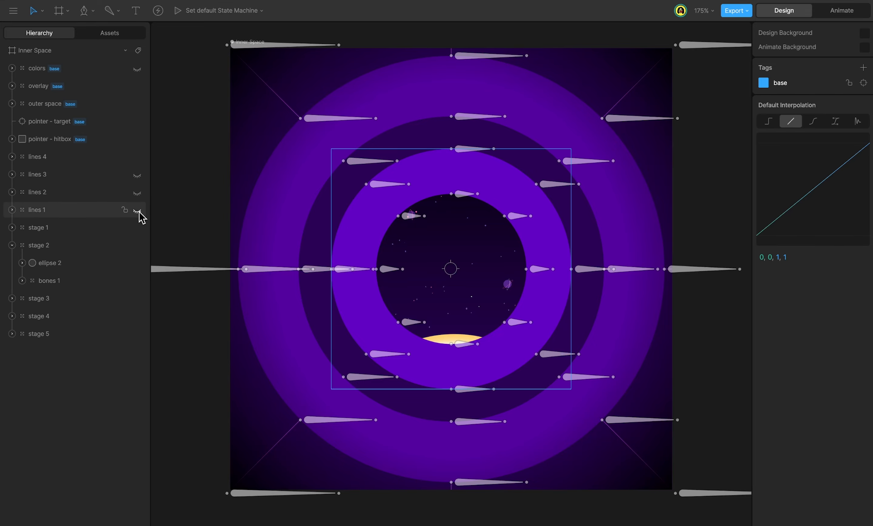
drag(138, 210, 139, 174)
key(Tab)
key(space)
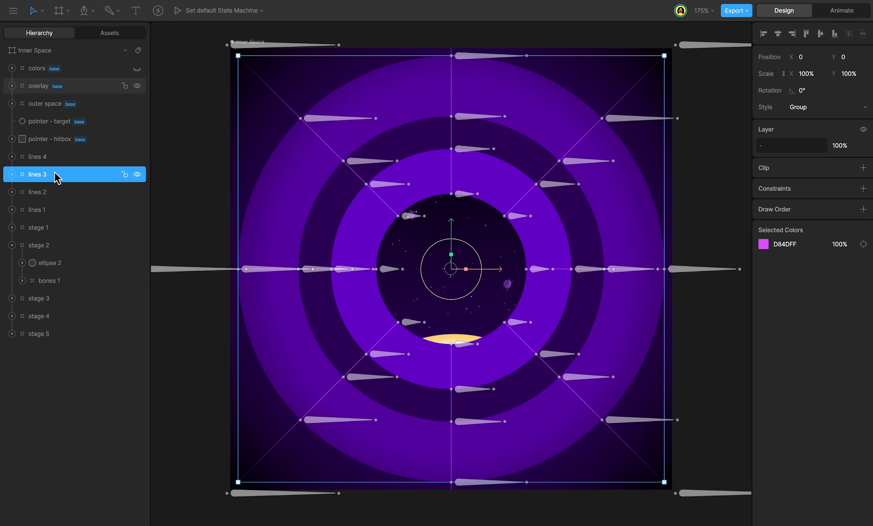
- Give the lines 3 group an active draw order rule placing it below stage 3's ellipse 1, and preview it in the state machine
click(863, 209)
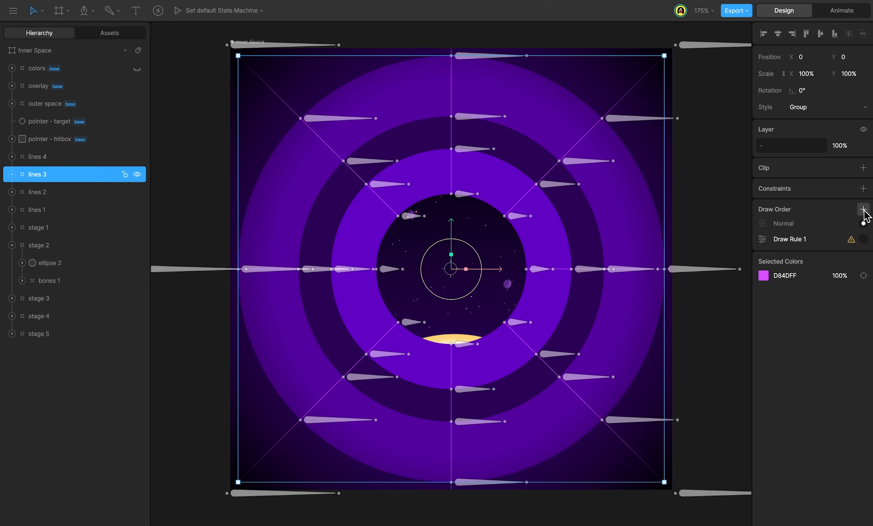
click(863, 239)
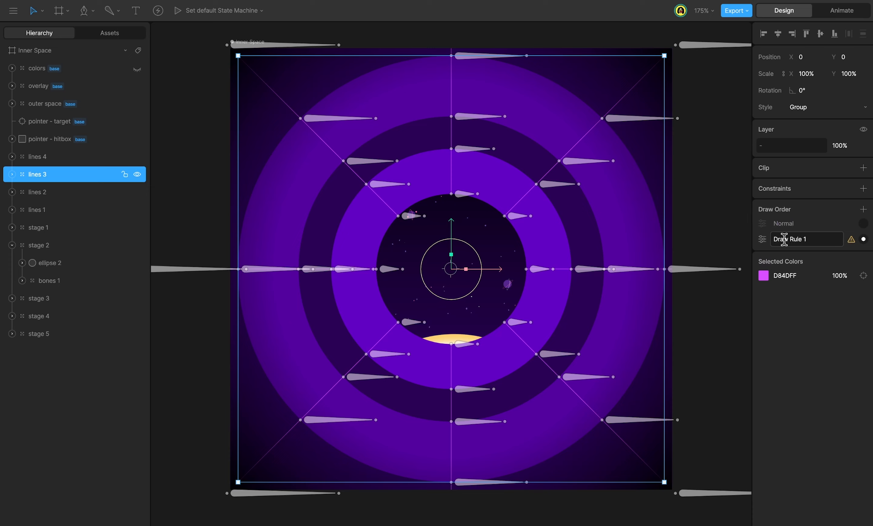
click(762, 239)
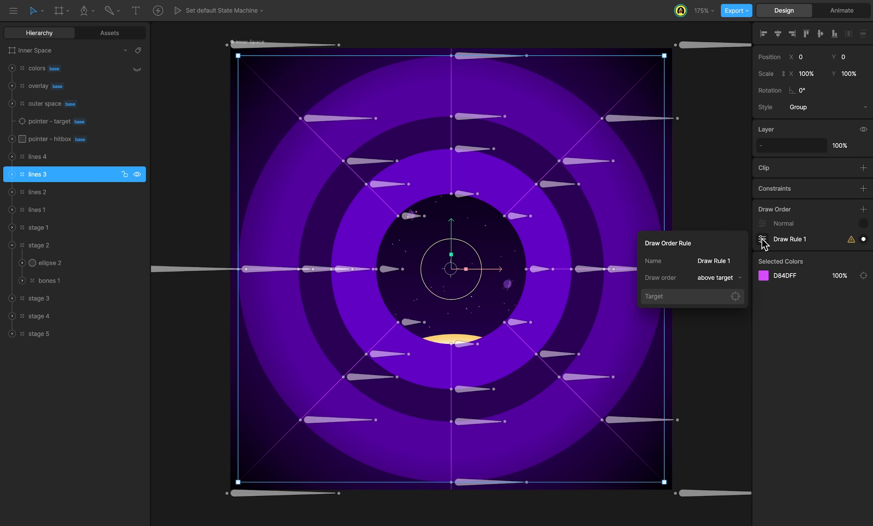
click(725, 279)
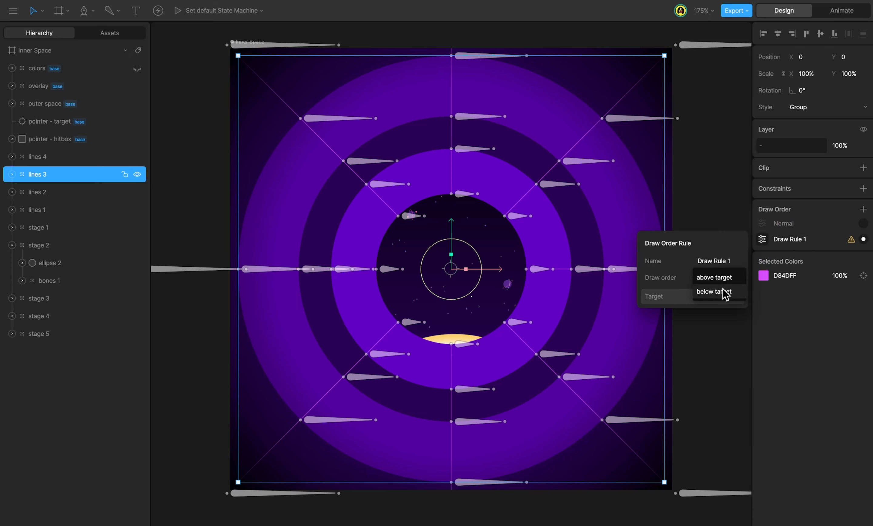
click(725, 293)
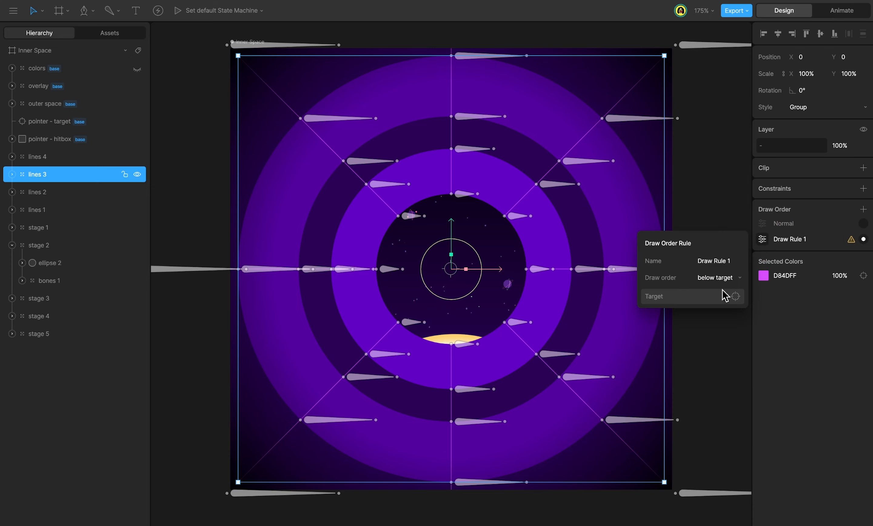
click(685, 299)
click(12, 298)
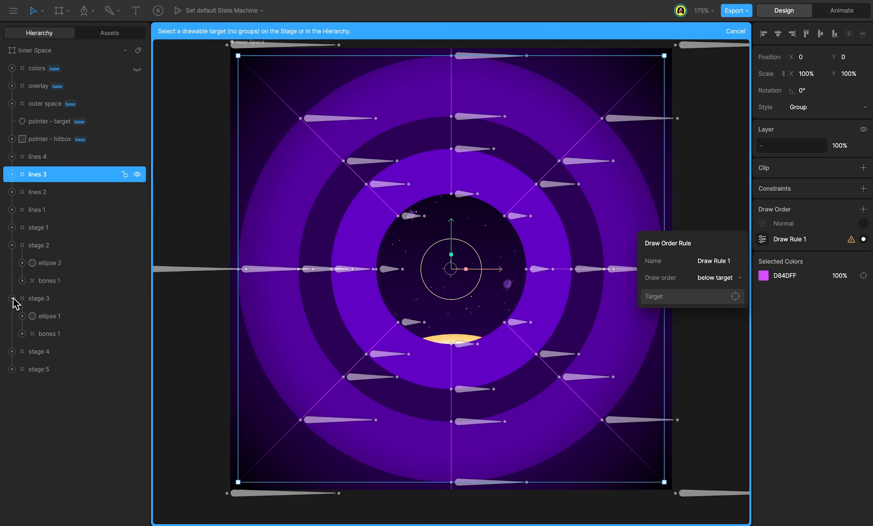
click(46, 317)
key(Tab)
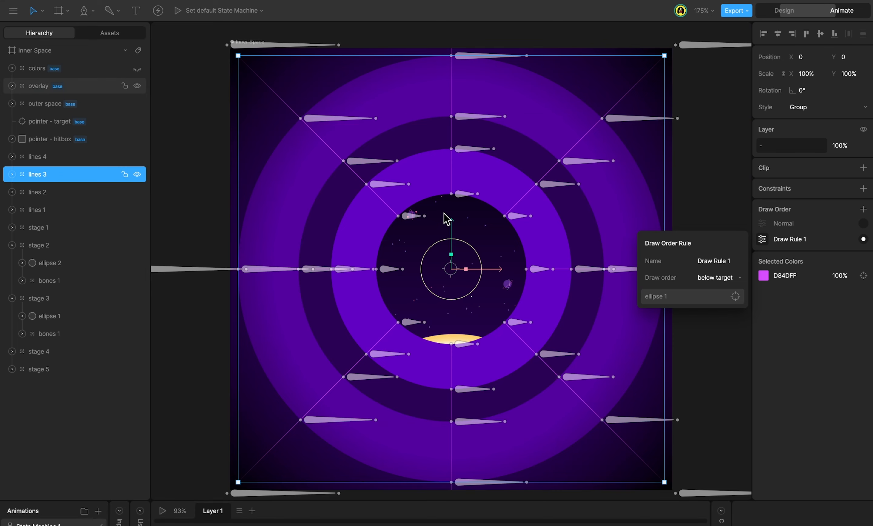
key(space)
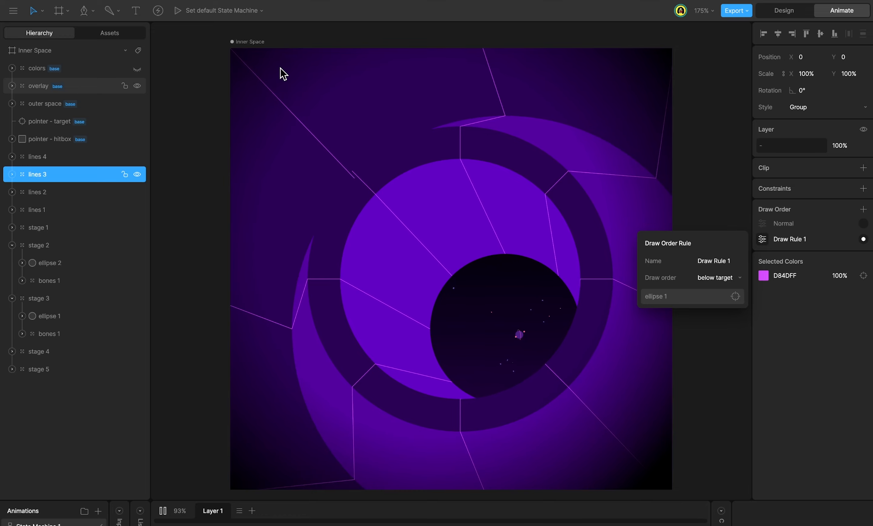
key(Tab)
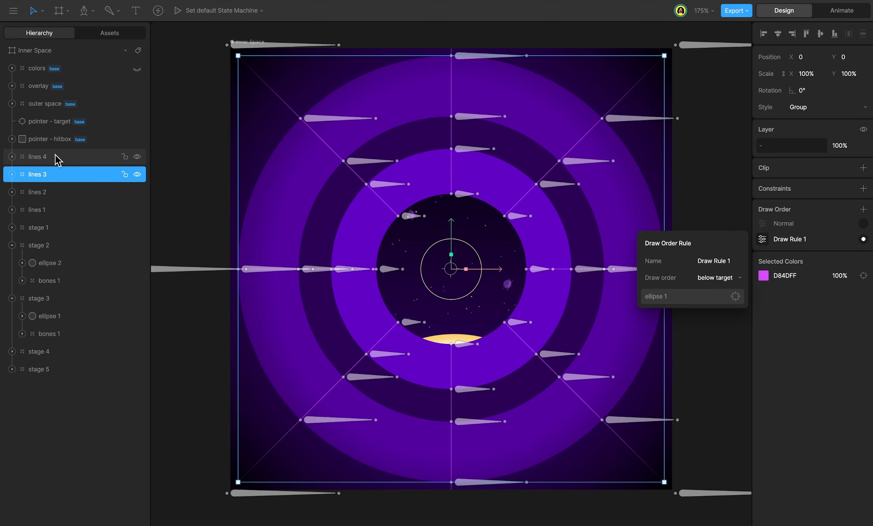
- Give the lines 4 group an active draw order rule placing it below stage 4's ellipse 1, and switch to the animation preview
click(56, 159)
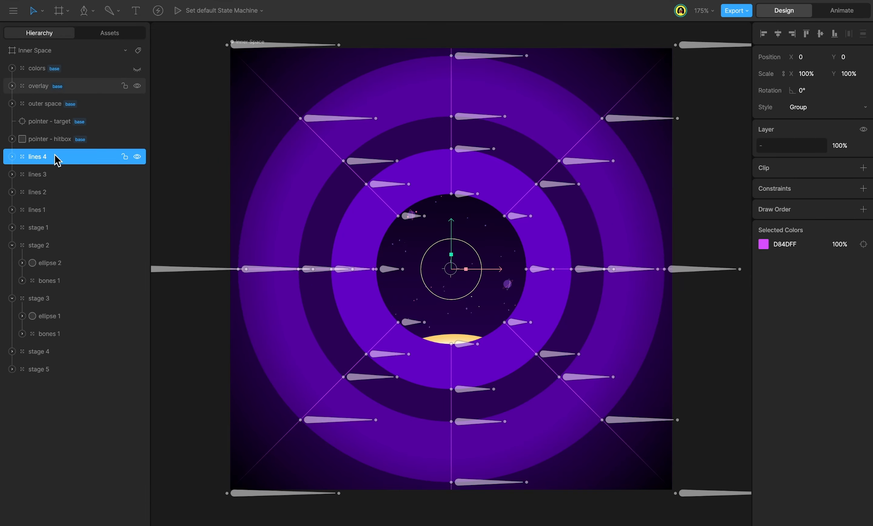
click(864, 209)
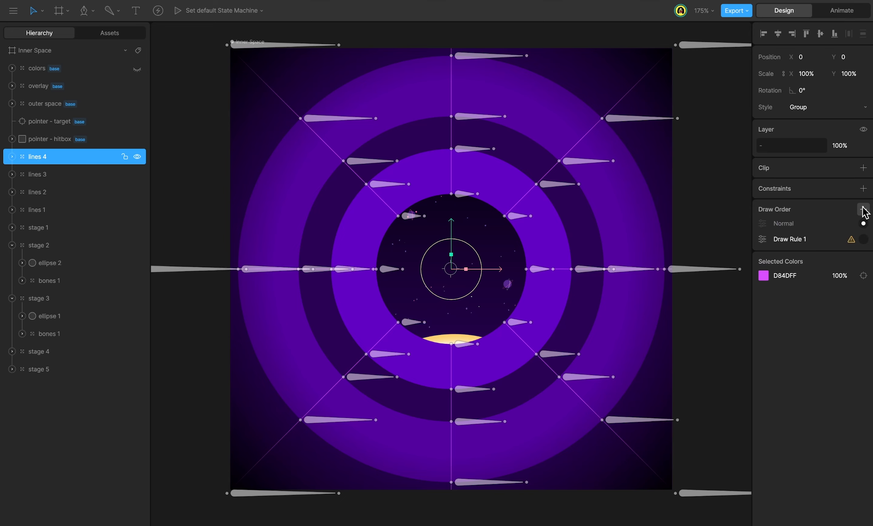
click(864, 240)
click(762, 240)
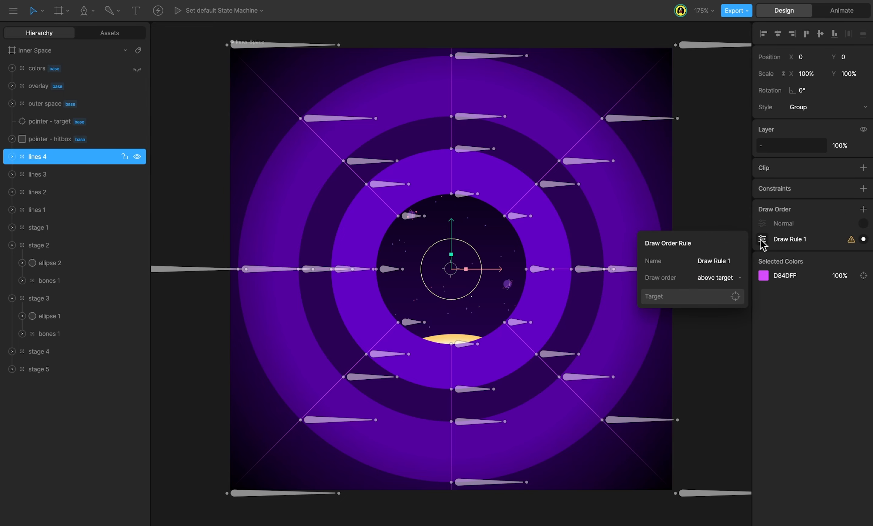
click(739, 278)
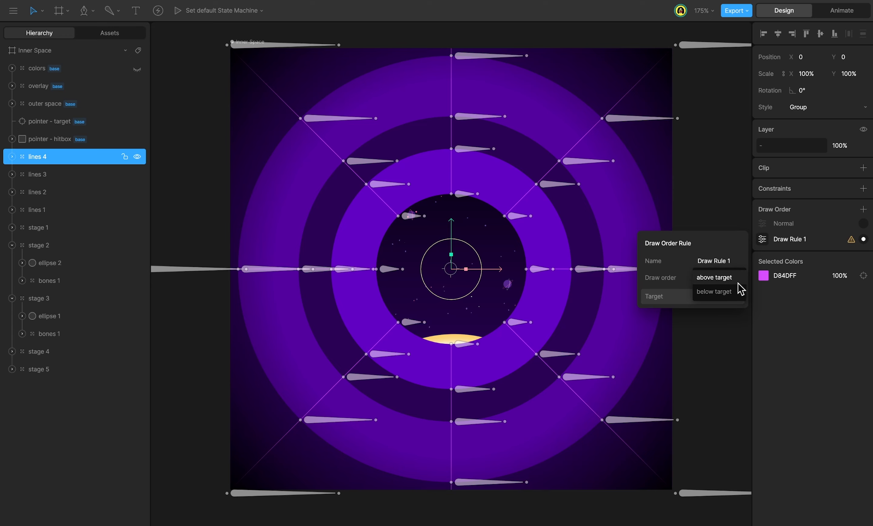
click(737, 289)
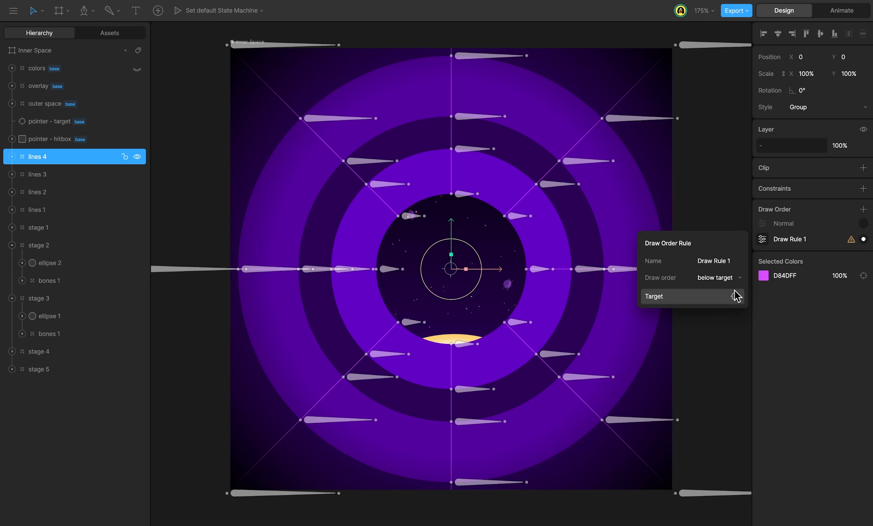
click(721, 299)
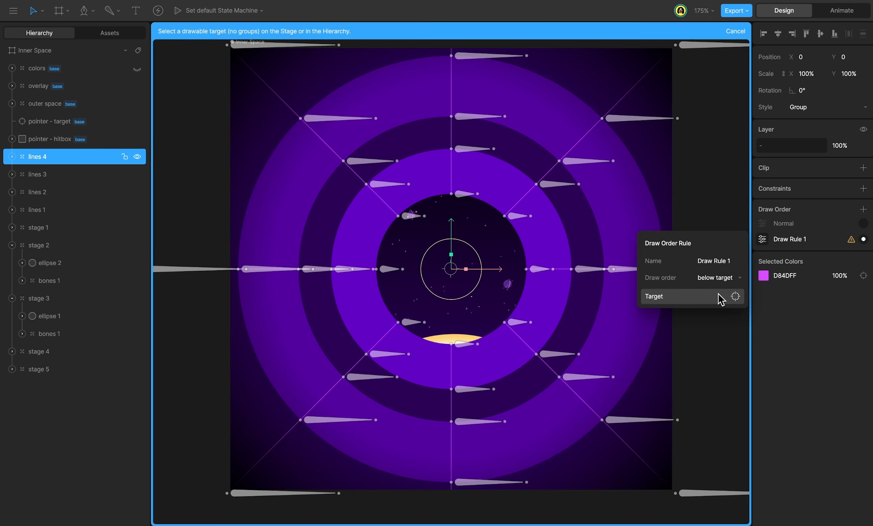
click(12, 352)
click(48, 368)
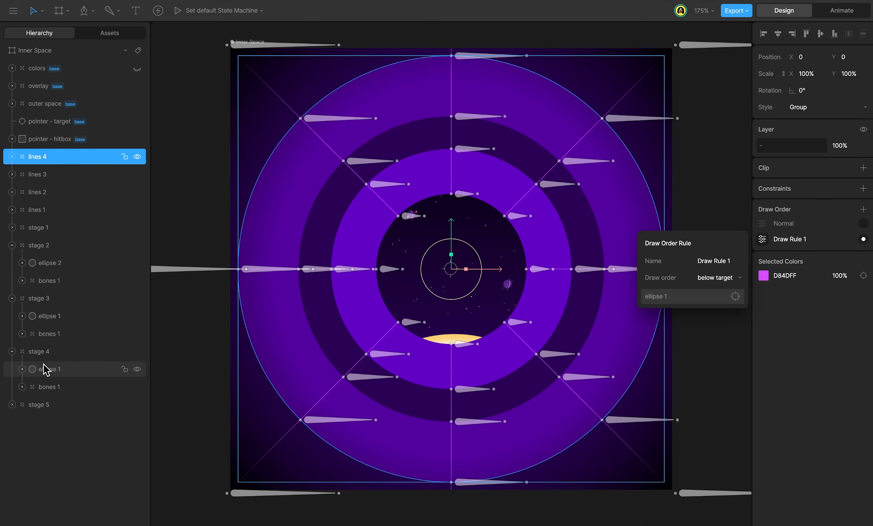
key(Tab)
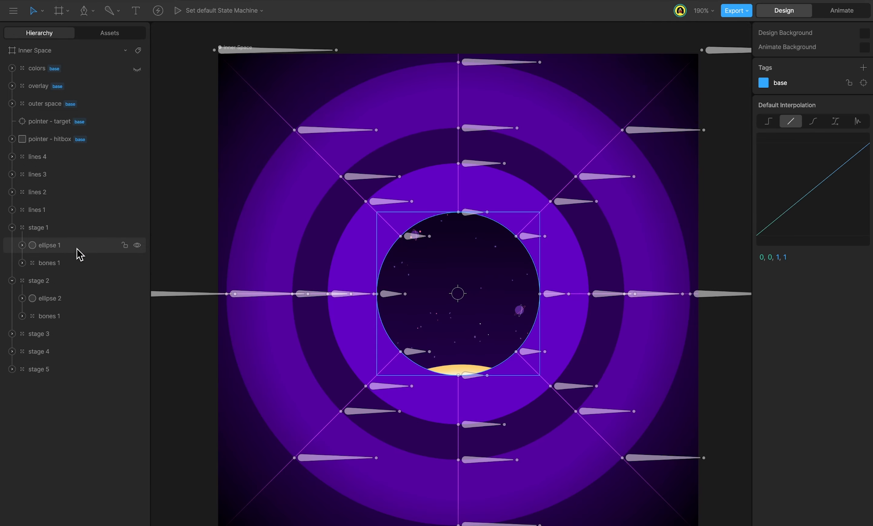
- Duplicate ellipse 1 in stage 1 under the name "light in" and enlarge the copy to 375 by 375
click(79, 254)
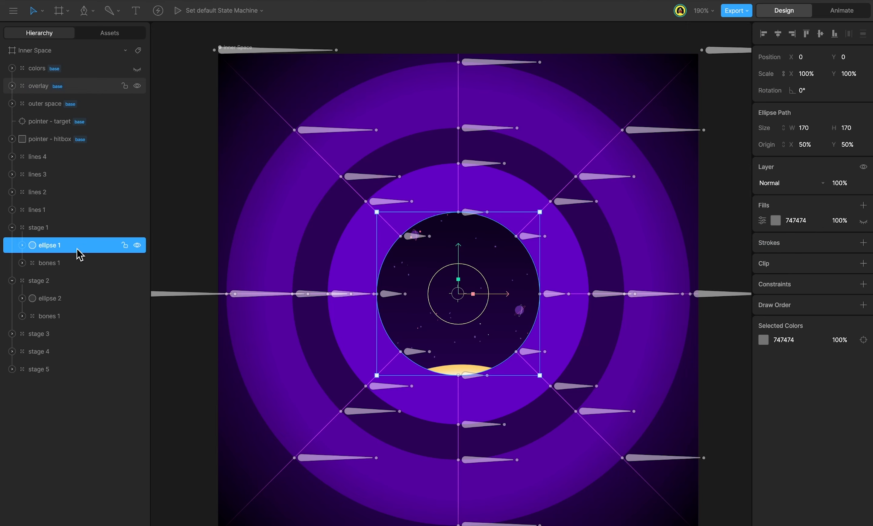
key(ctrl+d)
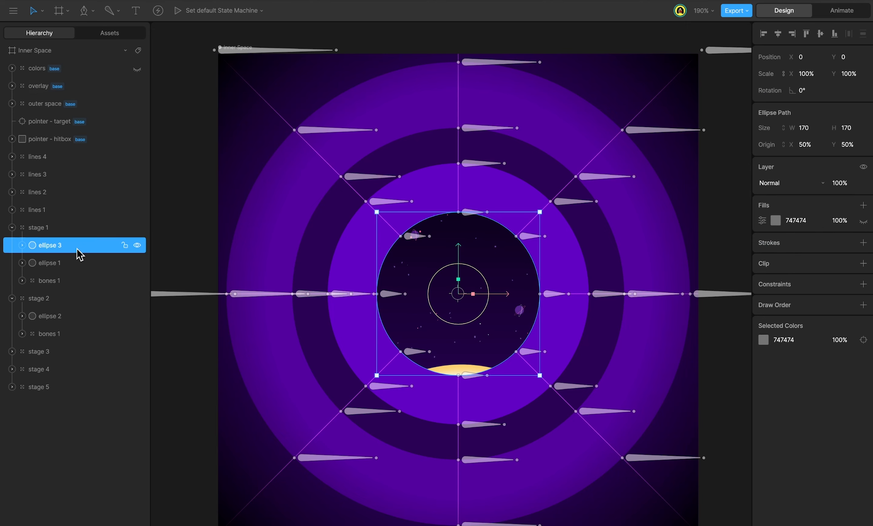
double_click(77, 246)
text(light in)
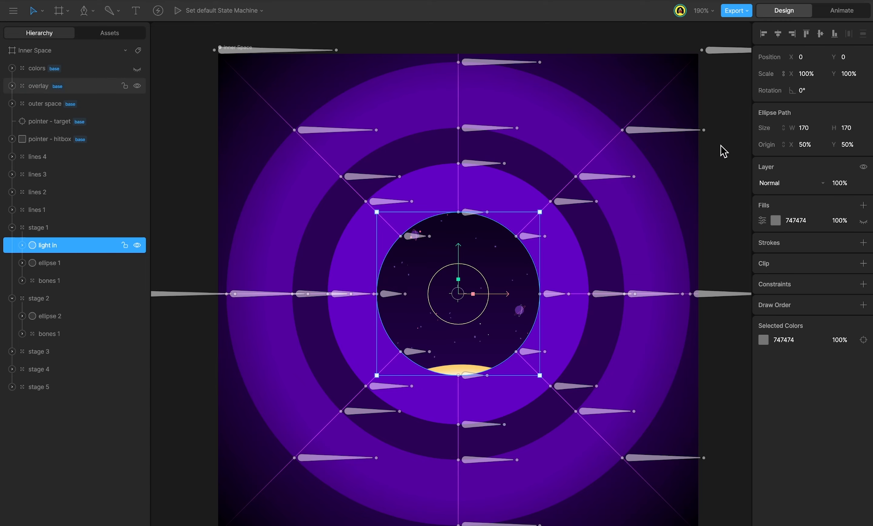
drag(808, 128, 797, 28)
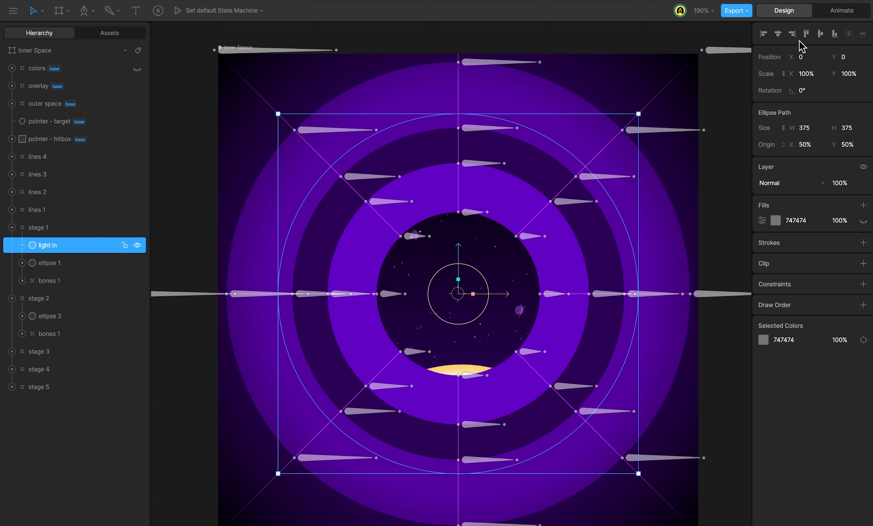
- Make the light in fill visible as a radial gradient and place the gradient's start at the ellipse's center
click(863, 222)
click(776, 221)
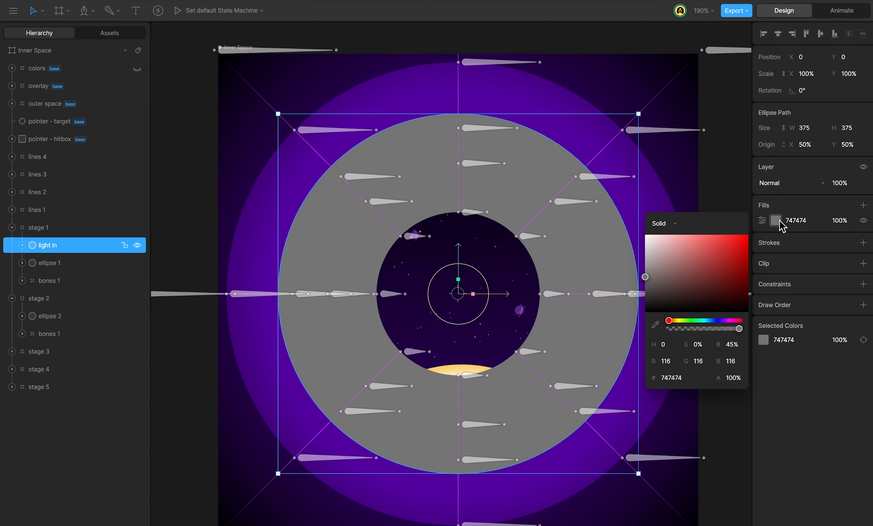
click(674, 223)
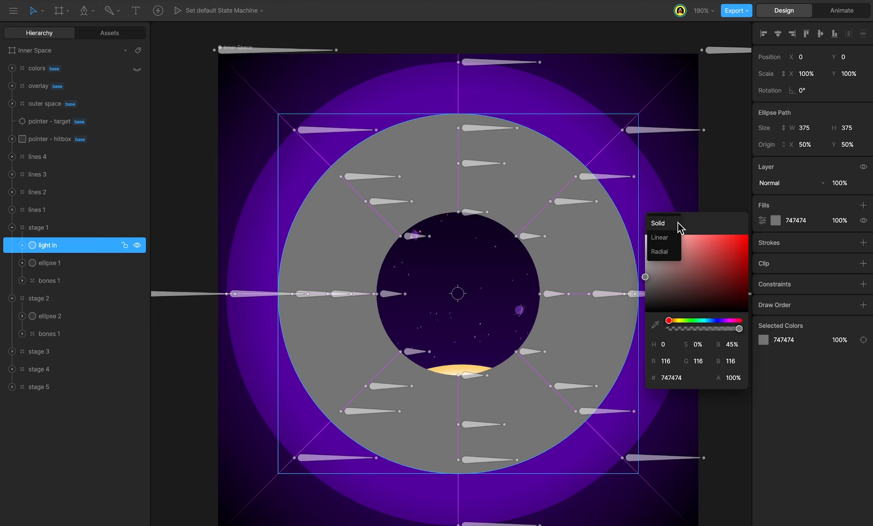
click(672, 252)
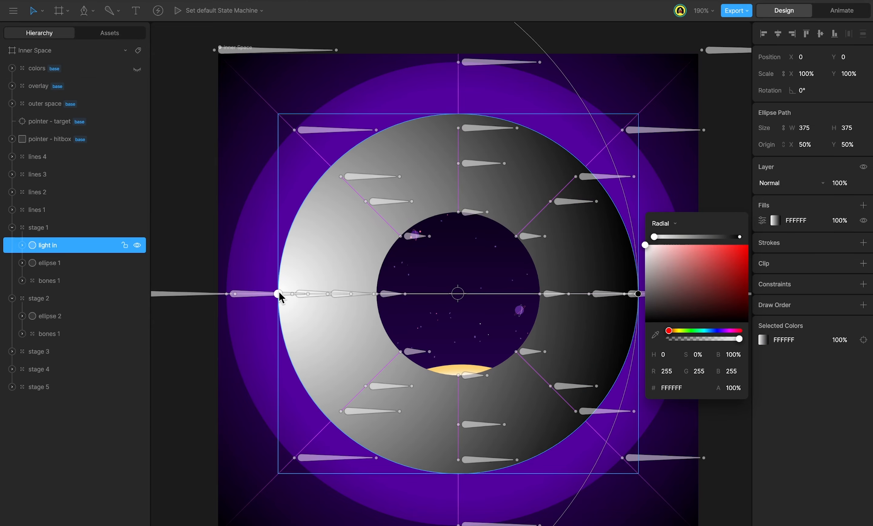
drag(279, 294, 464, 296)
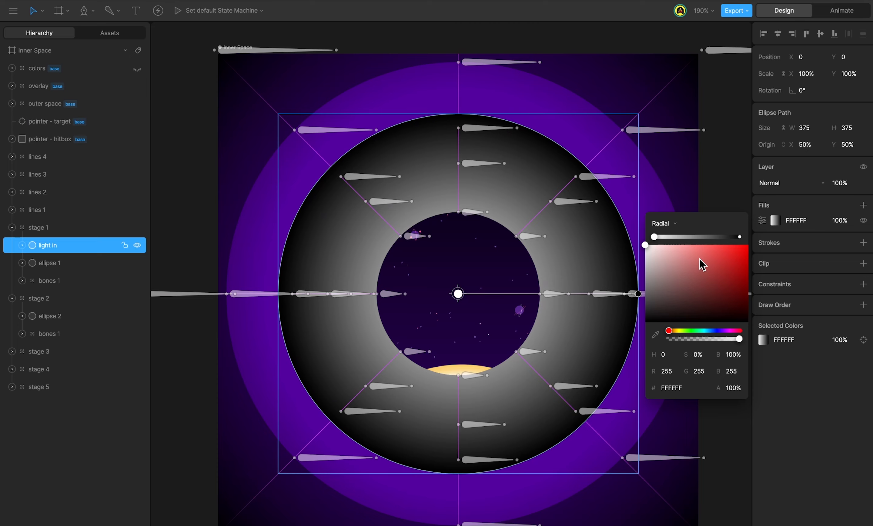
- Set the outer gradient stop of light in to white FFFFFF at 0% opacity
click(740, 237)
click(696, 259)
drag(694, 259, 637, 236)
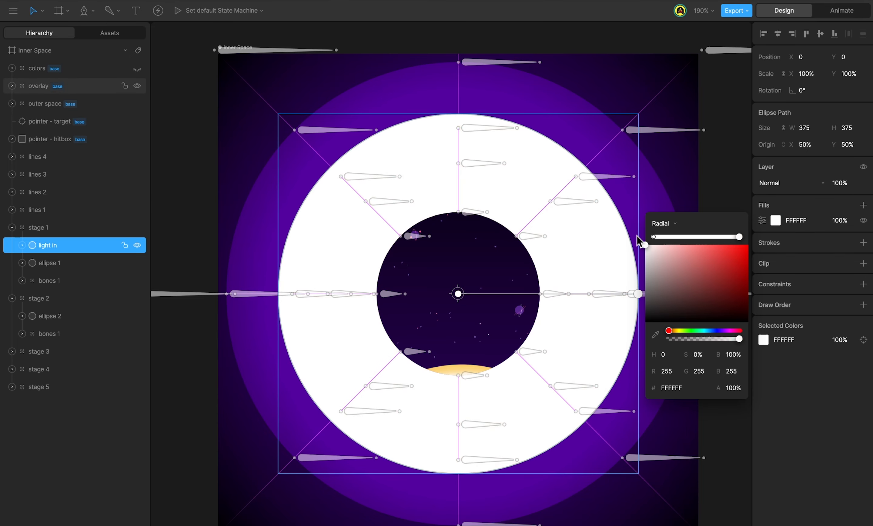
click(730, 388)
text(0)
key(Return)
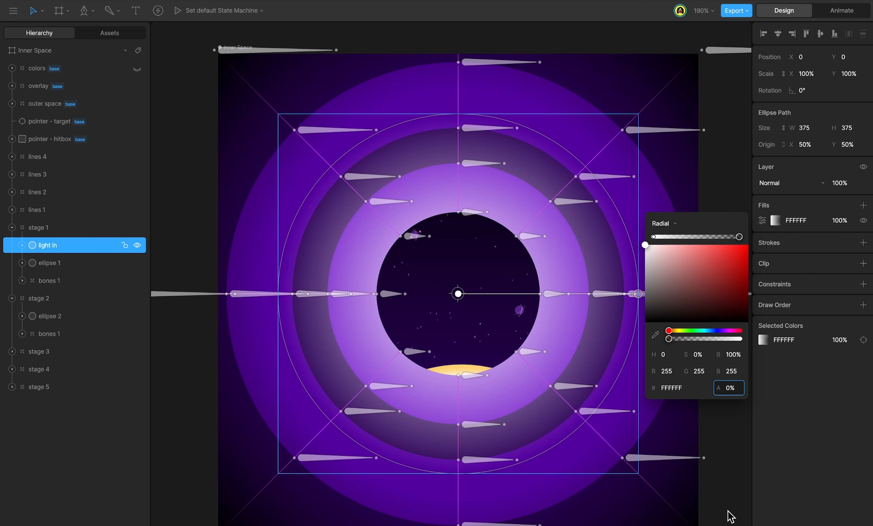
- Move the opaque white inner stop outward to about 30% of the gradient and set light in's blend mode to Overlay
drag(655, 238, 681, 244)
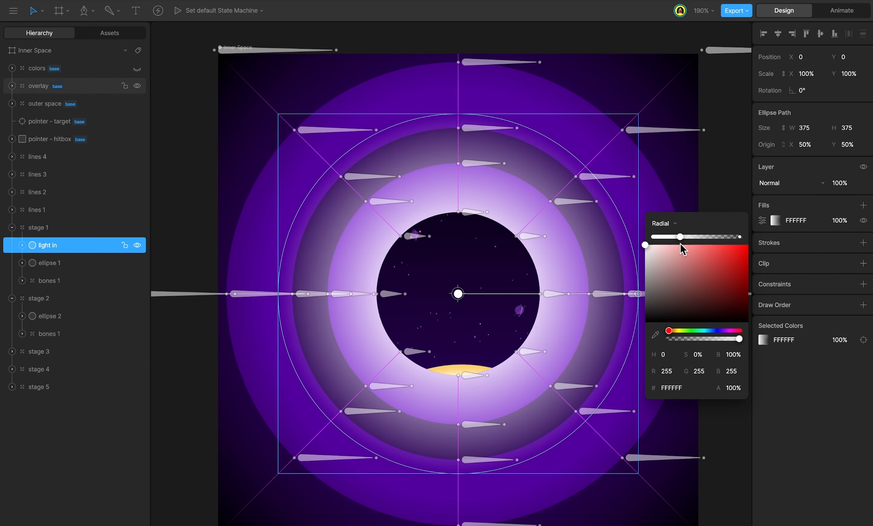
click(779, 183)
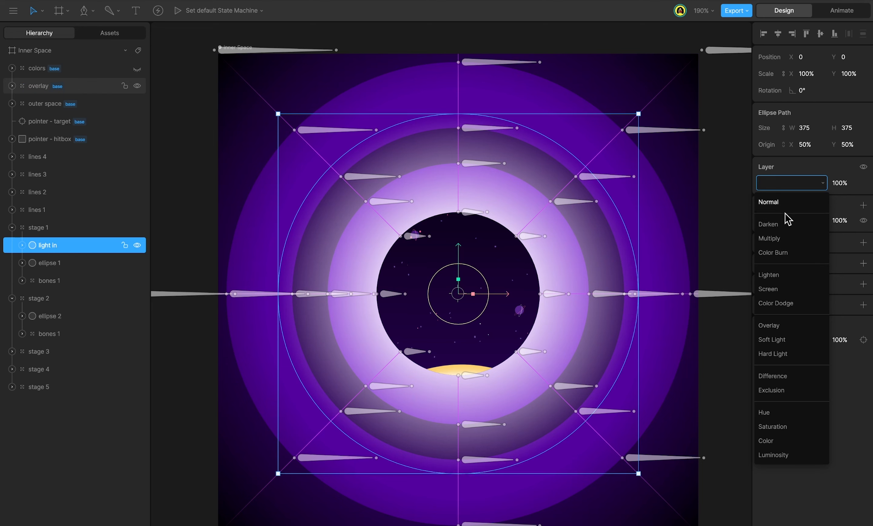
click(782, 326)
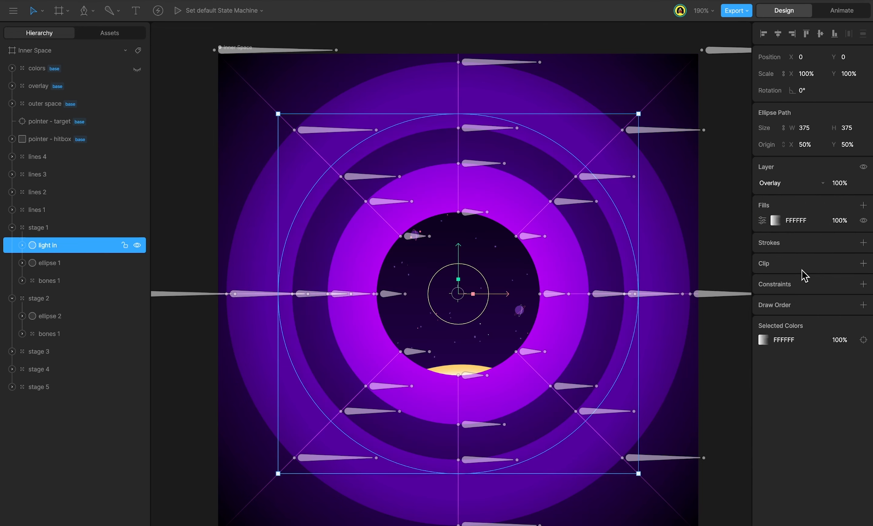
- Clip light in to ellipse 2 of stage 2 and check the glow in the running animation preview
click(863, 263)
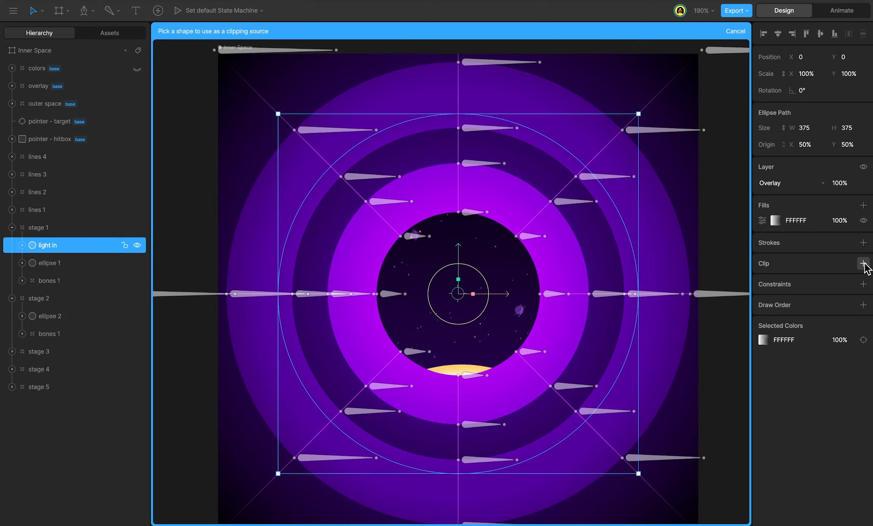
click(76, 320)
key(Tab)
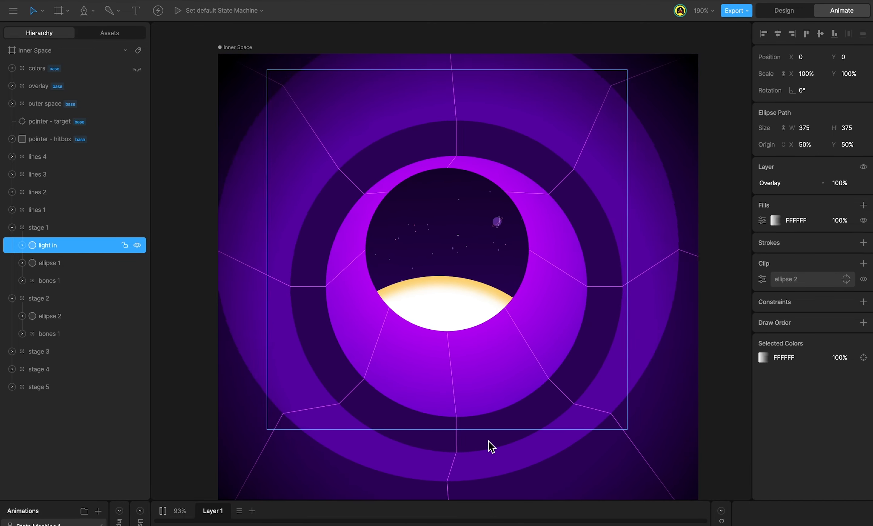
key(Tab)
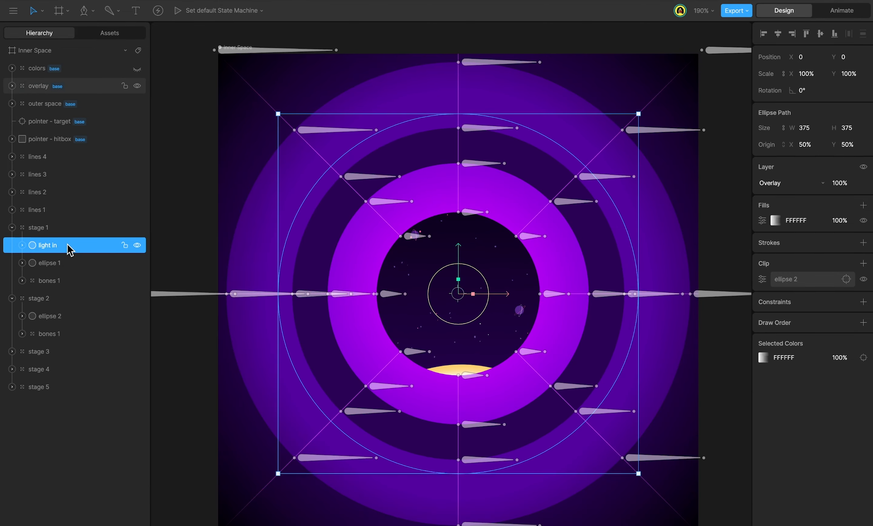
- Duplicate light in within stage 1 and give the copy an active draw order rule above the outer space sun
key(ctrl+d)
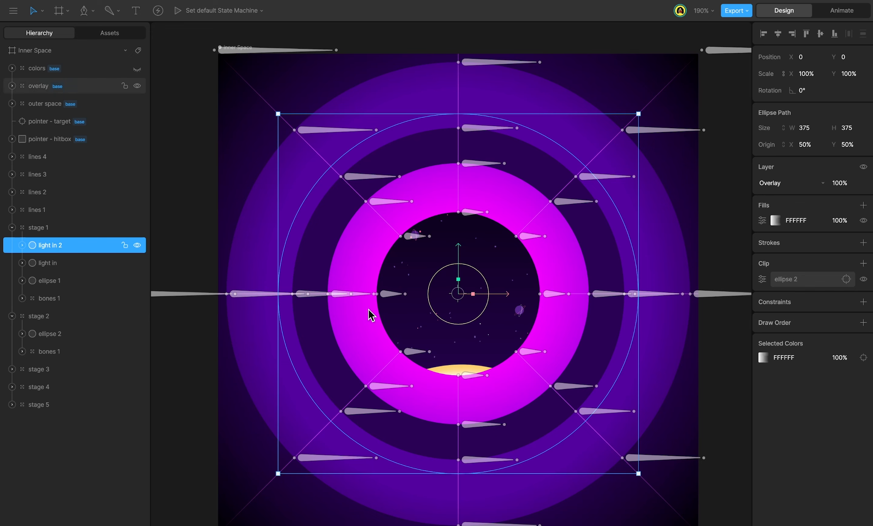
click(863, 323)
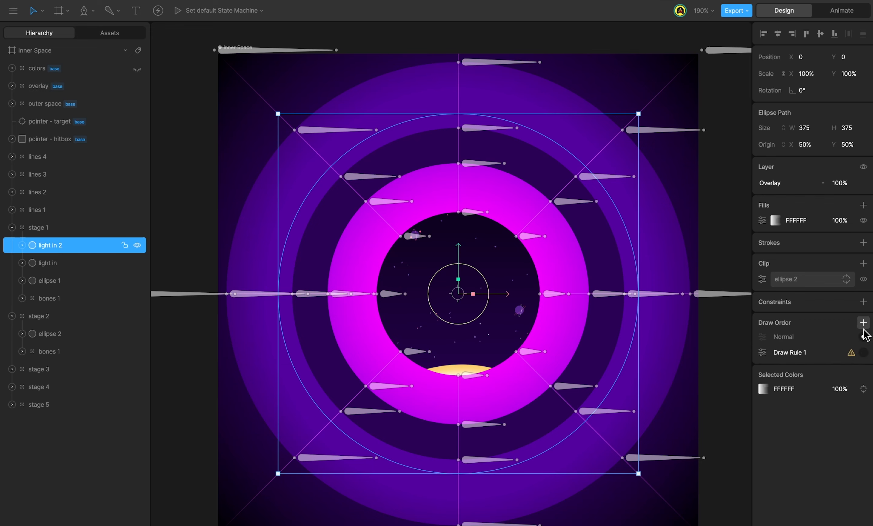
click(863, 352)
click(762, 353)
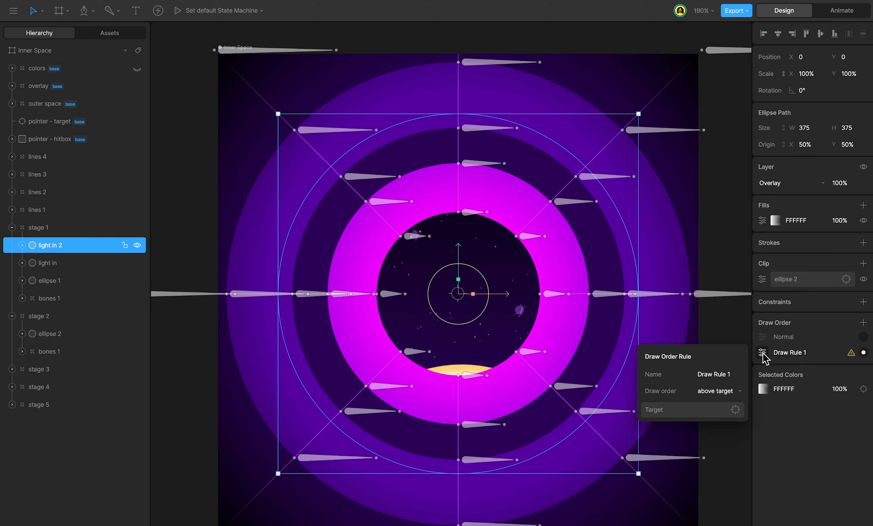
click(710, 412)
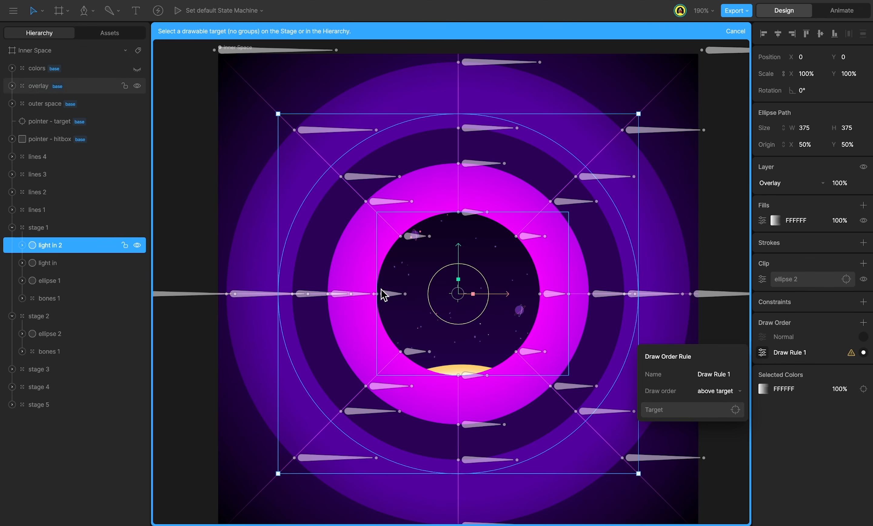
click(11, 104)
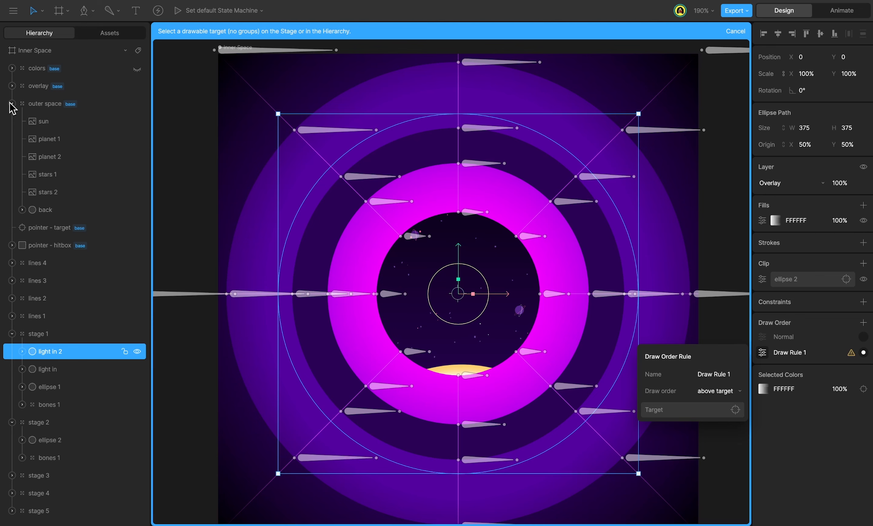
click(53, 127)
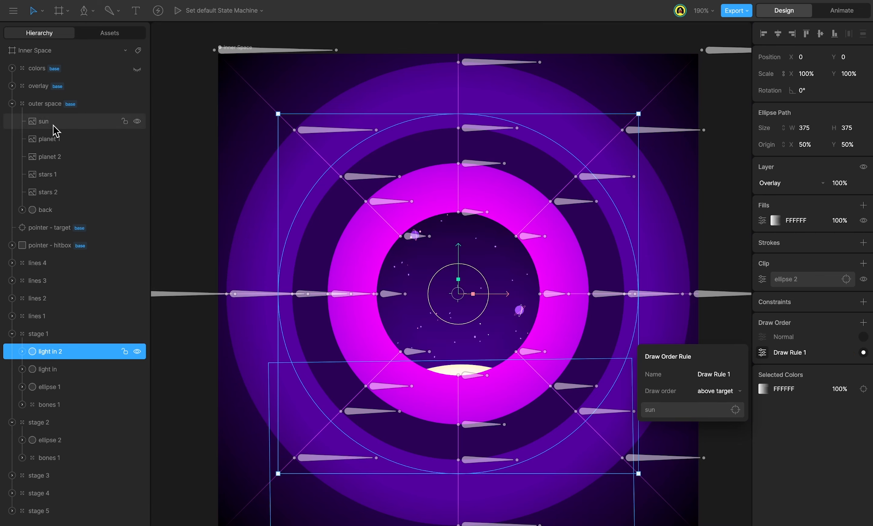
click(12, 105)
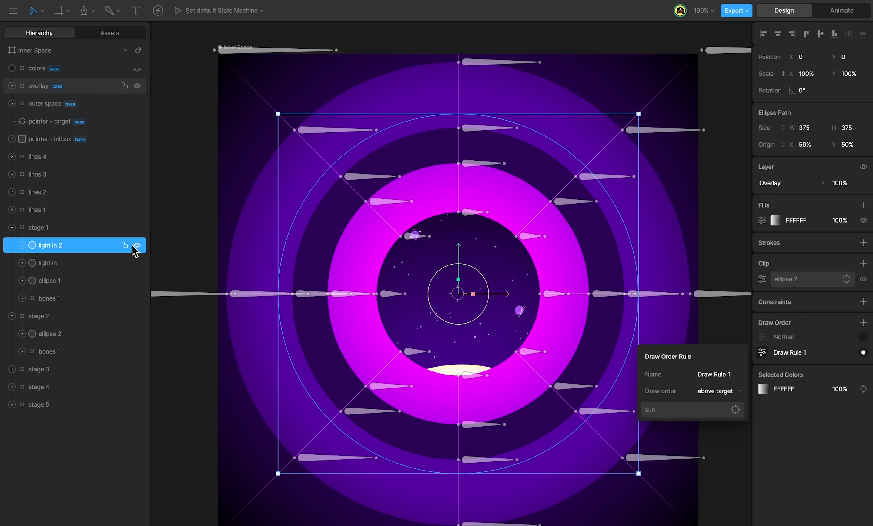
- Reverse light in 2's radial gradient to transparent inside and opaque white outside, shorten its radius to about half, and move the transparent stop to about 60%
click(776, 220)
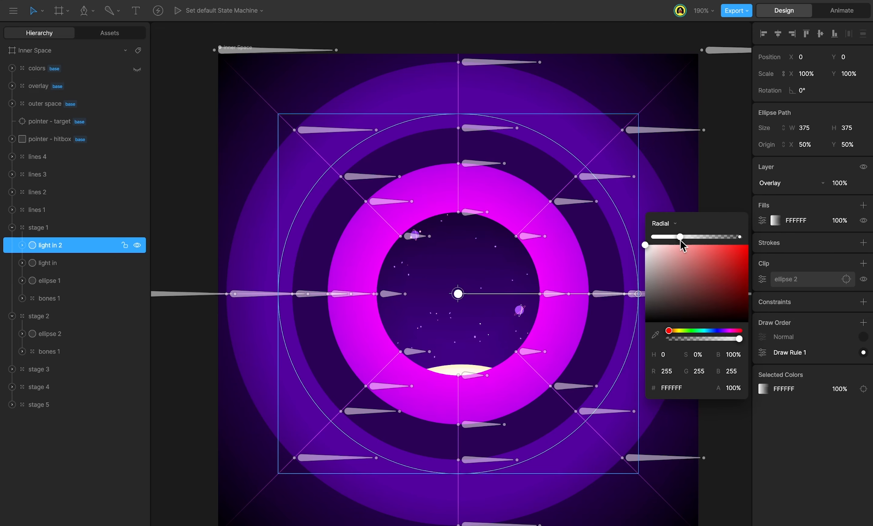
drag(681, 238, 704, 240)
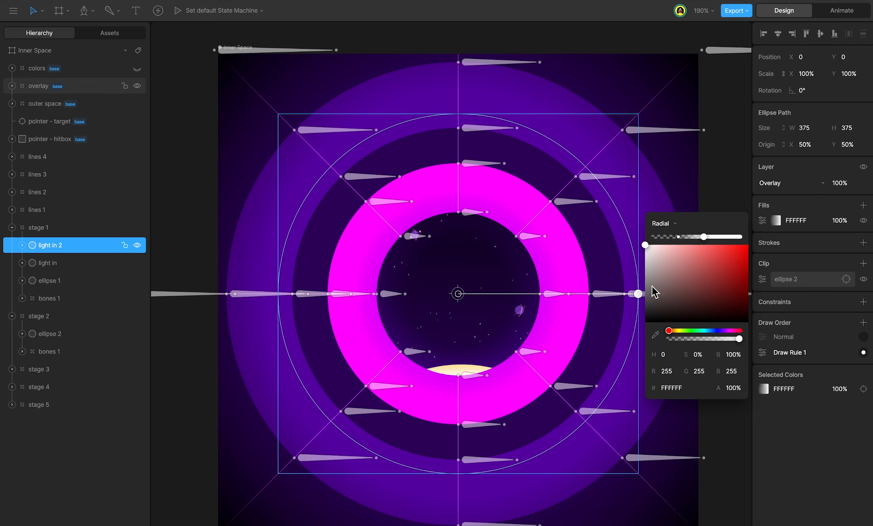
drag(638, 294, 549, 292)
drag(679, 237, 708, 237)
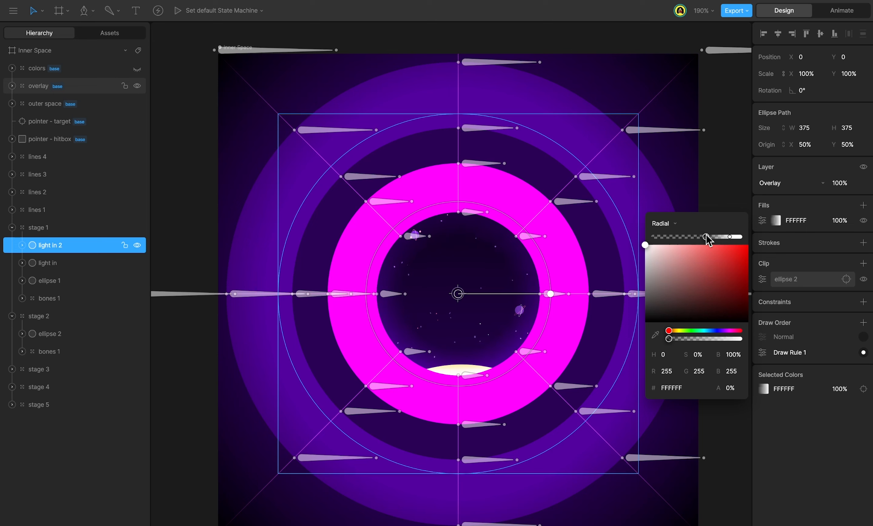
- Change light in 2's clipping source to ellipse 1 and rename the layer light out
click(808, 284)
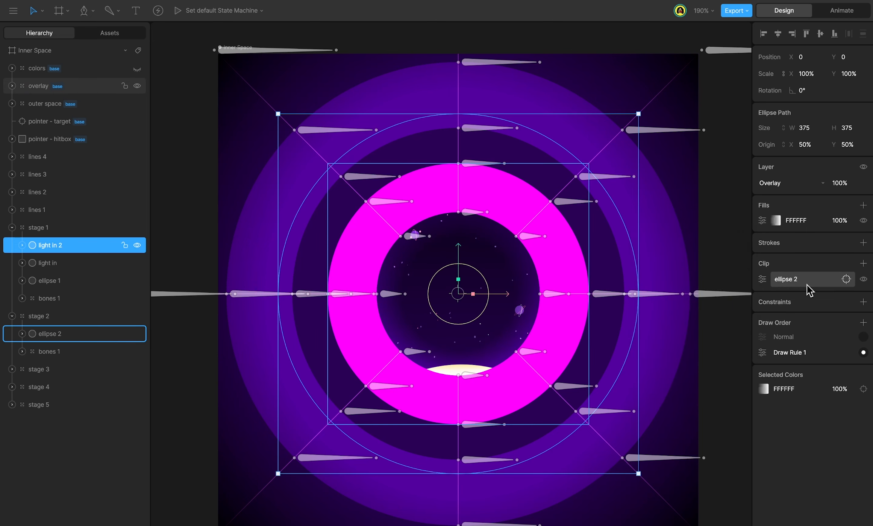
click(50, 282)
click(136, 245)
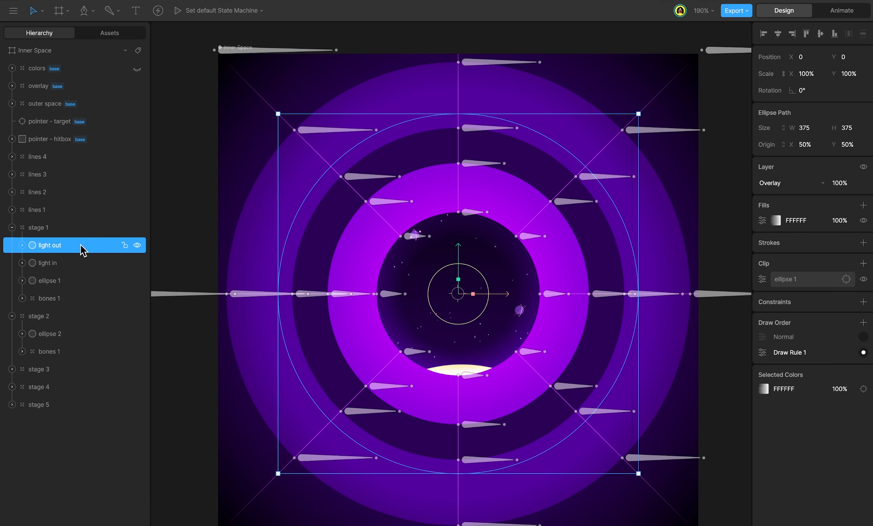
- Duplicate light out, move the copy into stage 2 above ellipse 2, and clip it to ellipse 2
key(ctrl+d)
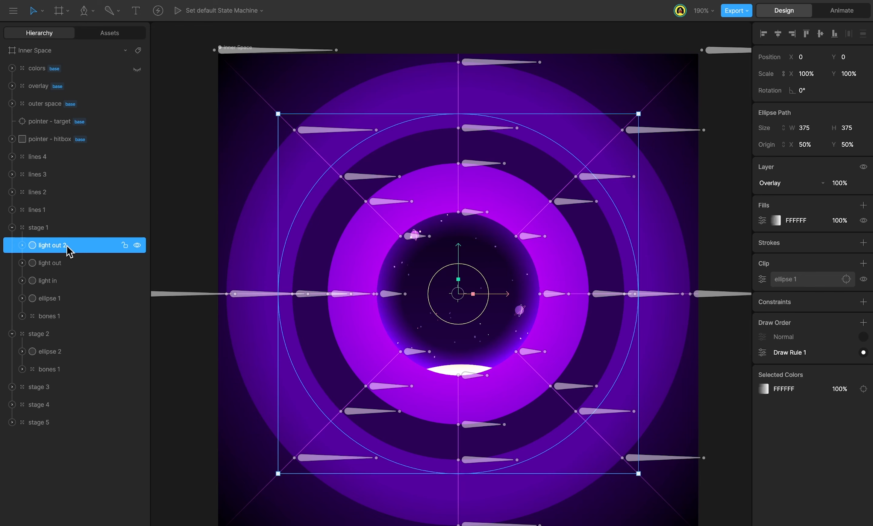
drag(69, 251, 62, 341)
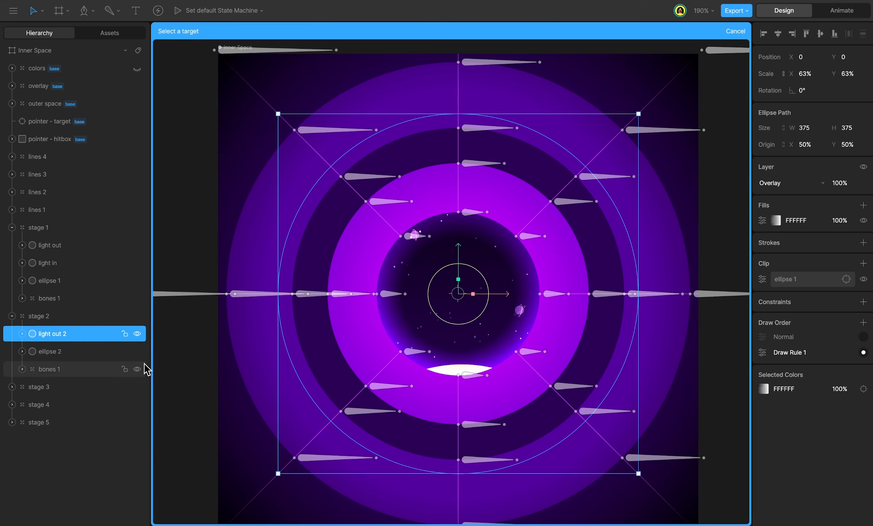
click(75, 353)
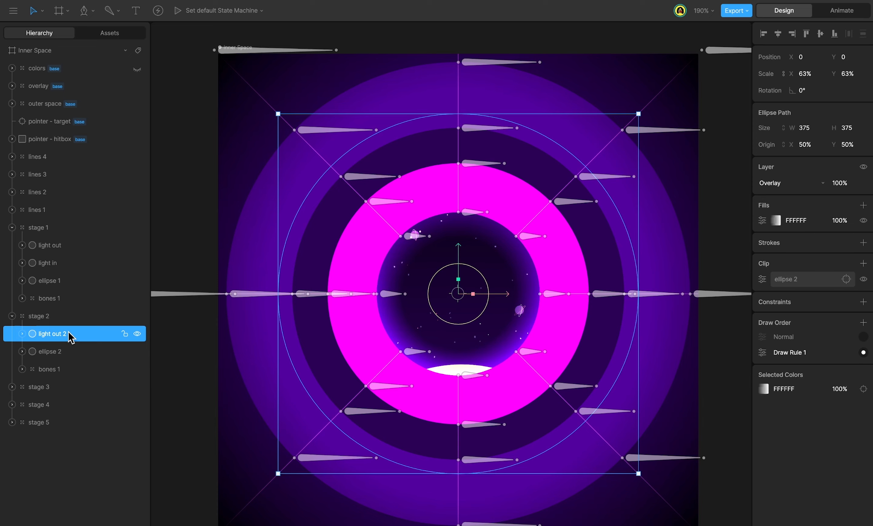
- Scale light out 2 to 110% on both axes and check its glow in the running animation preview
drag(805, 74, 805, 76)
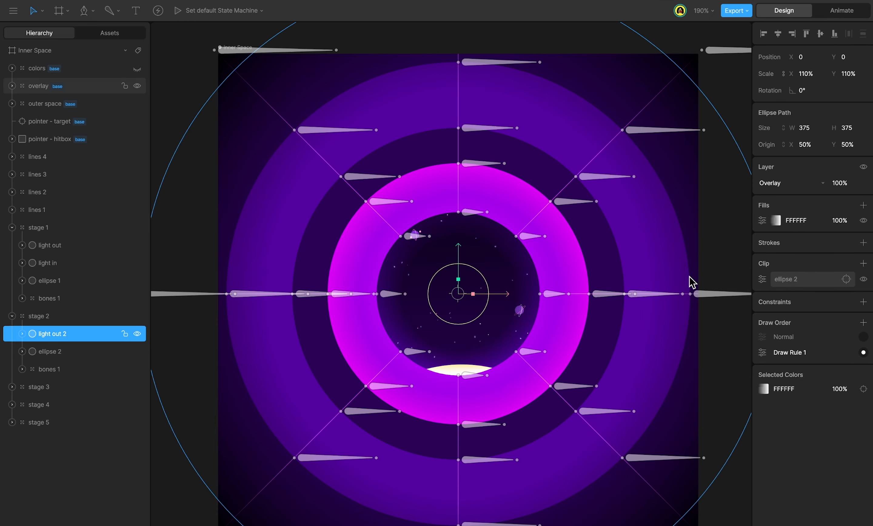
key(Tab)
scroll(460, 323, down, 5)
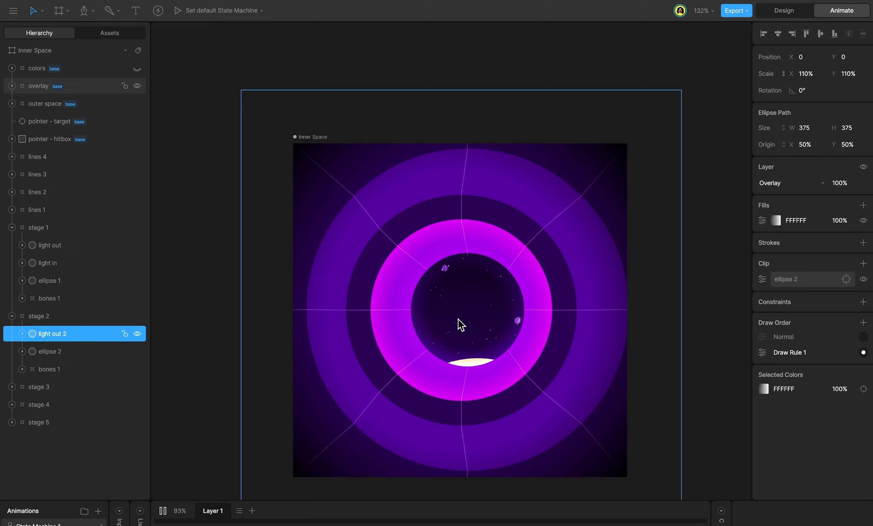
key(Tab)
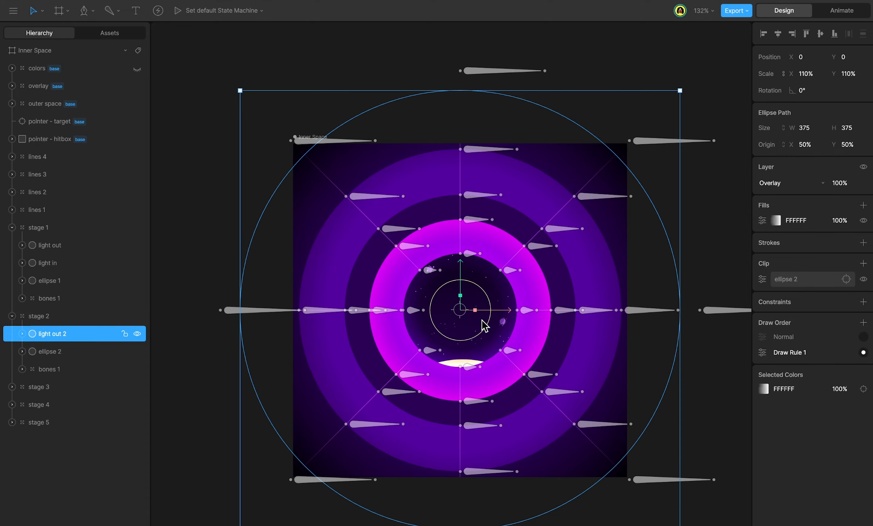
scroll(482, 321, up, 2)
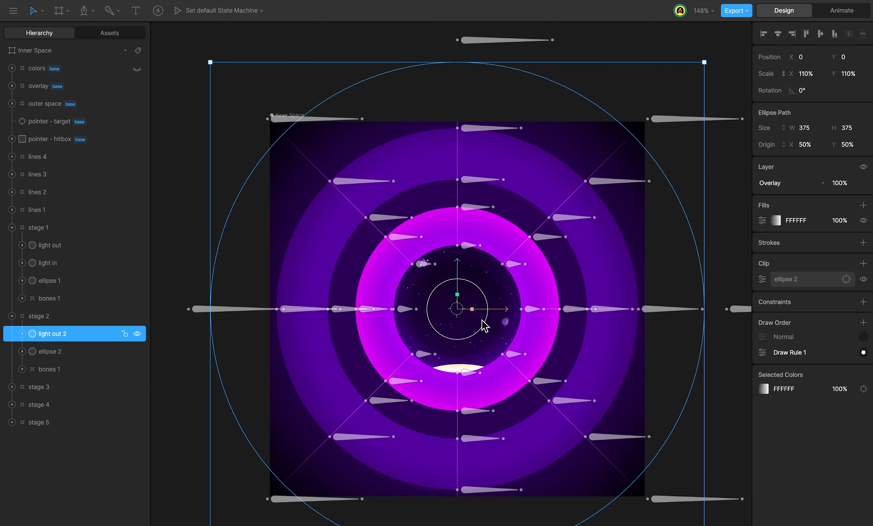
- Add ellipse 2 as a second clipping source on stage 1's light out and check it in the animation preview
click(58, 250)
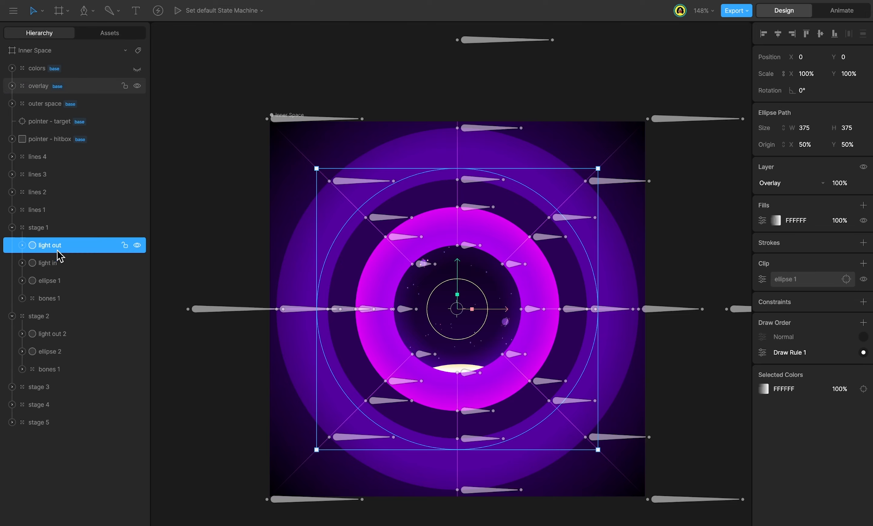
click(864, 263)
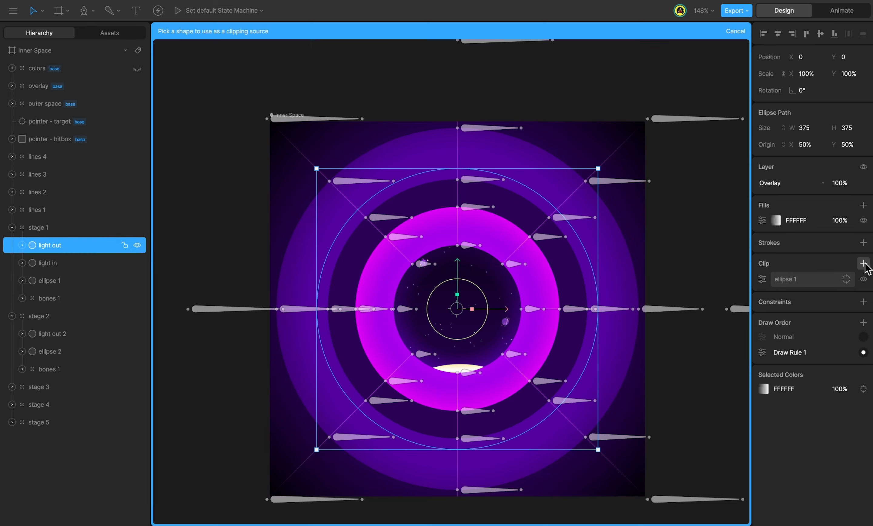
click(87, 352)
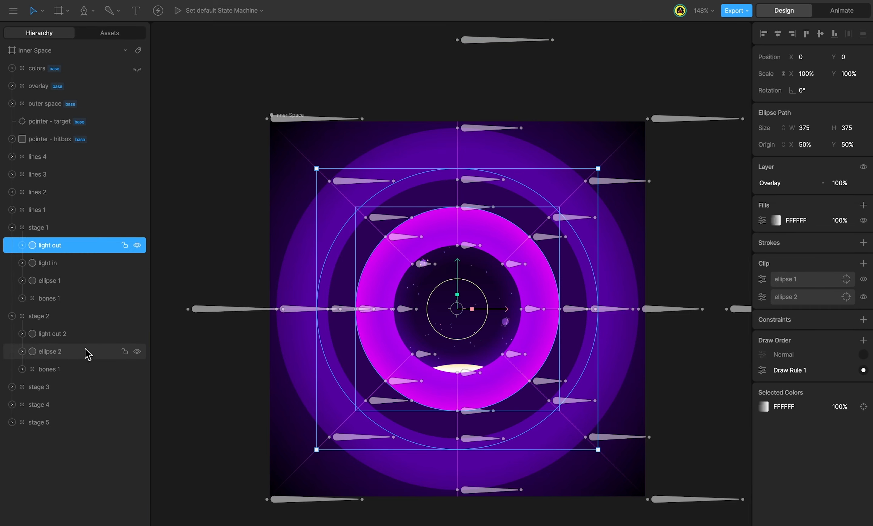
key(Tab)
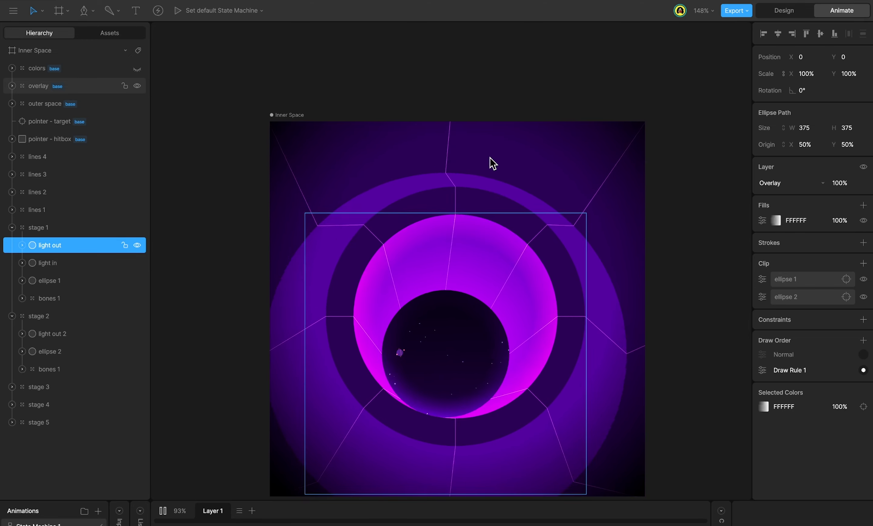
key(Tab)
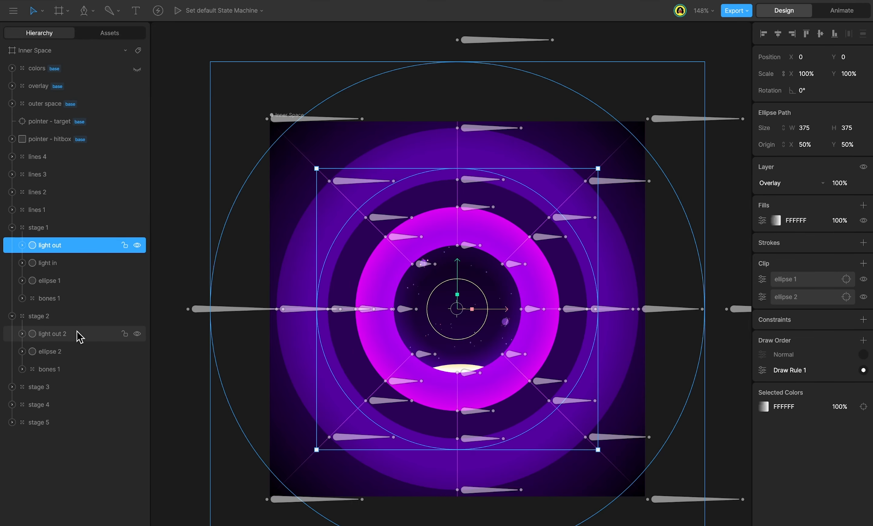
- Set the blend mode of light out 2 in stage 2 to Color Dodge
click(80, 337)
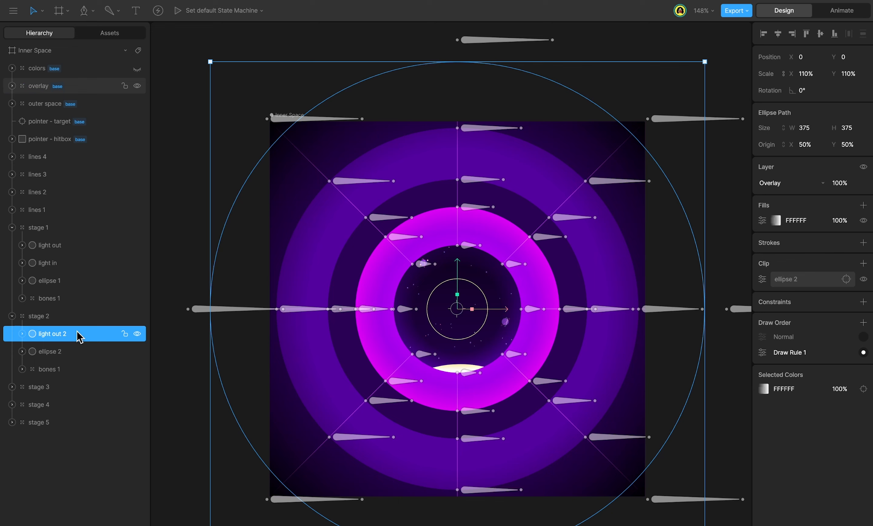
click(791, 183)
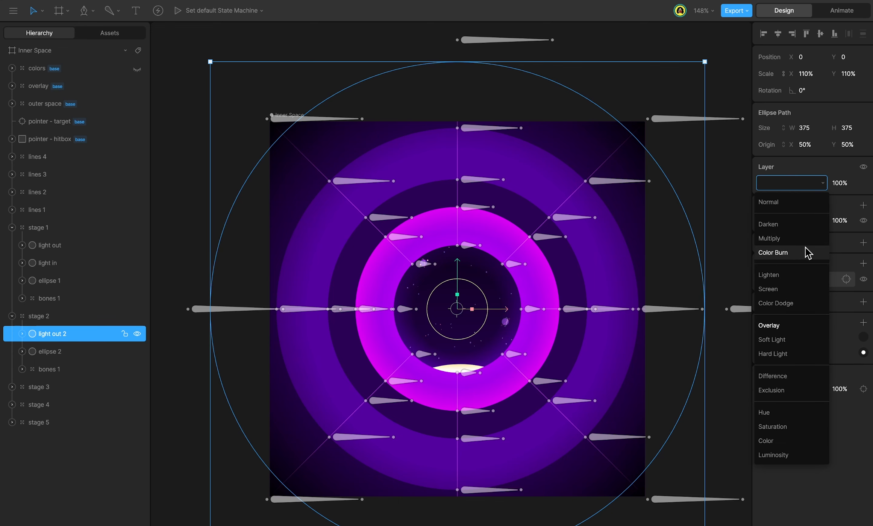
click(791, 303)
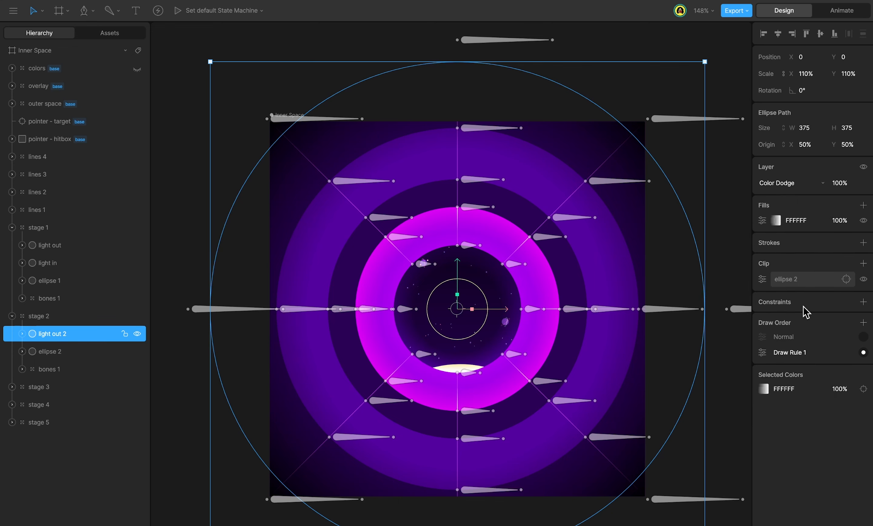
- Add a Translation constraint to light out 2 with 3% strength, targeting pointer - target, and preview the motion
click(863, 303)
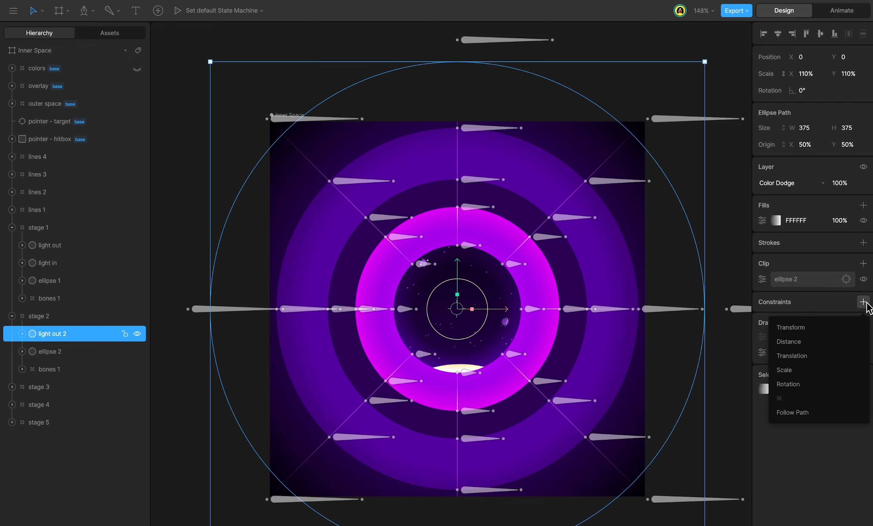
click(818, 358)
click(763, 317)
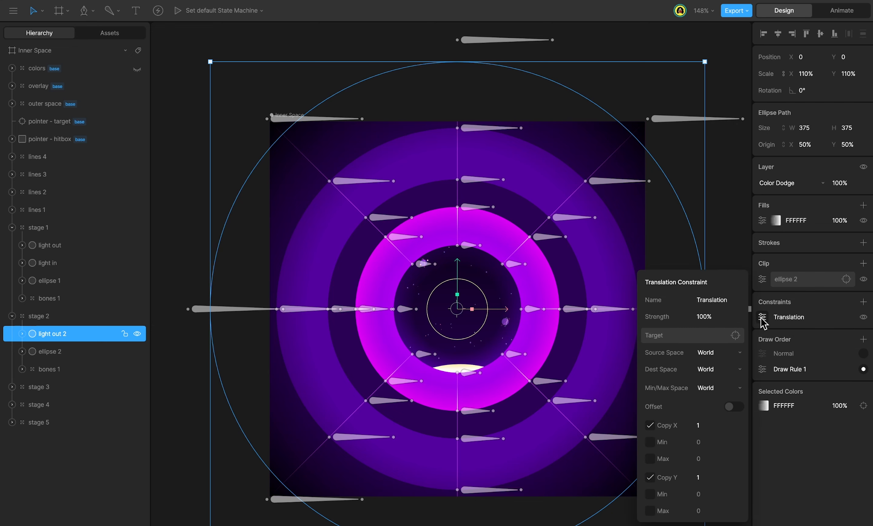
click(715, 318)
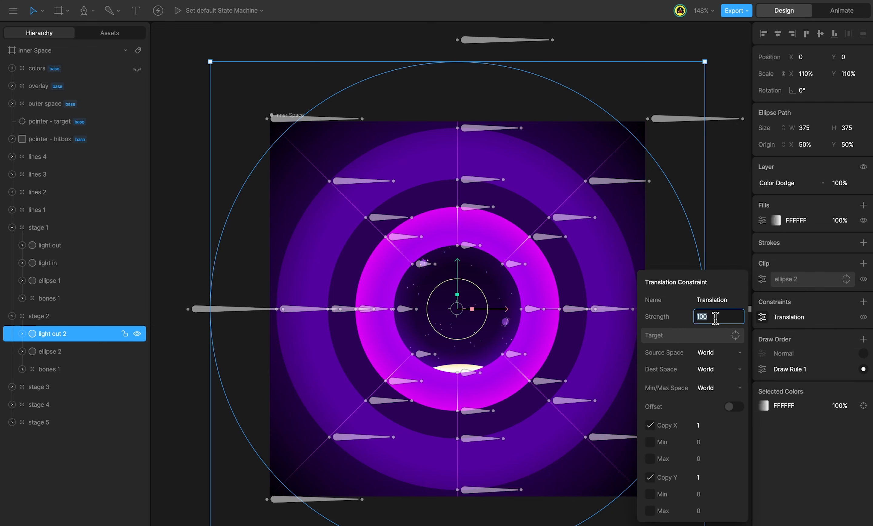
text(3)
click(709, 337)
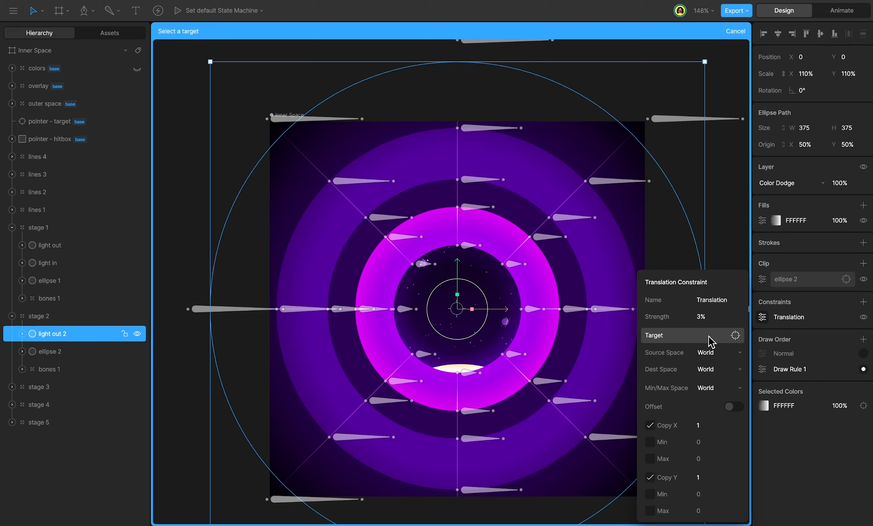
click(59, 124)
key(Tab)
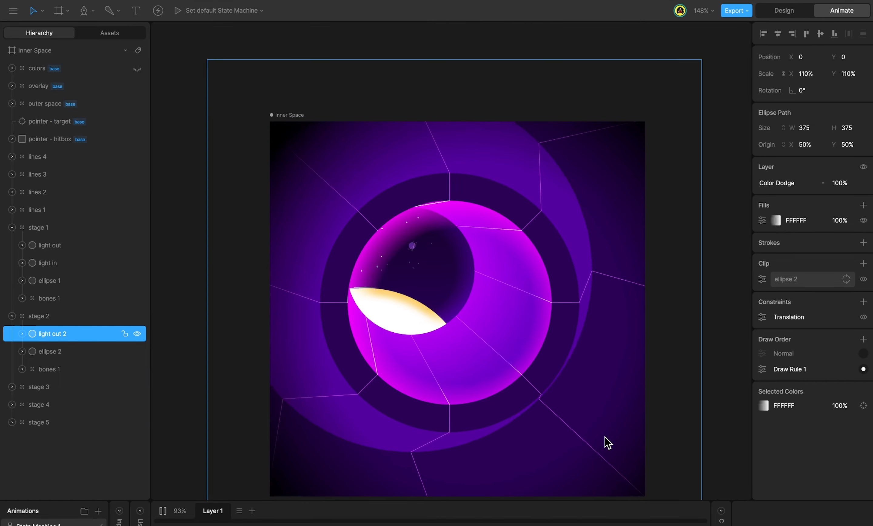
key(Tab)
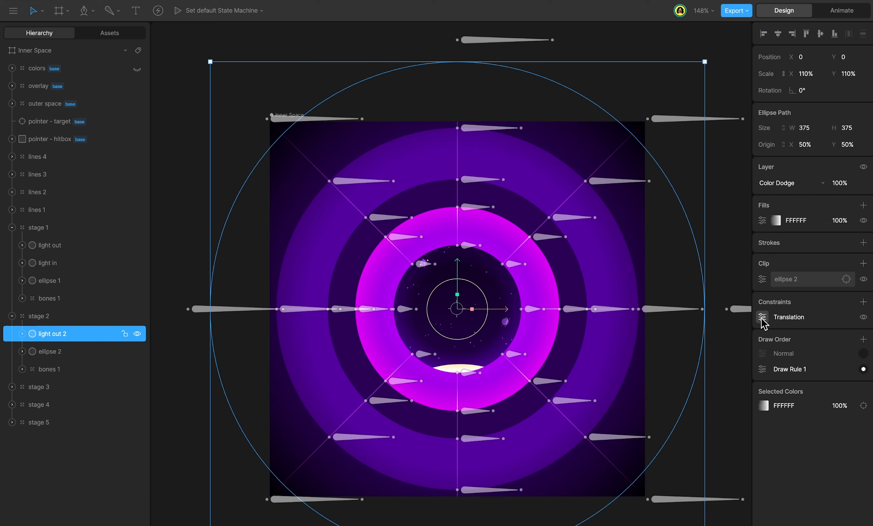
- Set the strength of light out 2's Translation constraint to 8% and preview the motion
click(762, 317)
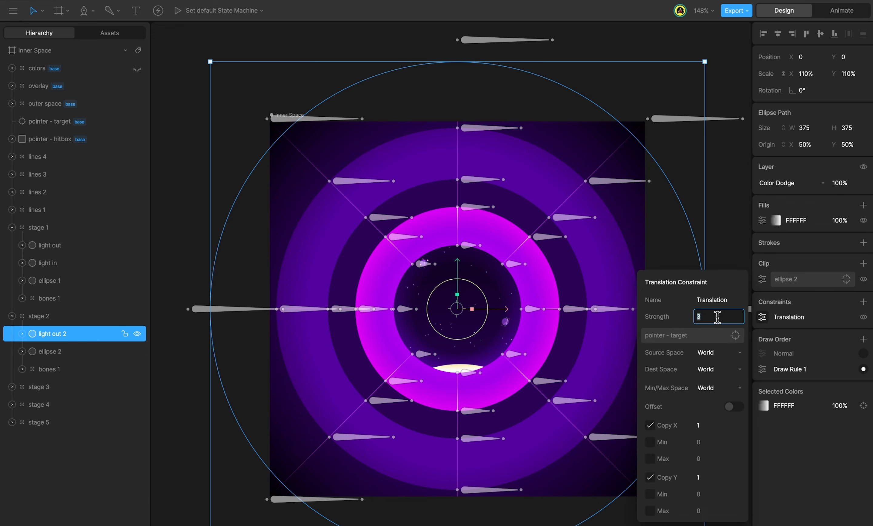
key(Tab)
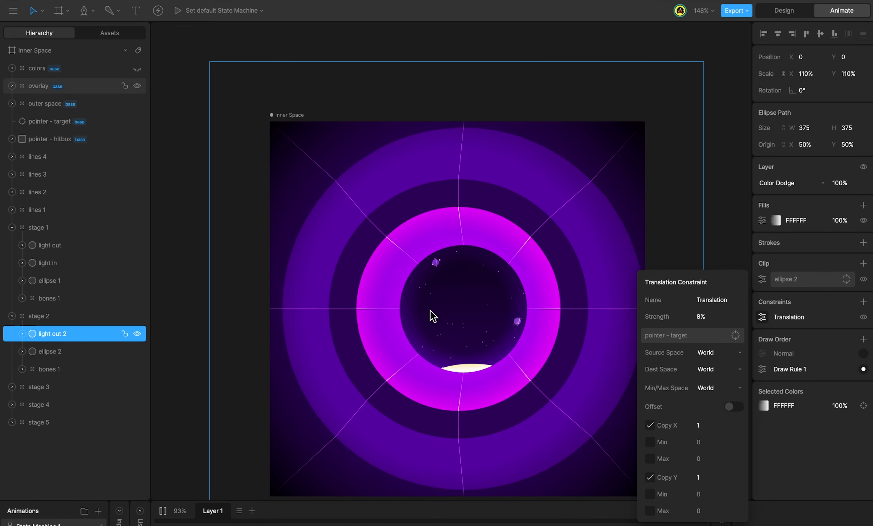
key(Tab)
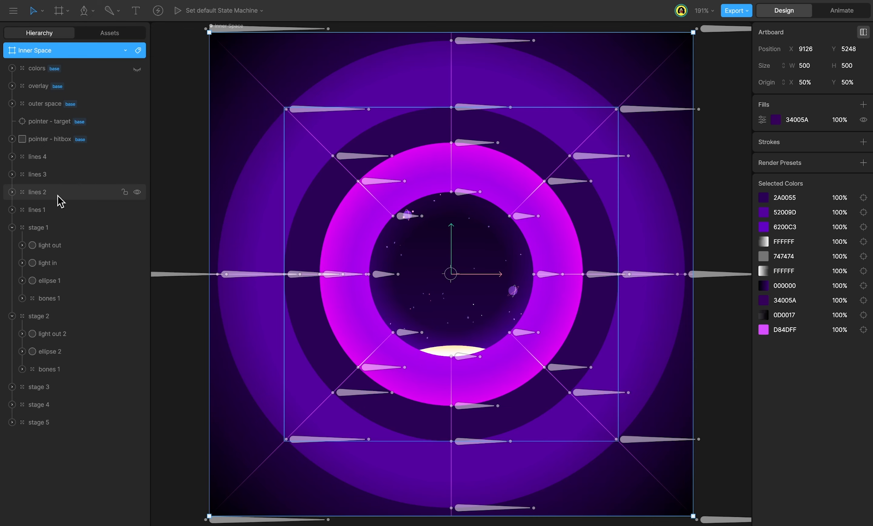
- Set the layer opacity of the lines 2, lines 3 and lines 4 groups to 50% and preview the animation
click(59, 194)
shift+click(57, 159)
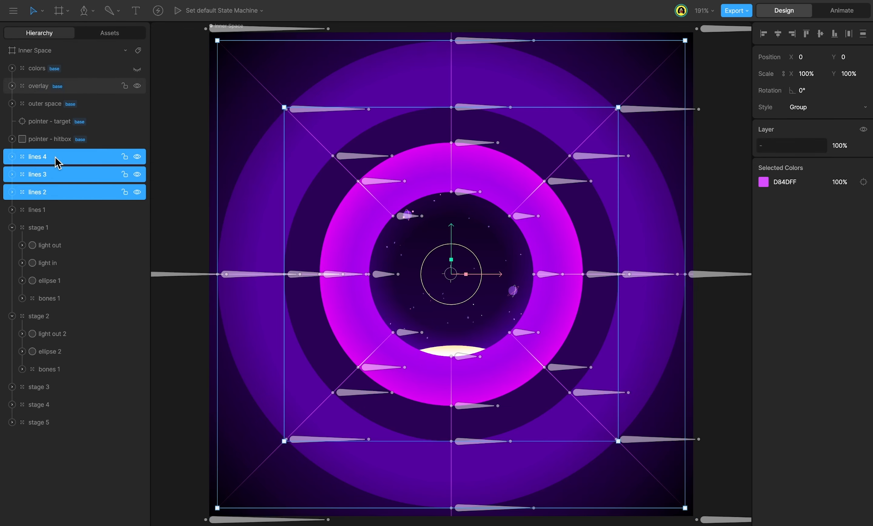
click(843, 146)
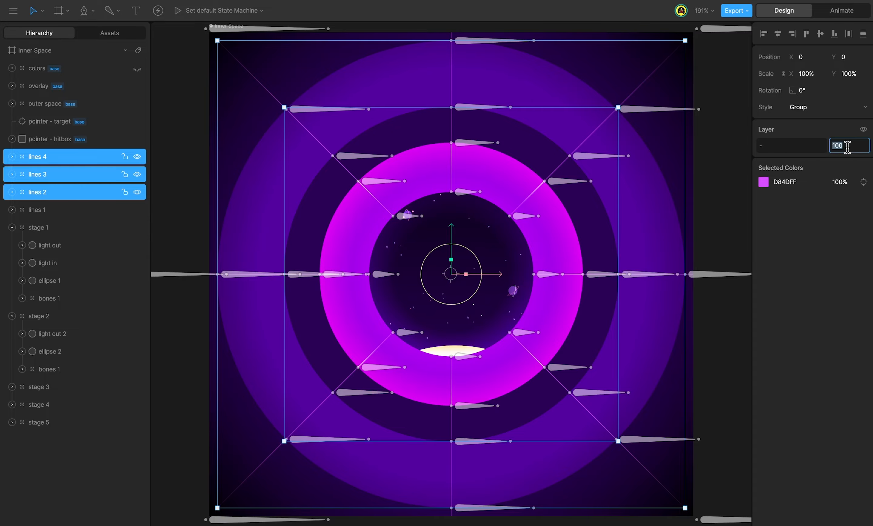
text(50)
key(Return)
key(Tab)
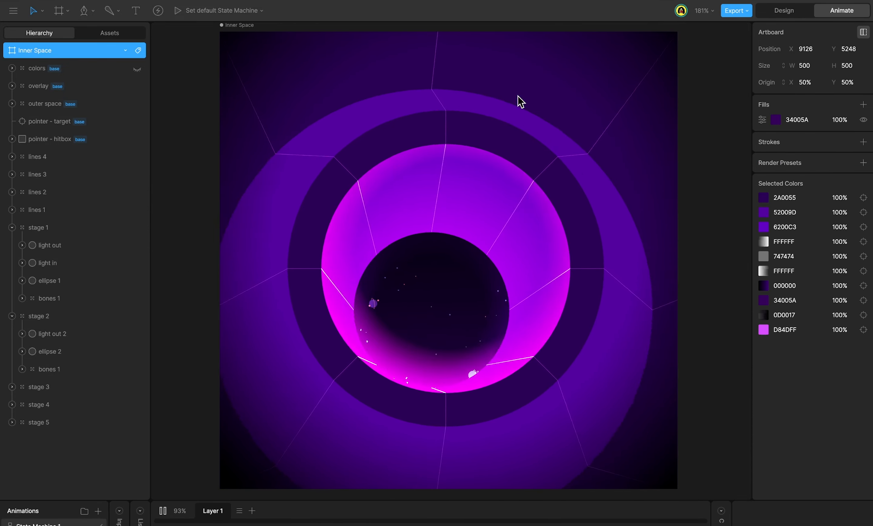